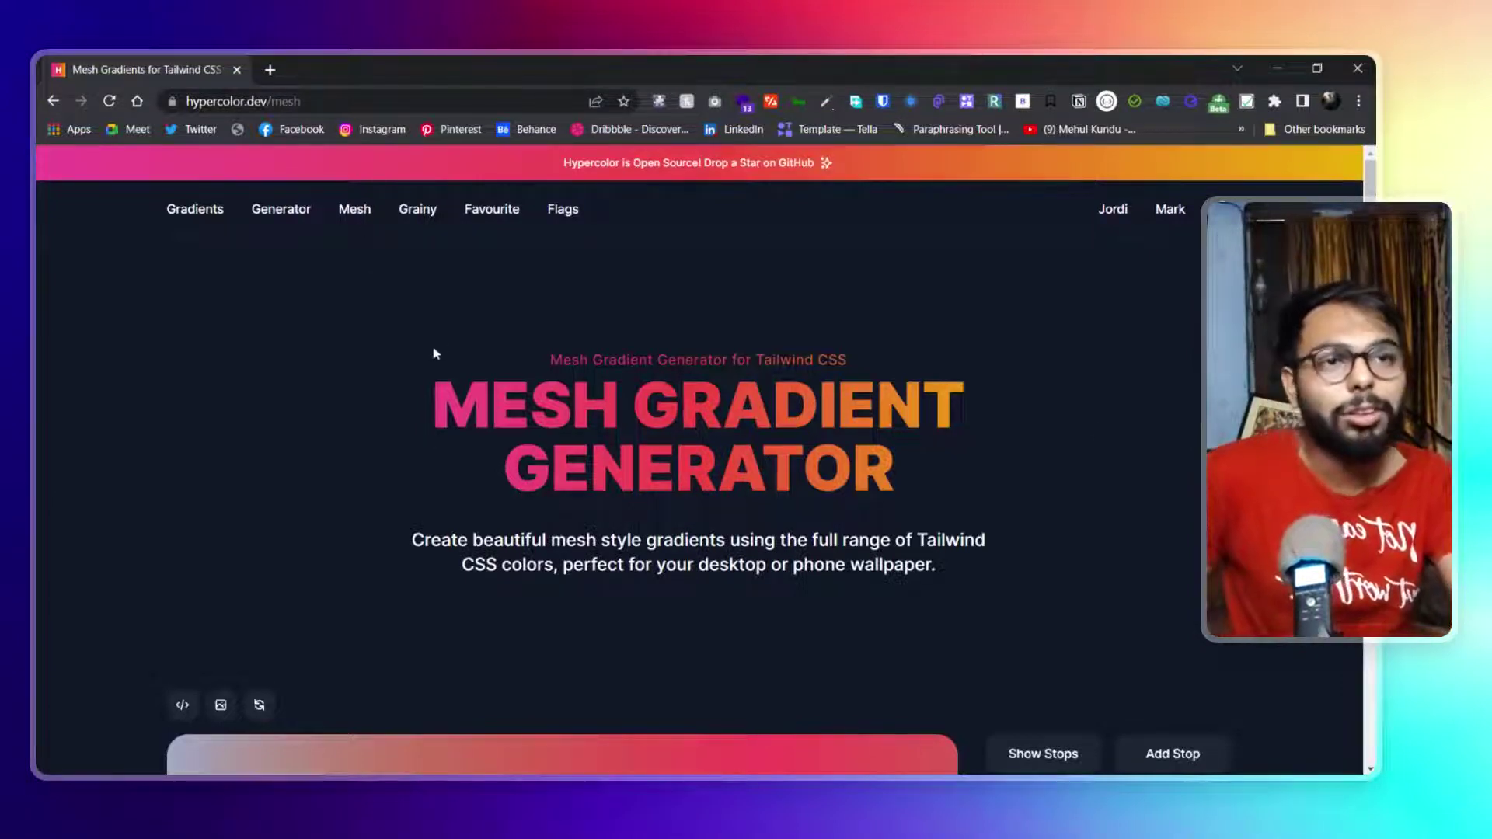
Step: Randomize the mesh gradient repeatedly until a six-stop purple blend on bg-stone-100 appears
{"action": "scroll", "coordinate": [334, 433], "scroll_direction": "down", "scroll_amount": 3}
{"action": "scroll", "coordinate": [351, 435], "scroll_direction": "down", "scroll_amount": 2}
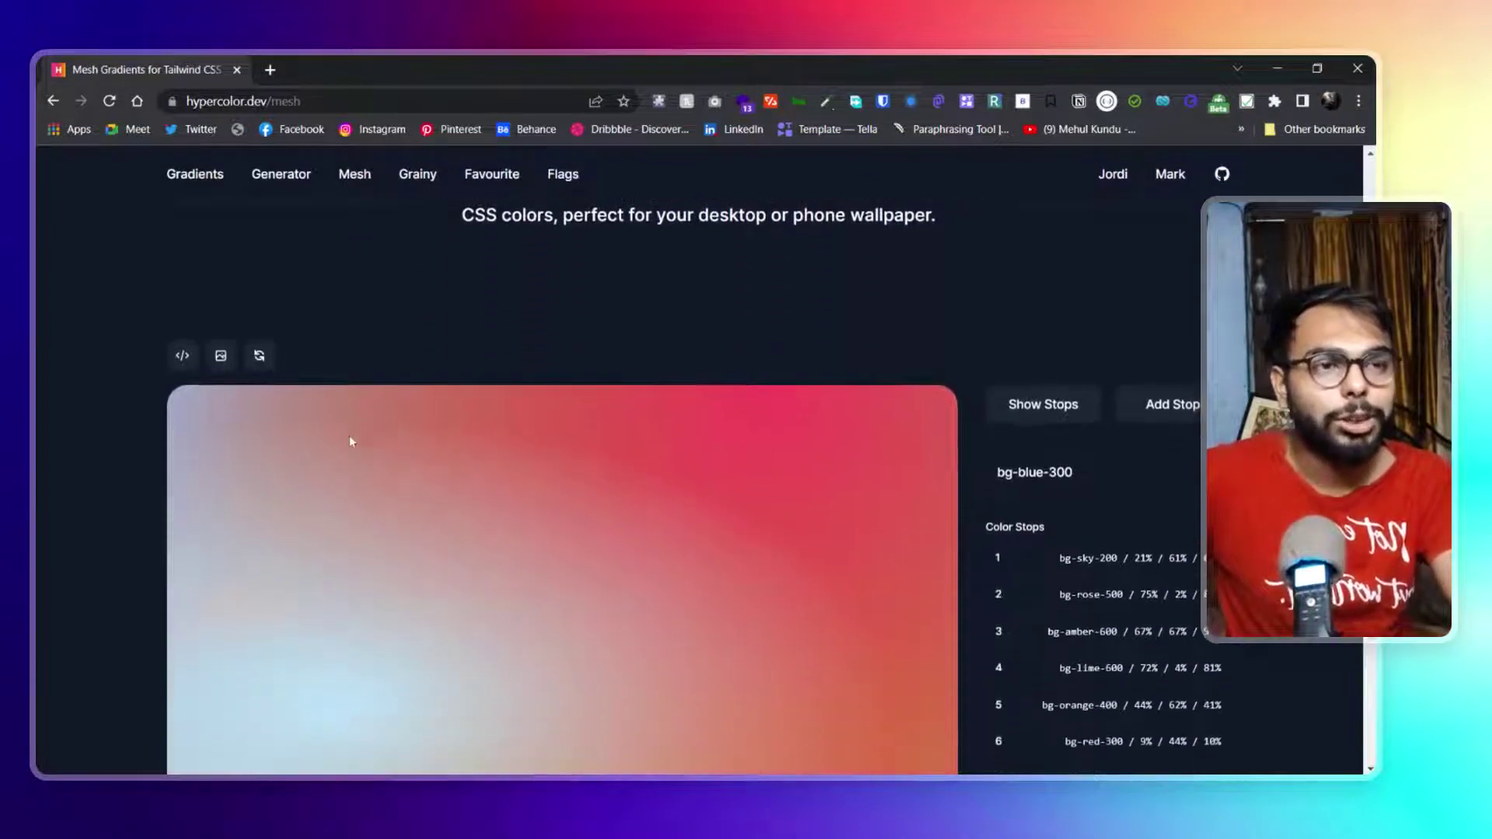
{"action": "scroll", "coordinate": [353, 440], "scroll_direction": "down", "scroll_amount": 1}
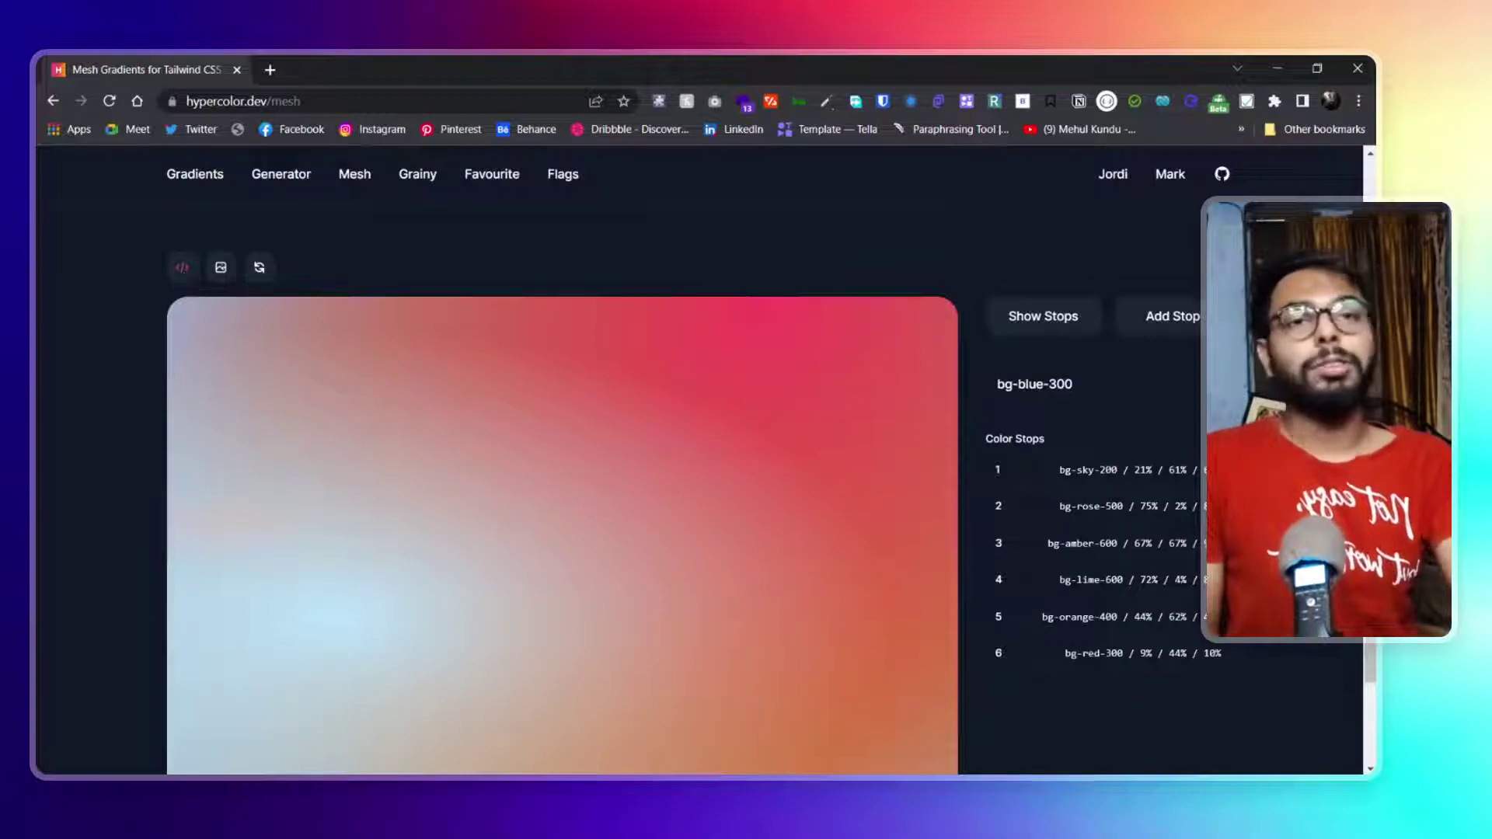
{"action": "left_click", "coordinate": [215, 278]}
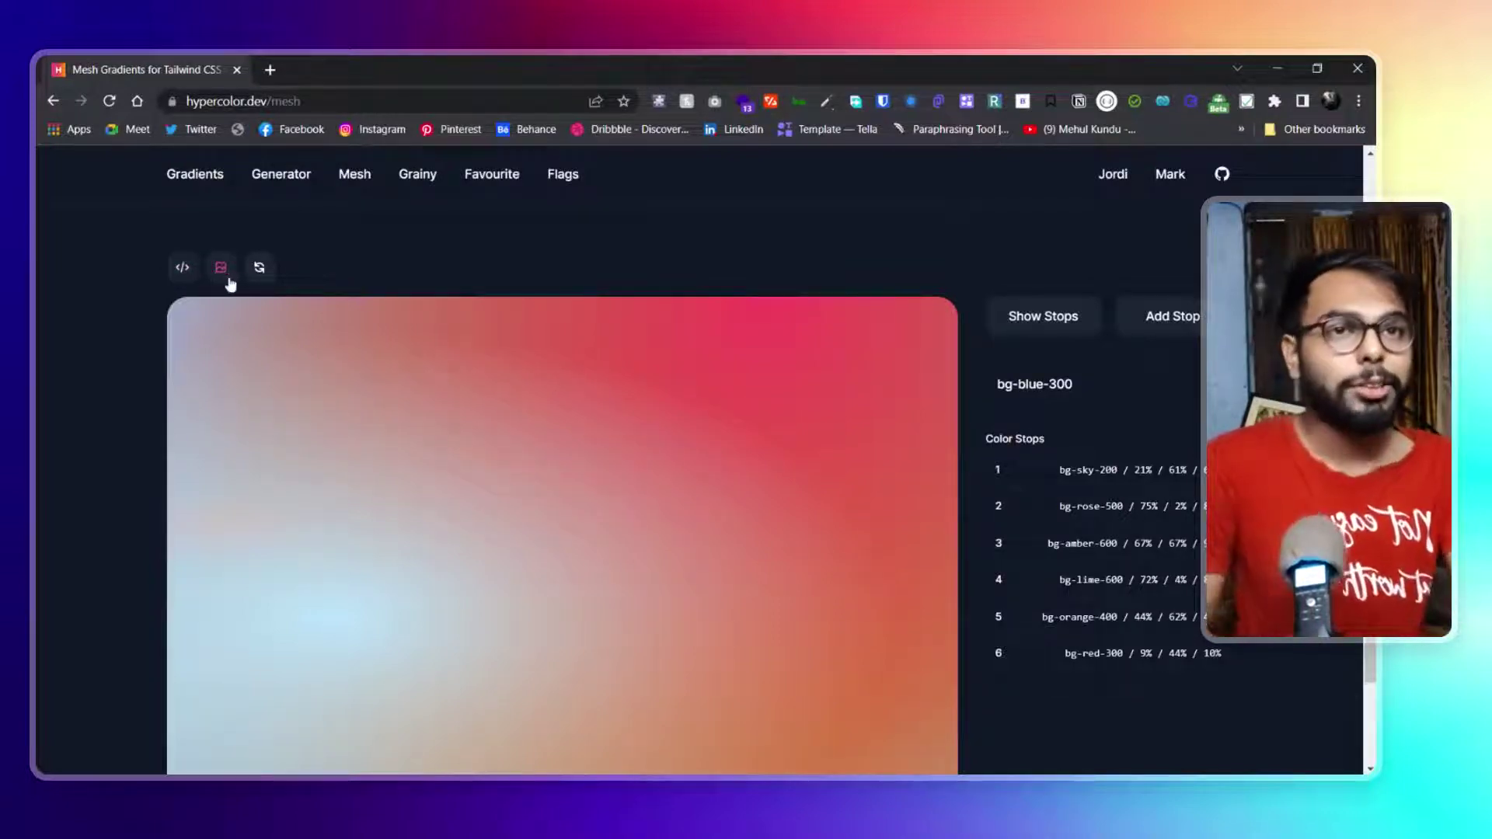
{"action": "left_click", "coordinate": [260, 265]}
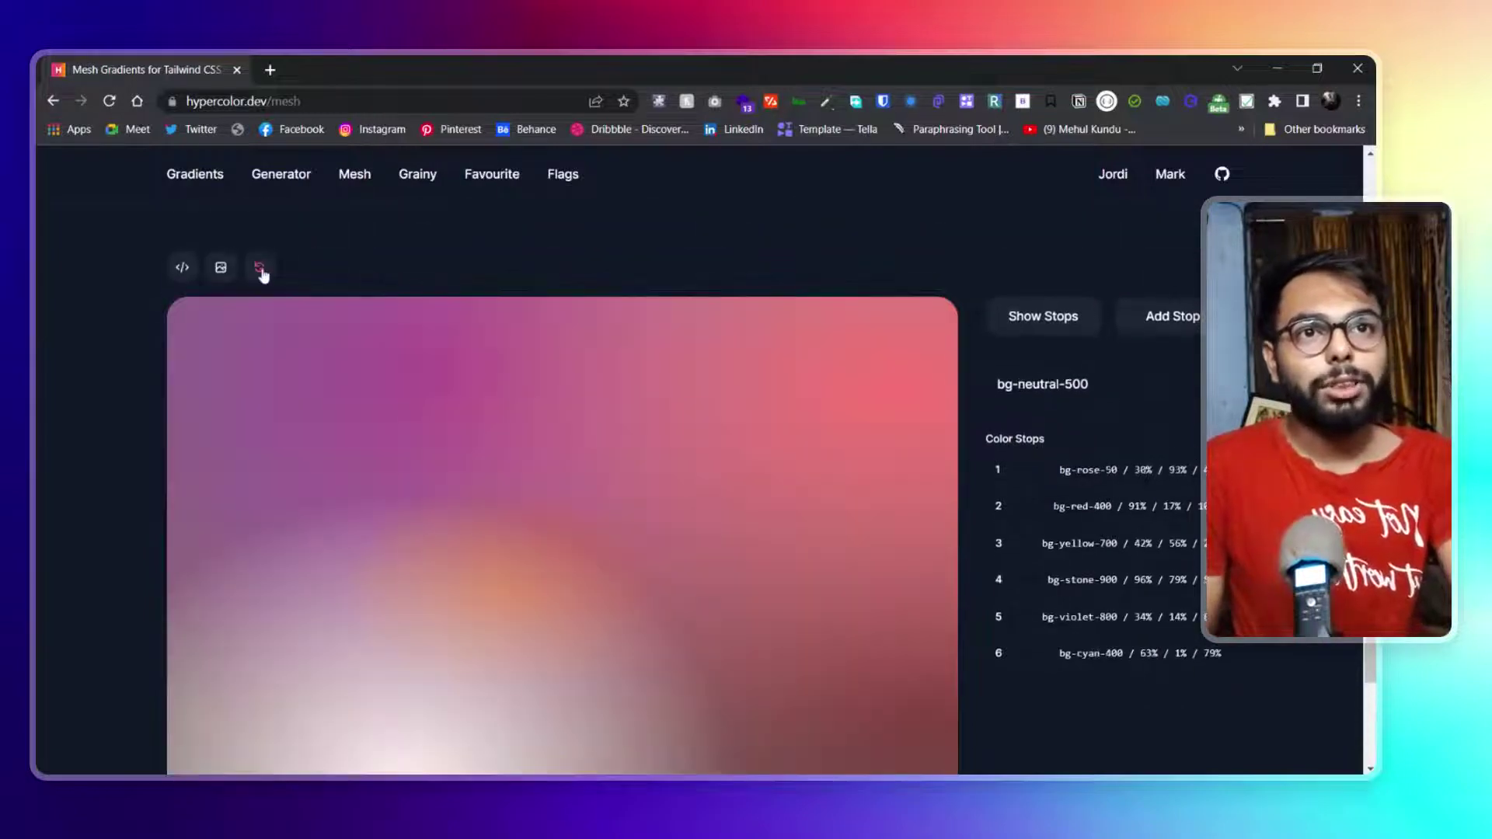
{"action": "left_click", "coordinate": [260, 265]}
{"action": "left_click", "coordinate": [260, 265]}
{"action": "left_click", "coordinate": [261, 268]}
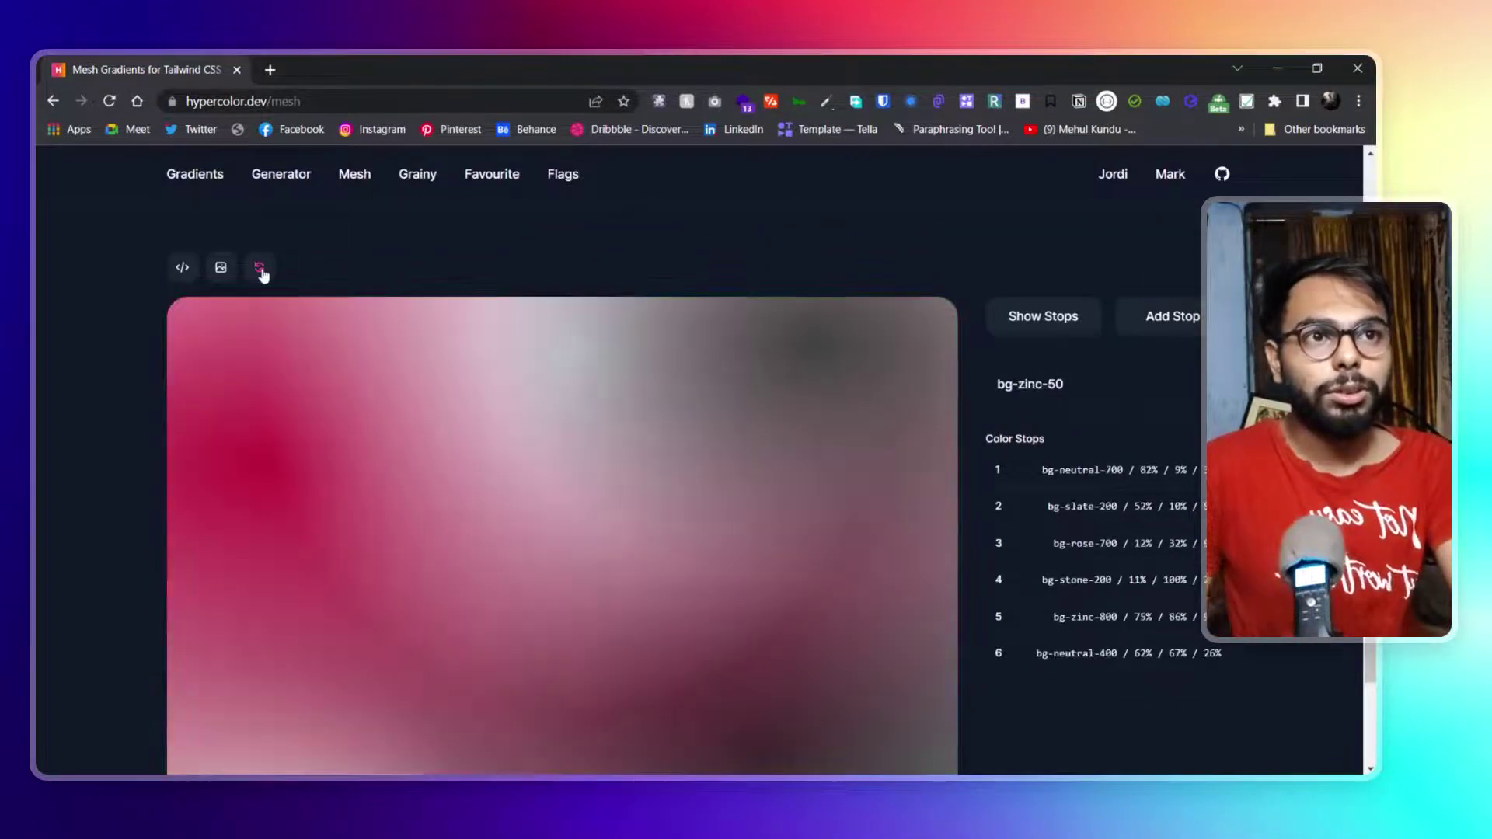
{"action": "left_click", "coordinate": [260, 268]}
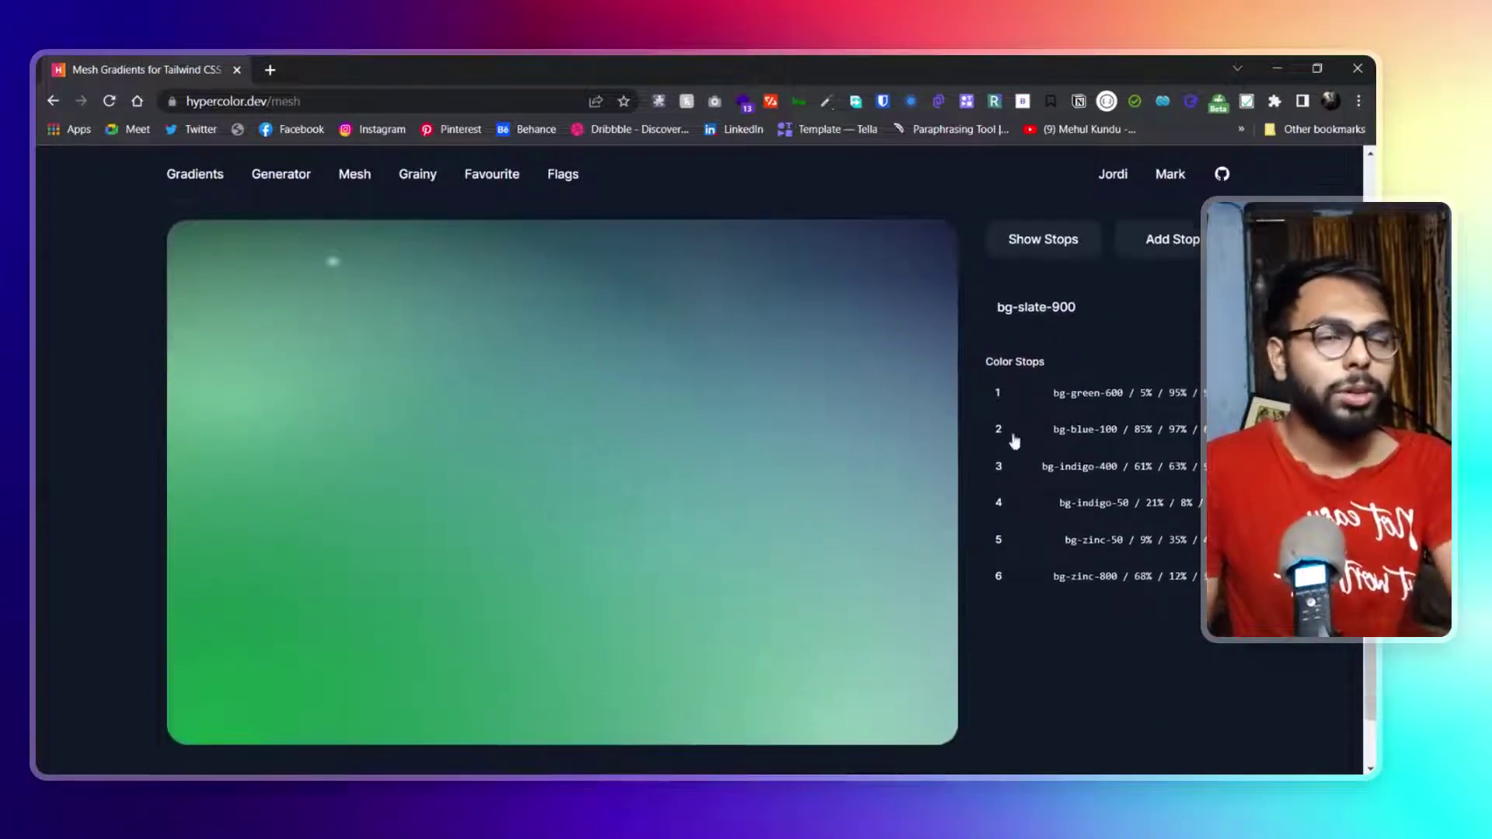
{"action": "left_click", "coordinate": [260, 269]}
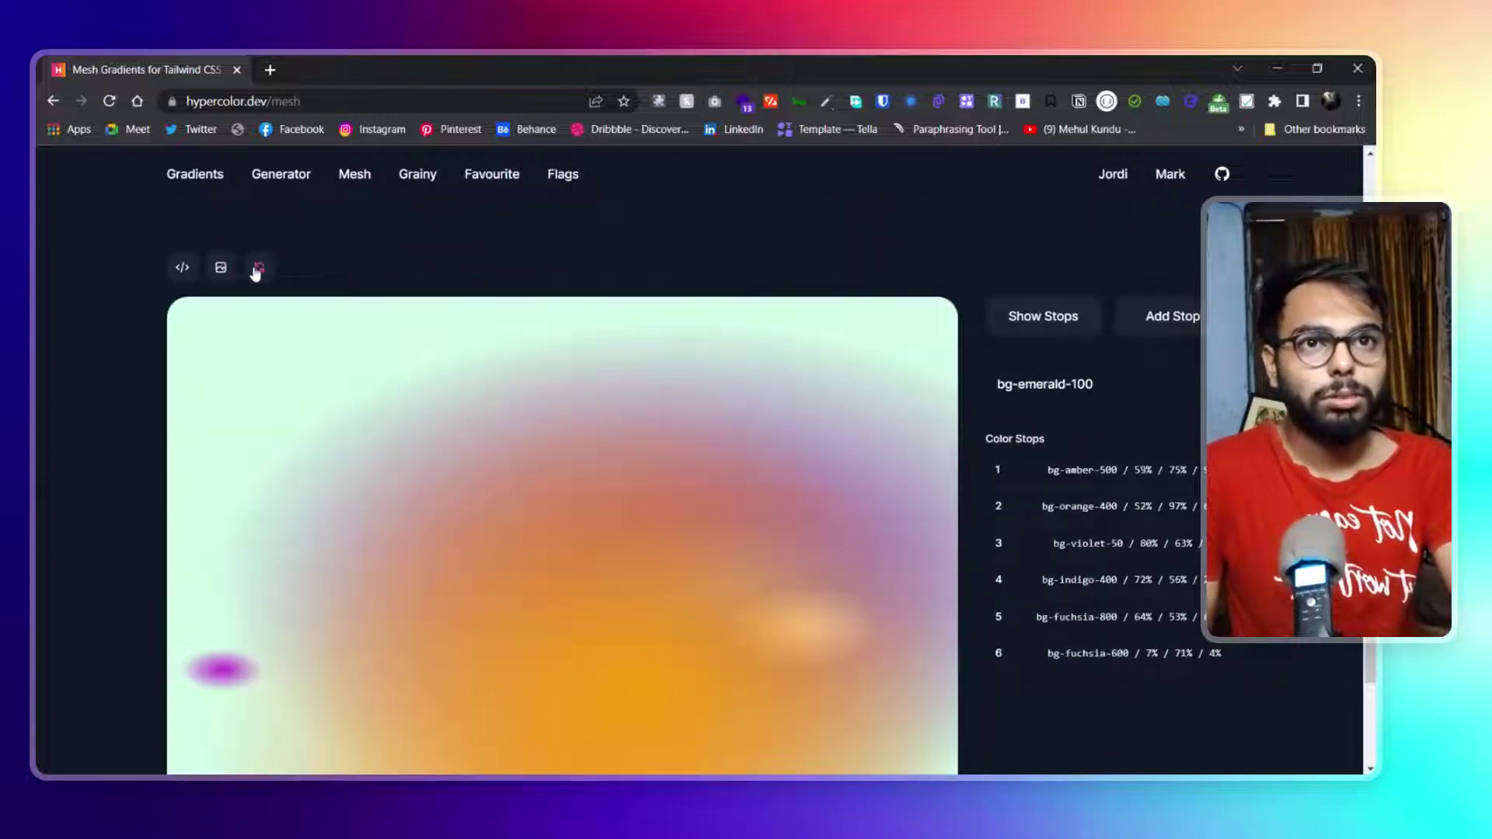
{"action": "left_click", "coordinate": [258, 270]}
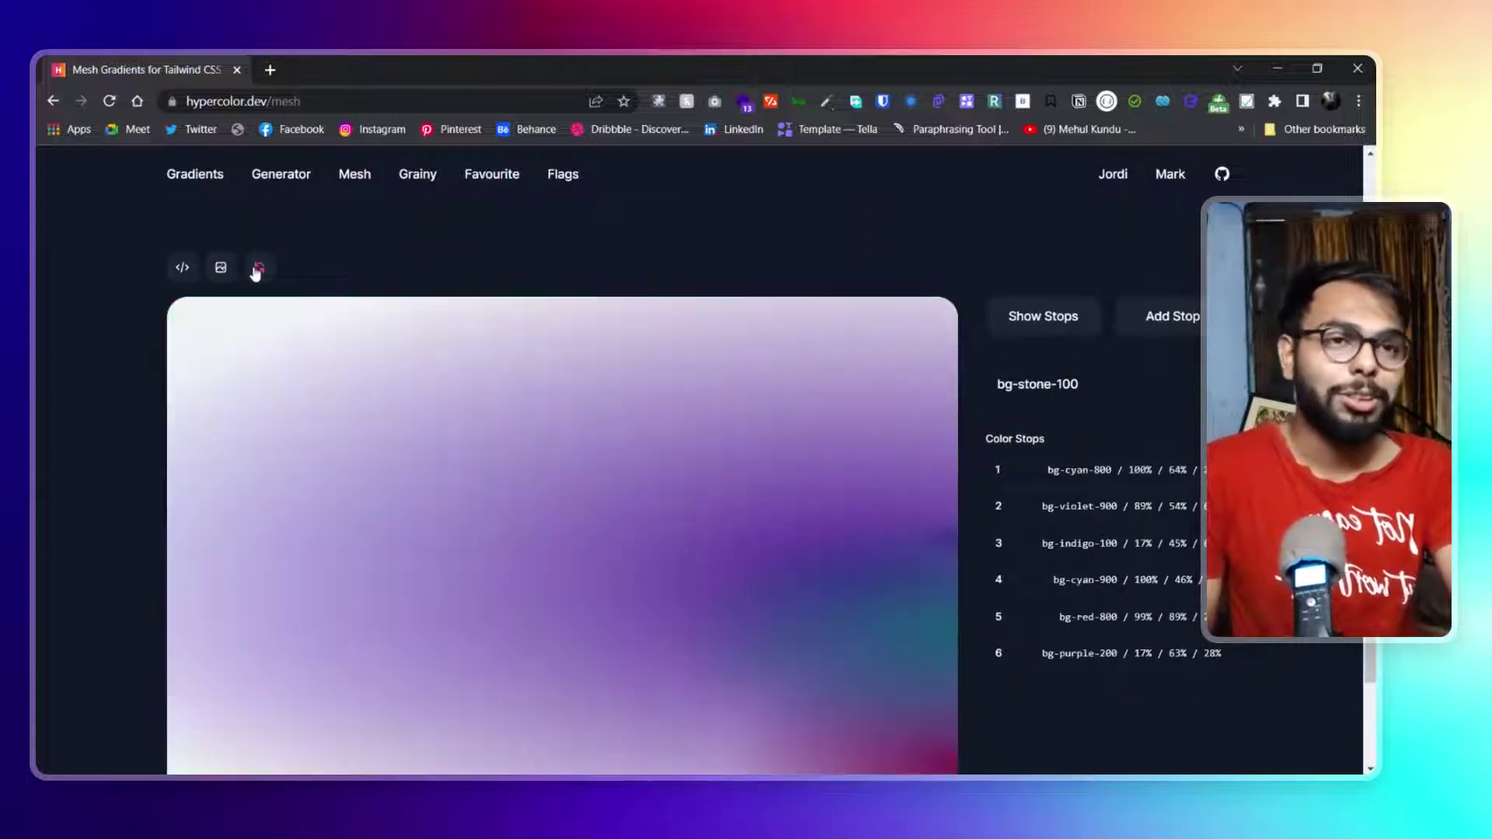
{"action": "scroll", "coordinate": [707, 554], "scroll_direction": "down", "scroll_amount": 1}
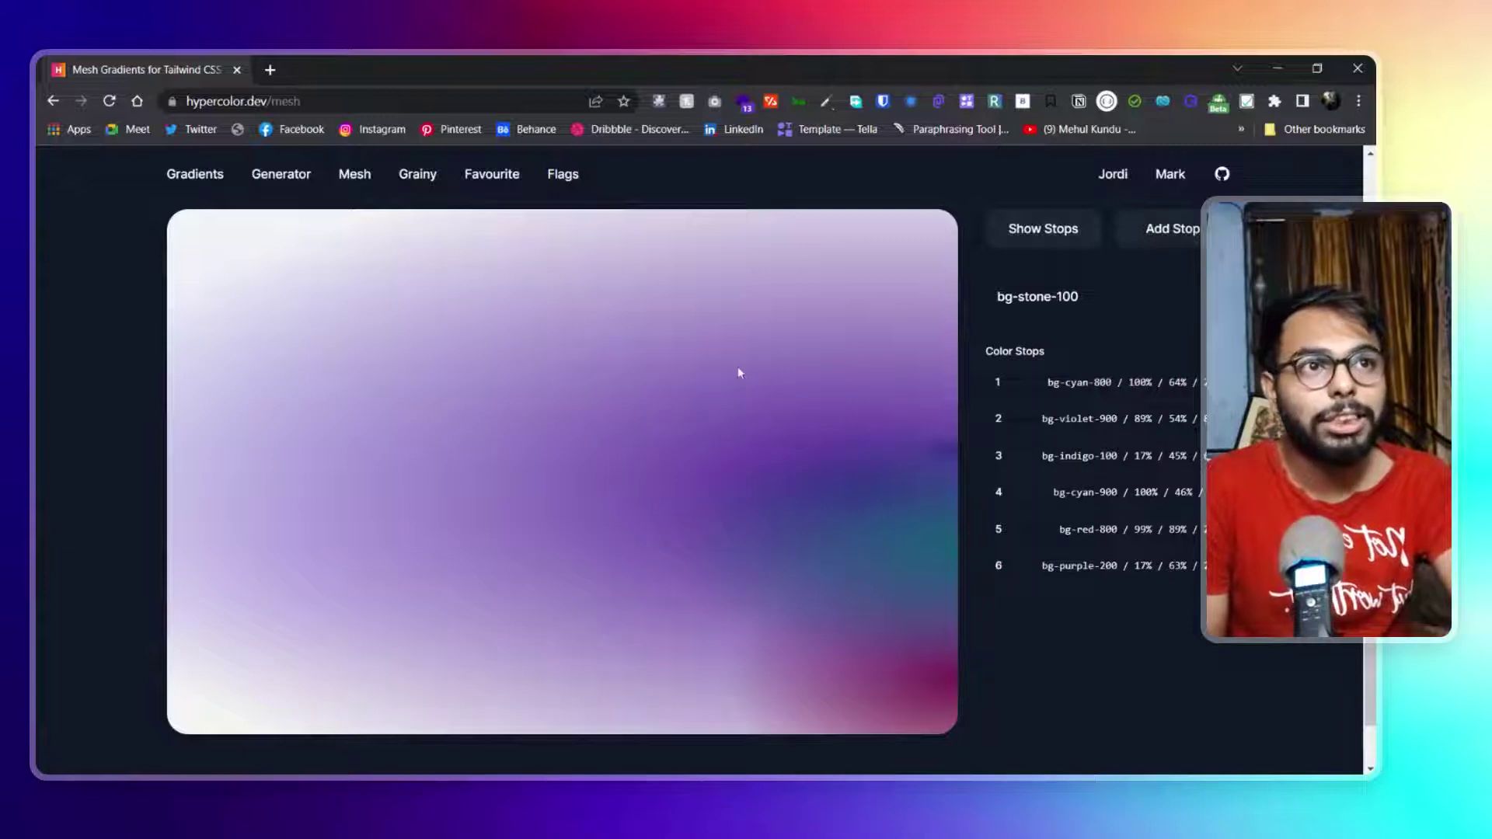
Step: Show the numbered stop markers and set the gradient background to bg-slate-900
{"action": "left_click", "coordinate": [1032, 234]}
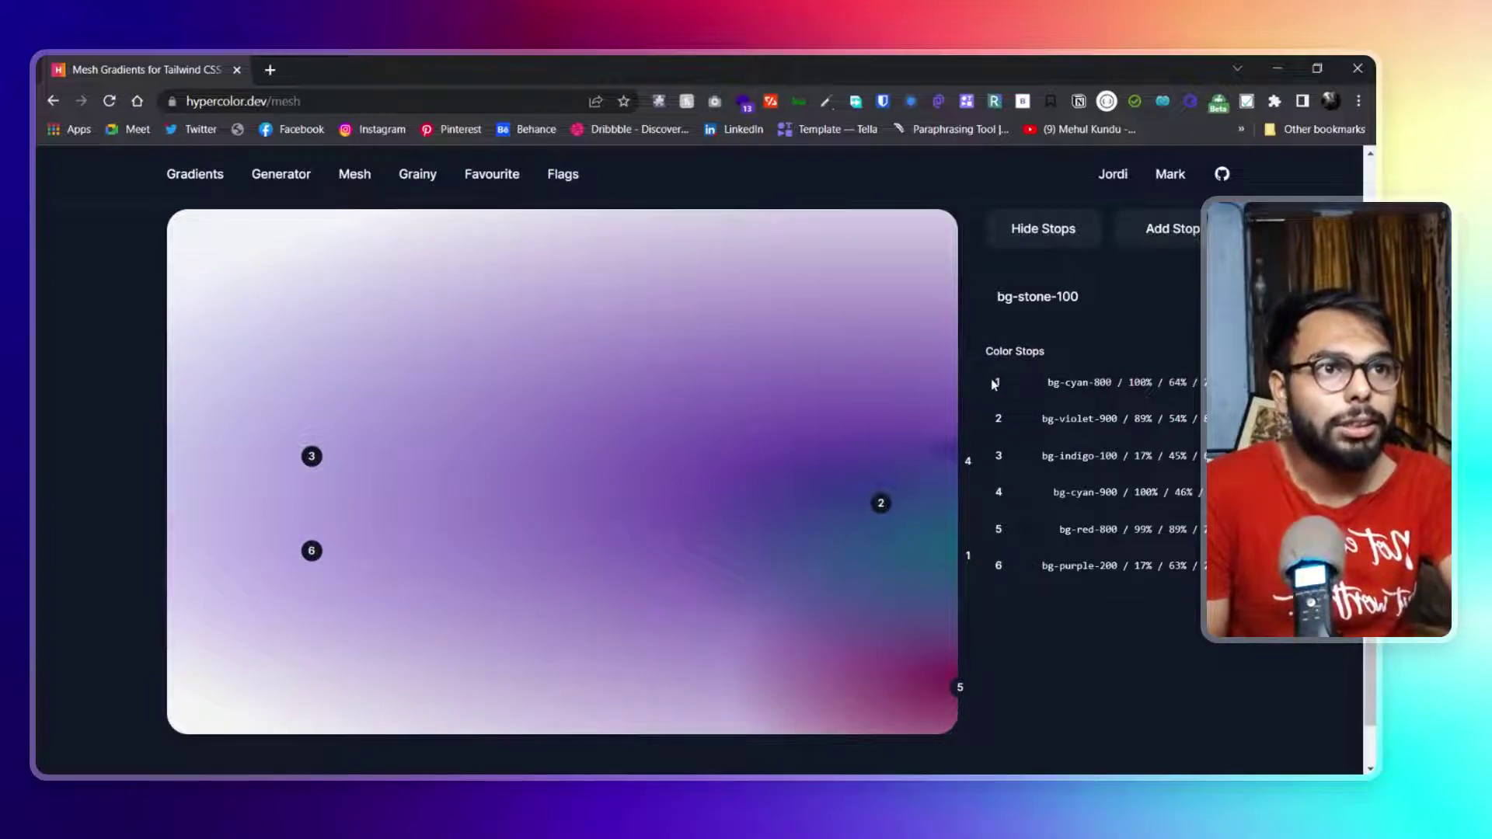
{"action": "left_click", "coordinate": [1143, 307]}
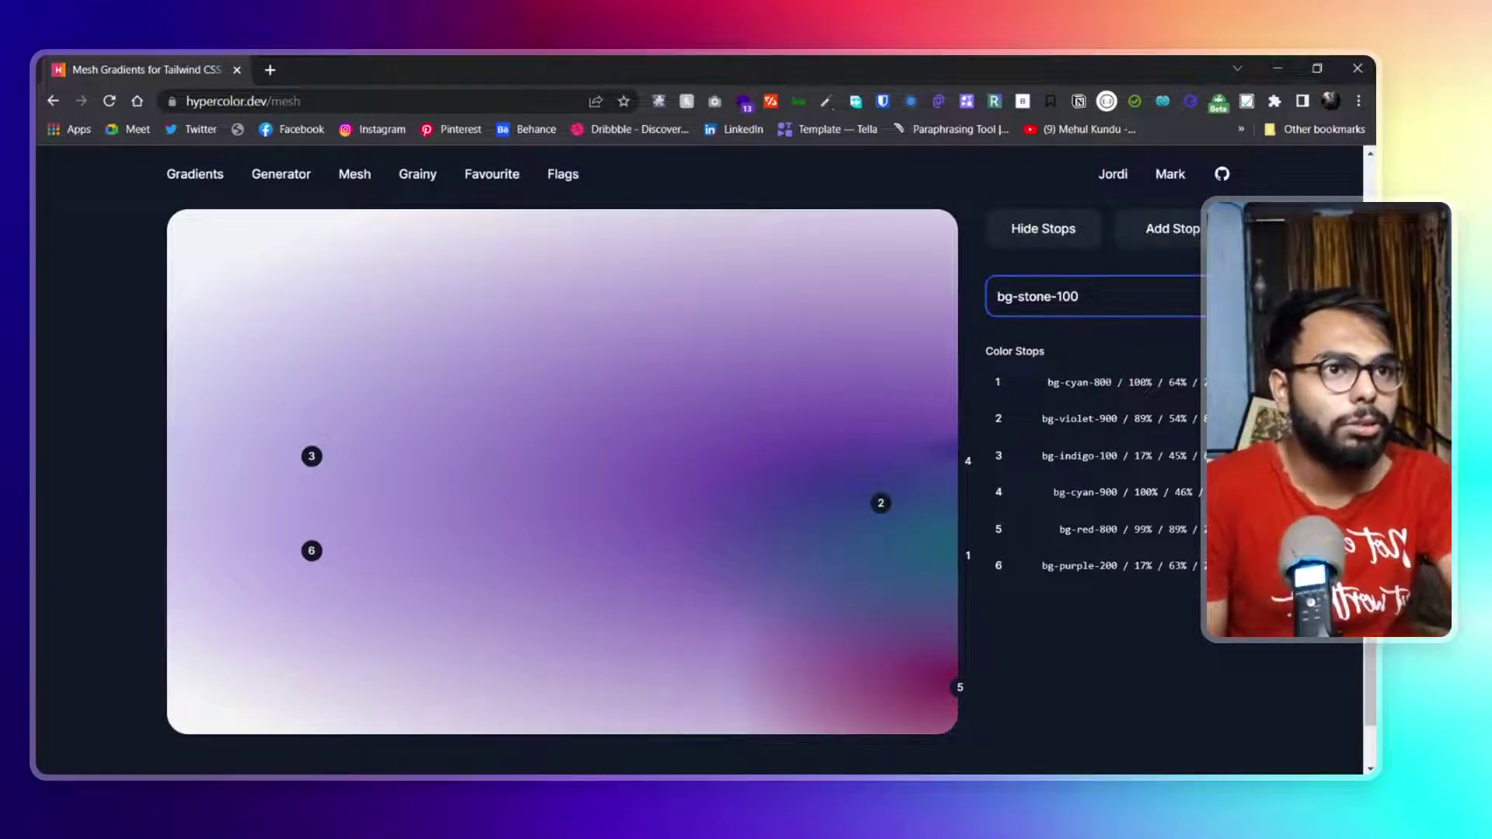
{"action": "left_click", "coordinate": [1010, 422]}
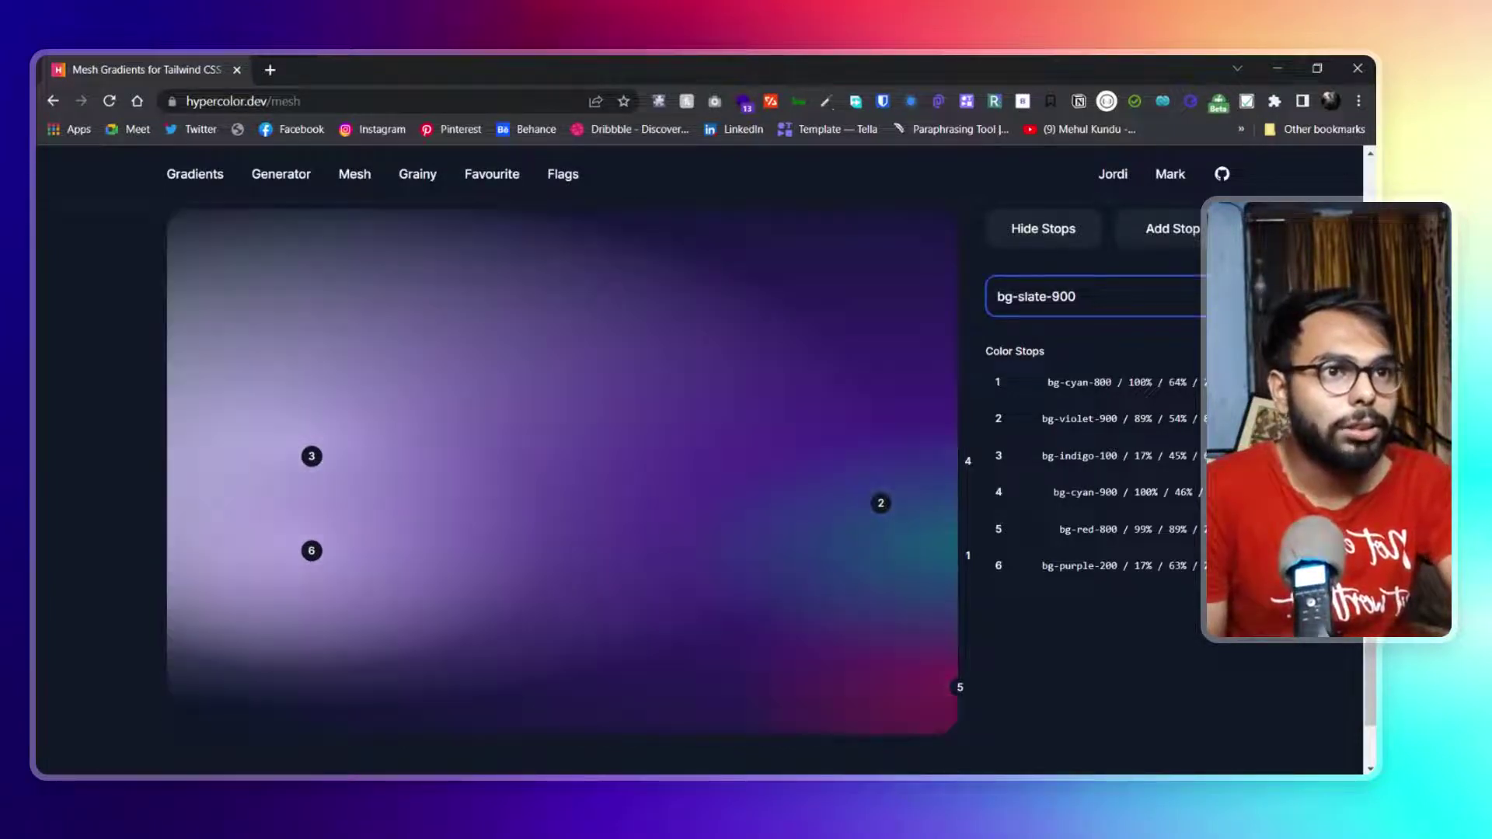
{"action": "left_click", "coordinate": [1003, 398]}
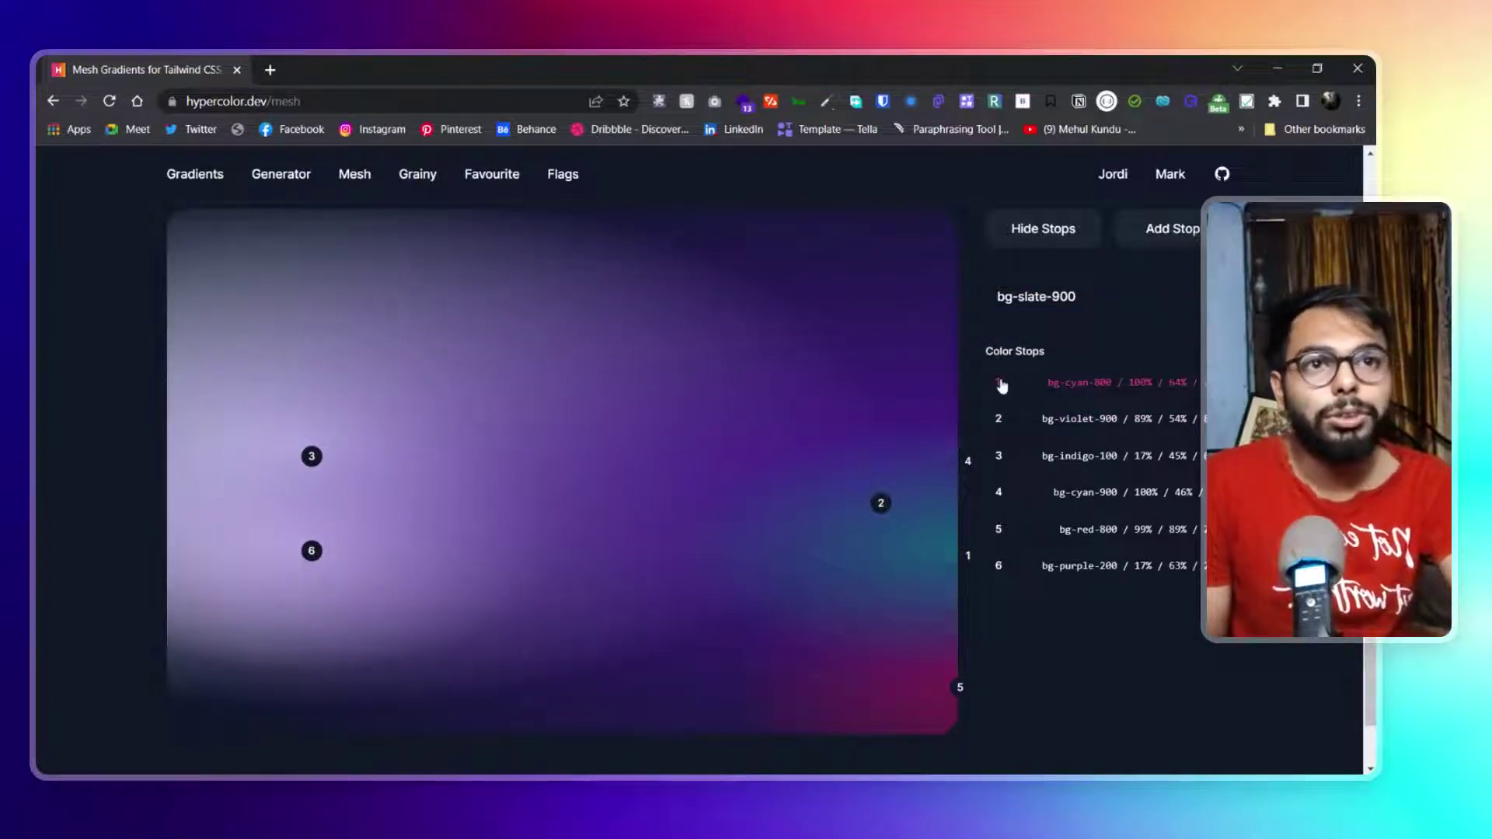
Step: Make stop 1 bg-orange-700 at 66% left, 26% top with 43% transparency
{"action": "left_click", "coordinate": [998, 384]}
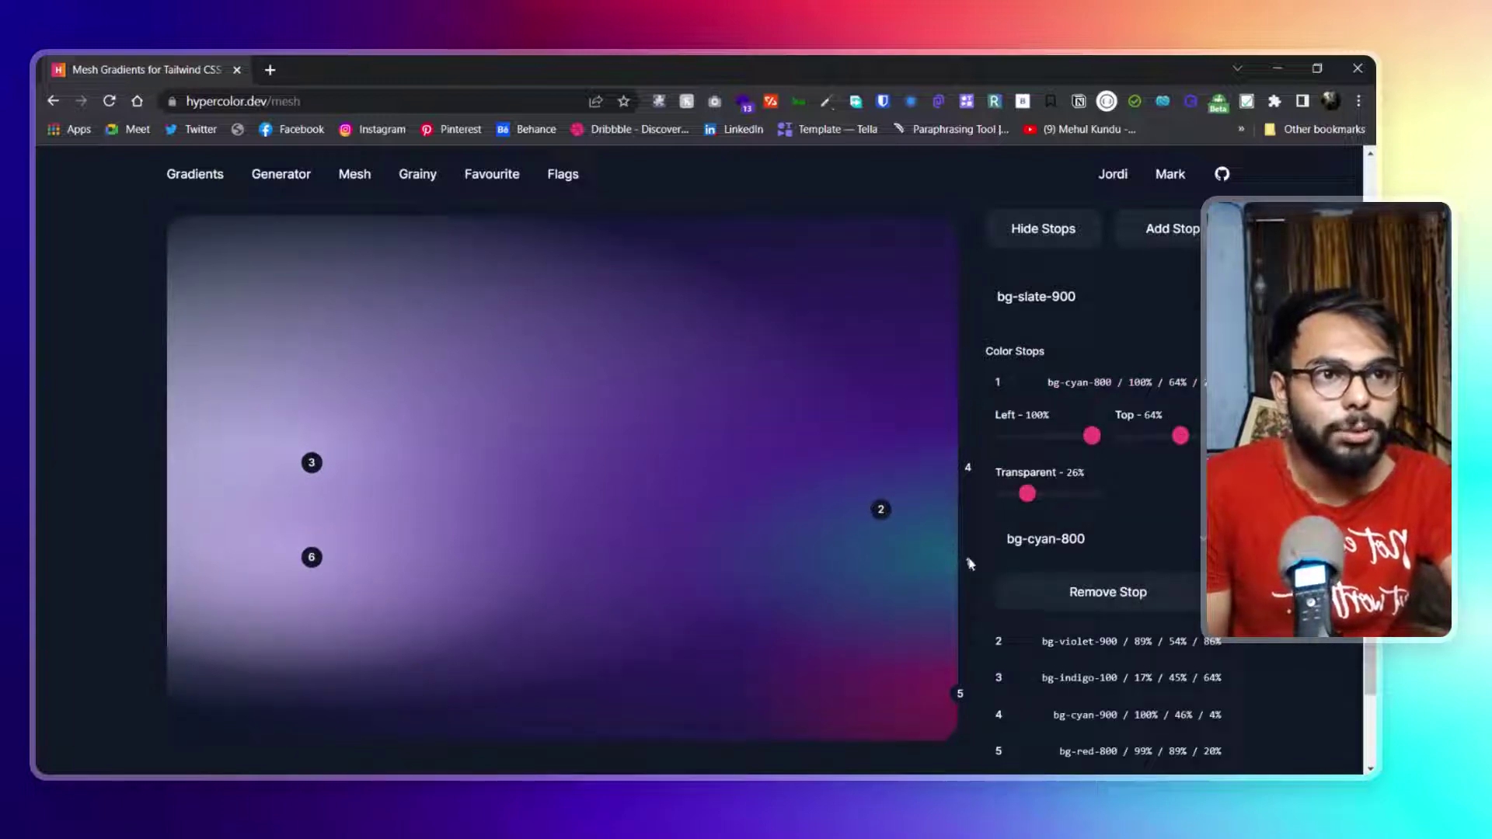
{"action": "left_click_drag", "start_coordinate": [1090, 437], "coordinate": [1061, 436]}
{"action": "left_click_drag", "start_coordinate": [1177, 439], "coordinate": [1156, 445]}
{"action": "mouse_move", "coordinate": [1028, 493]}
{"action": "left_mouse_down"}
{"action": "mouse_move", "coordinate": [1078, 494]}
{"action": "mouse_move", "coordinate": [1044, 500]}
{"action": "left_mouse_up"}
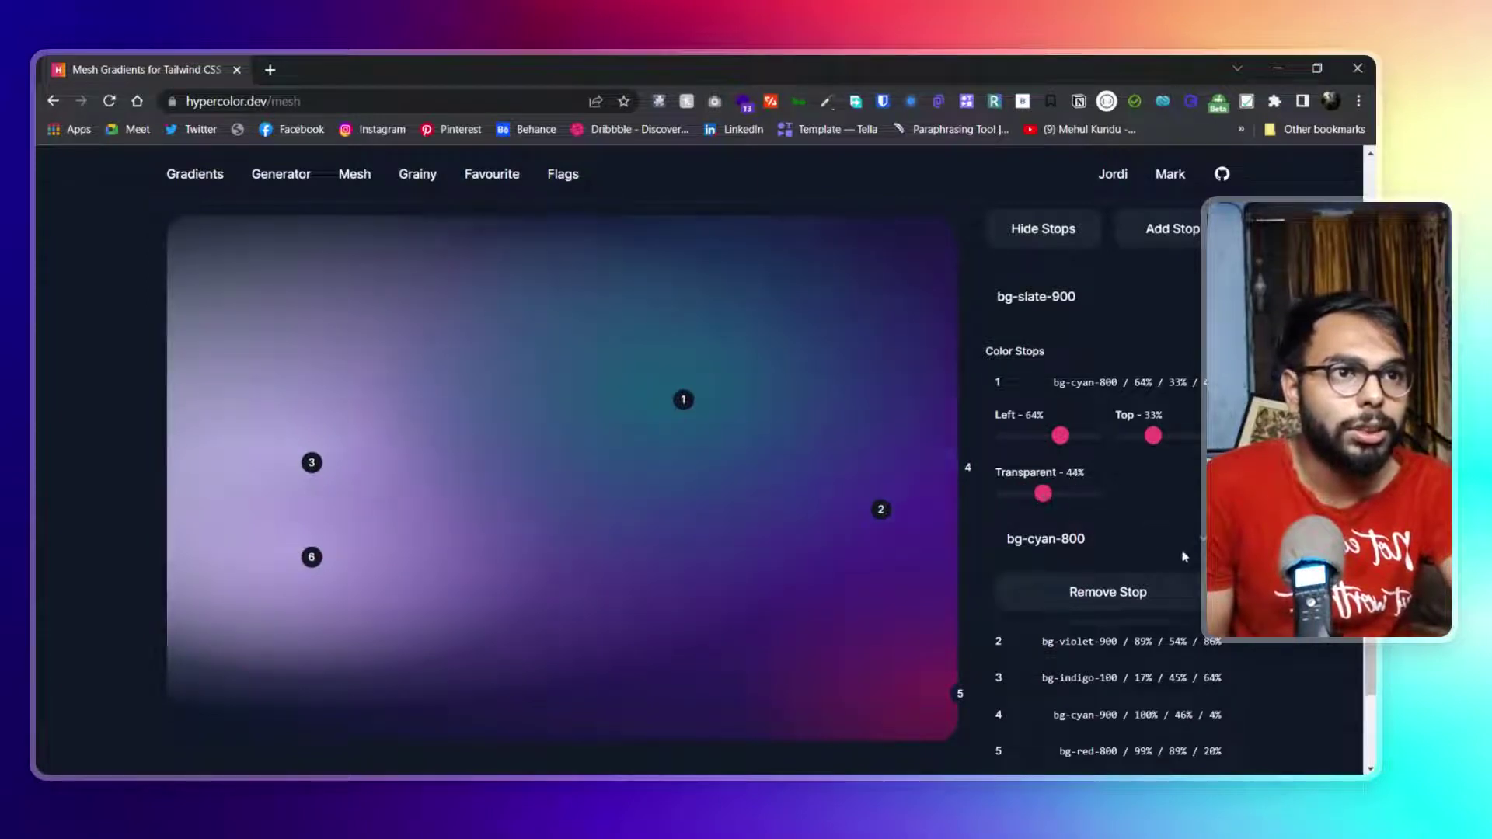
{"action": "scroll", "coordinate": [1184, 557], "scroll_direction": "down", "scroll_amount": 2}
{"action": "left_click", "coordinate": [1083, 407]}
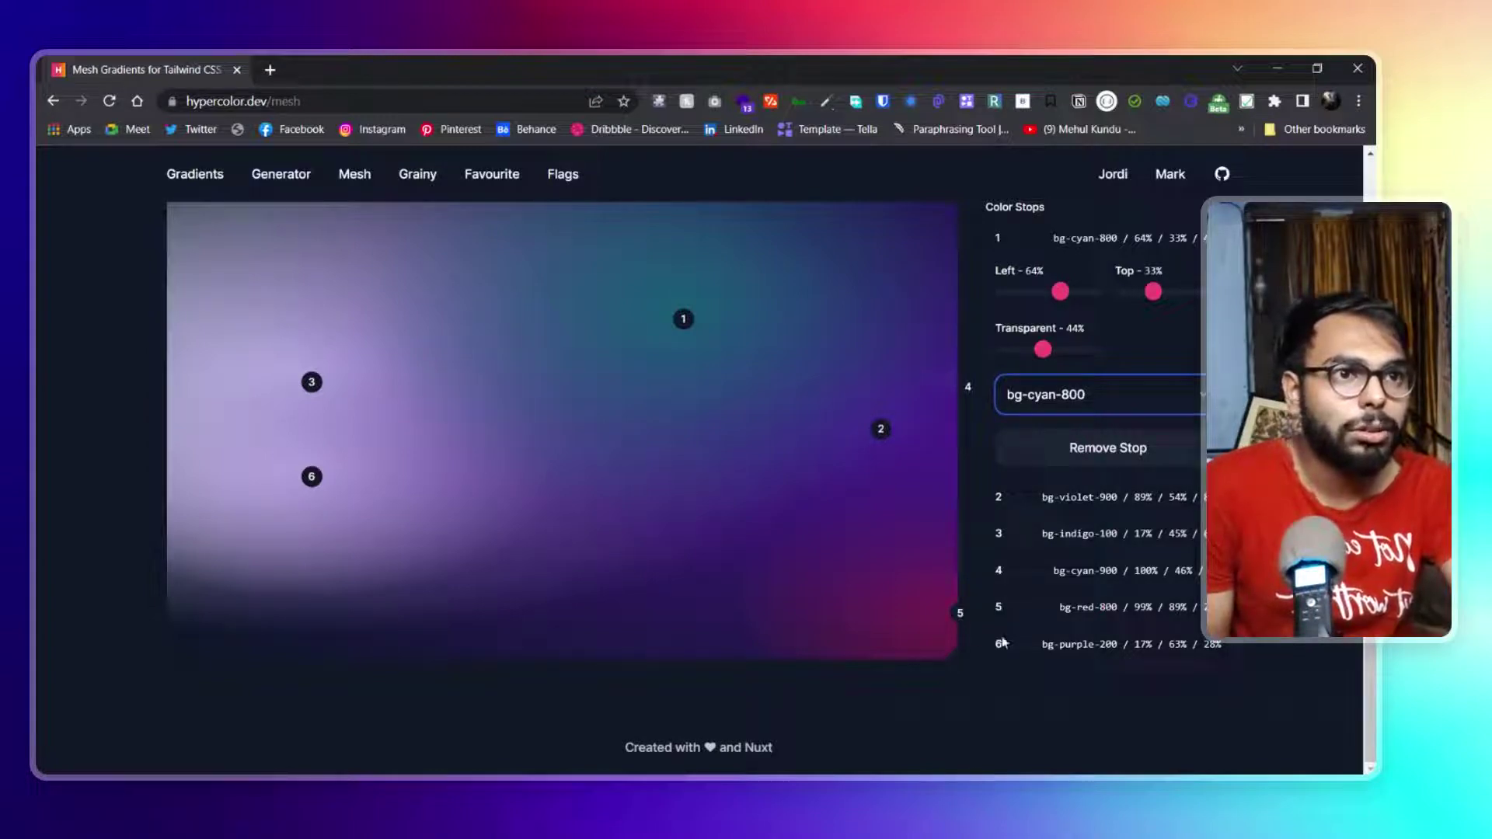
{"action": "type", "text": "bg-orange-700"}
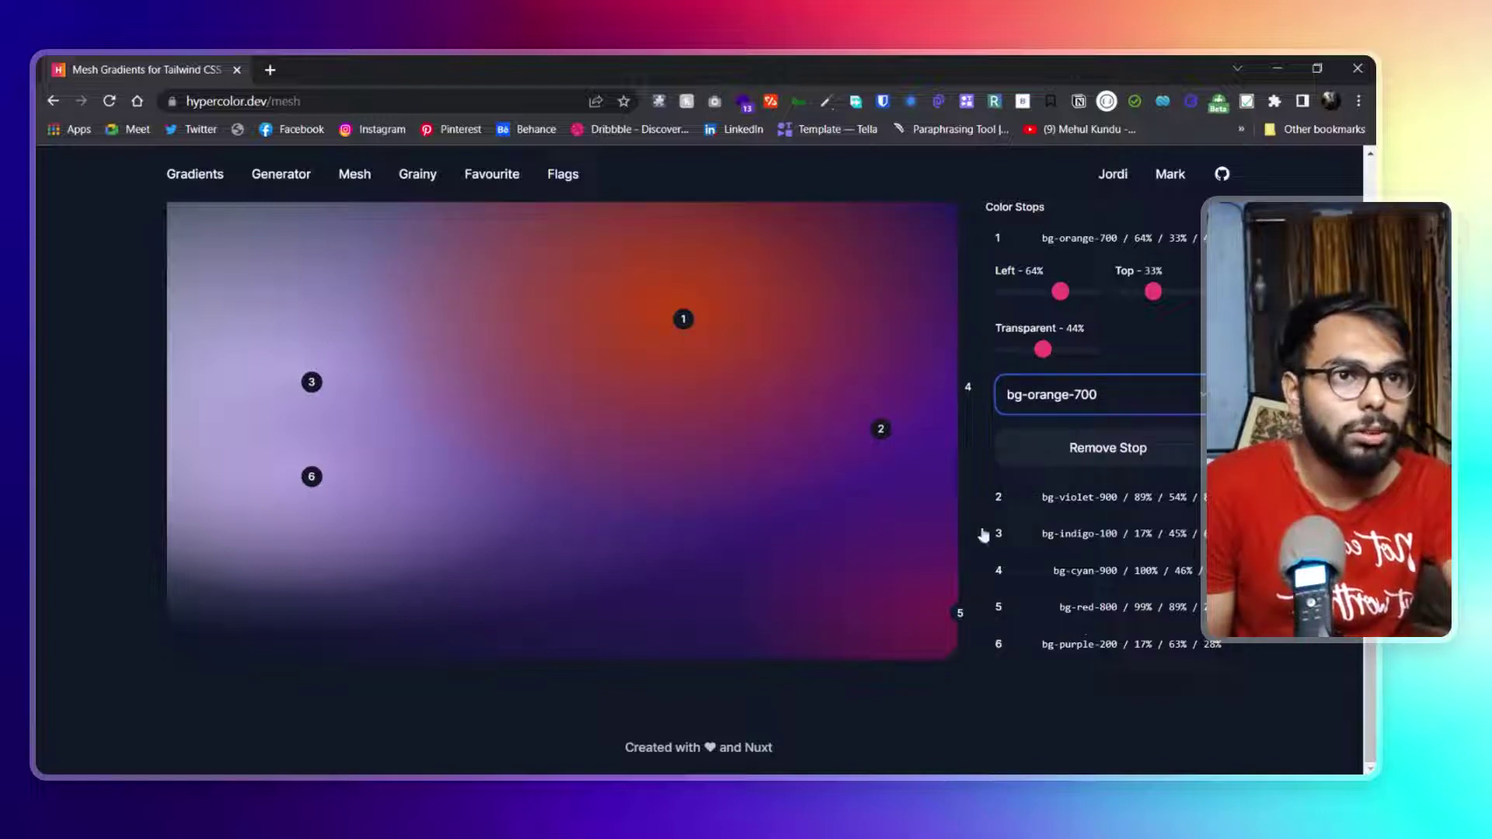
{"action": "mouse_move", "coordinate": [1059, 290]}
{"action": "left_mouse_down"}
{"action": "mouse_move", "coordinate": [1036, 291]}
{"action": "mouse_move", "coordinate": [1063, 291]}
{"action": "left_mouse_up"}
{"action": "mouse_move", "coordinate": [1155, 296]}
{"action": "left_mouse_down"}
{"action": "mouse_move", "coordinate": [1131, 310]}
{"action": "mouse_move", "coordinate": [1149, 311]}
{"action": "left_mouse_up"}
{"action": "mouse_move", "coordinate": [1046, 347]}
{"action": "left_mouse_down"}
{"action": "mouse_move", "coordinate": [1058, 349]}
{"action": "mouse_move", "coordinate": [1042, 349]}
{"action": "left_mouse_up"}
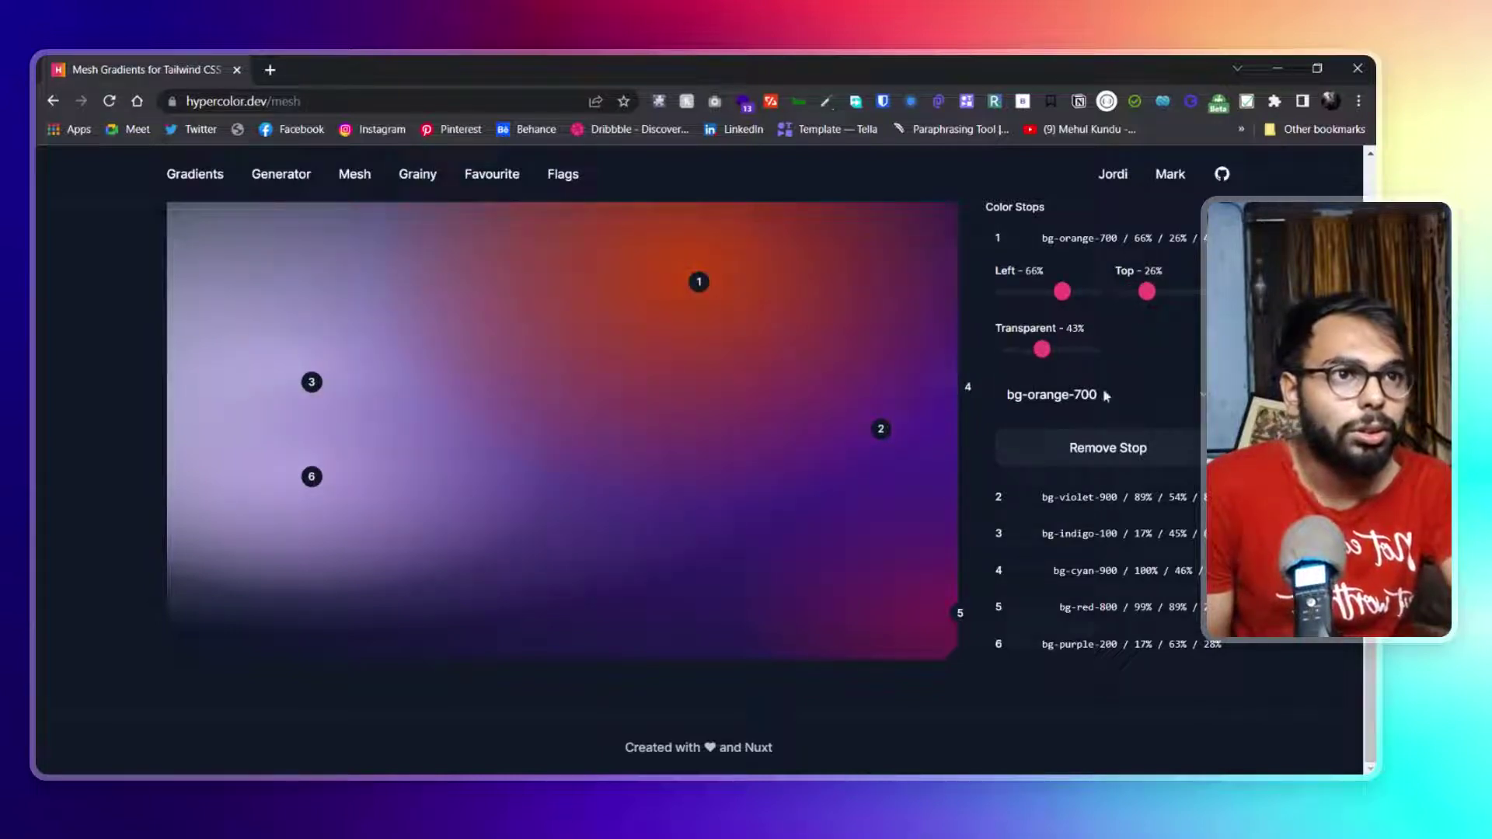
{"action": "scroll", "coordinate": [1166, 436], "scroll_direction": "up", "scroll_amount": 3}
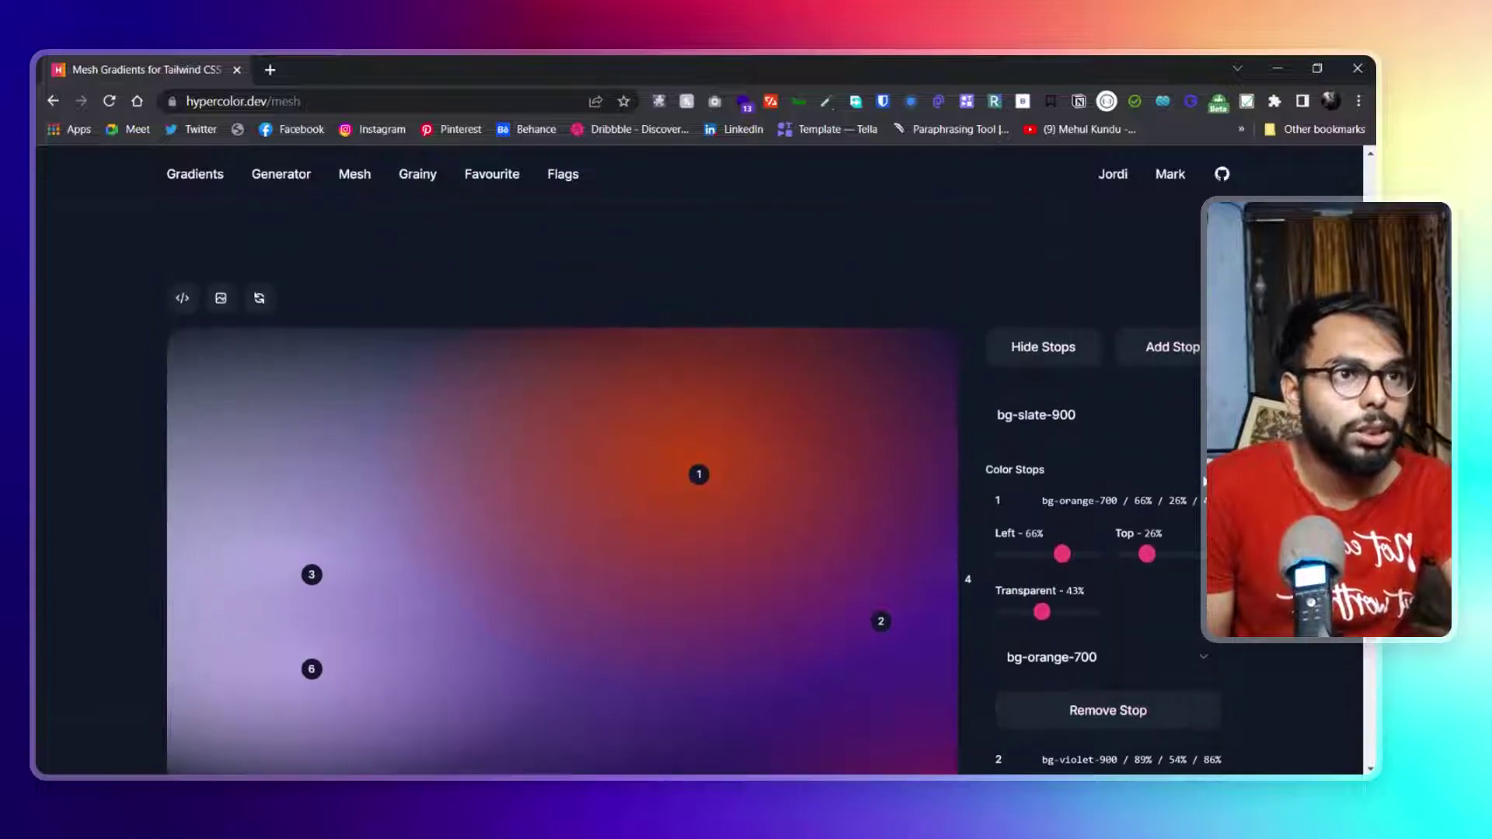
Step: Set stop 2 to bg-violet-500 at 88% left, 55% top, 77% transparency
{"action": "left_click", "coordinate": [999, 500]}
{"action": "scroll", "coordinate": [1001, 501], "scroll_direction": "down", "scroll_amount": 2}
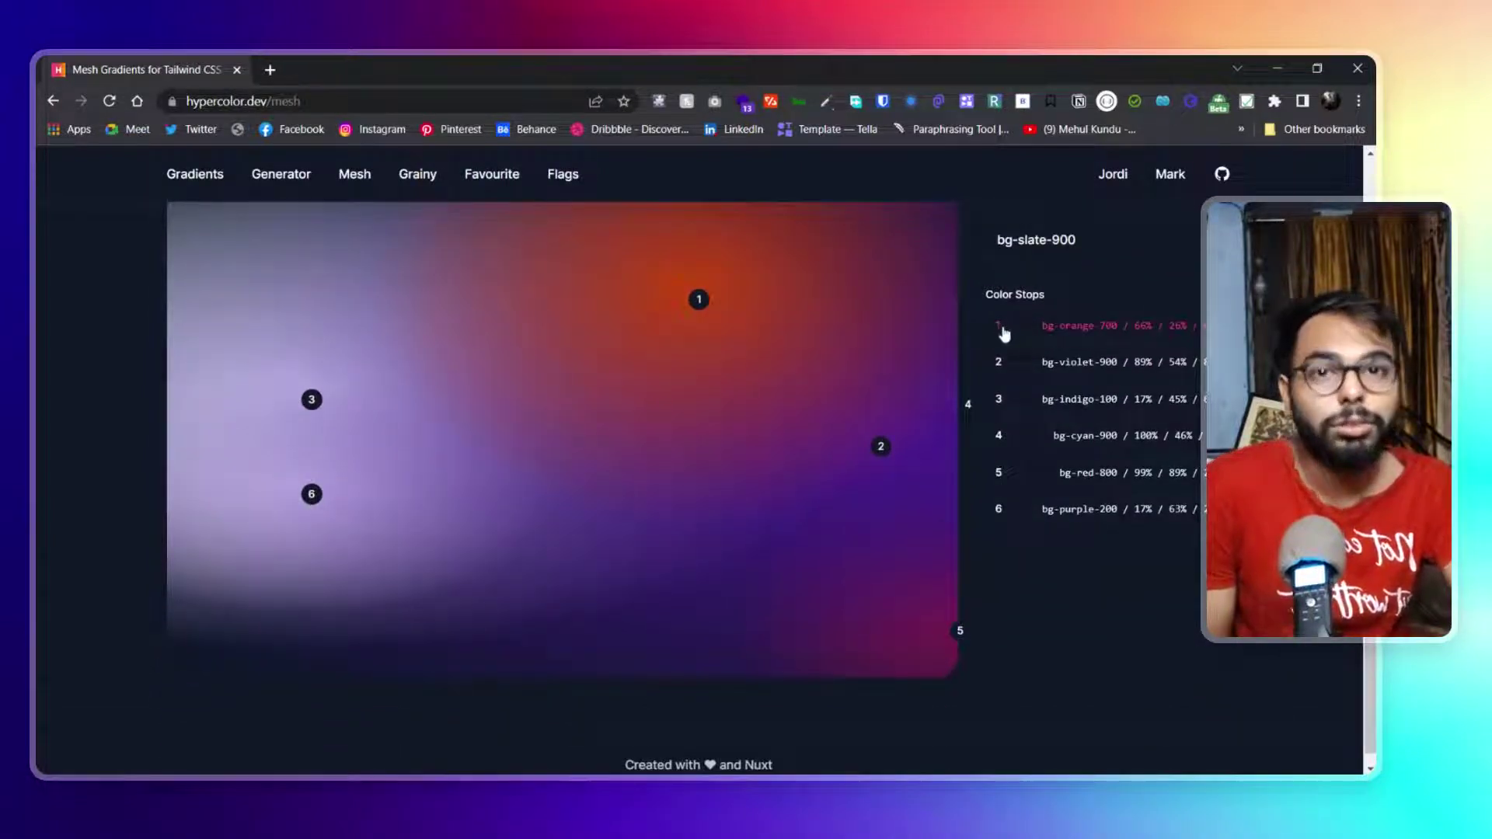
{"action": "left_click", "coordinate": [1000, 367]}
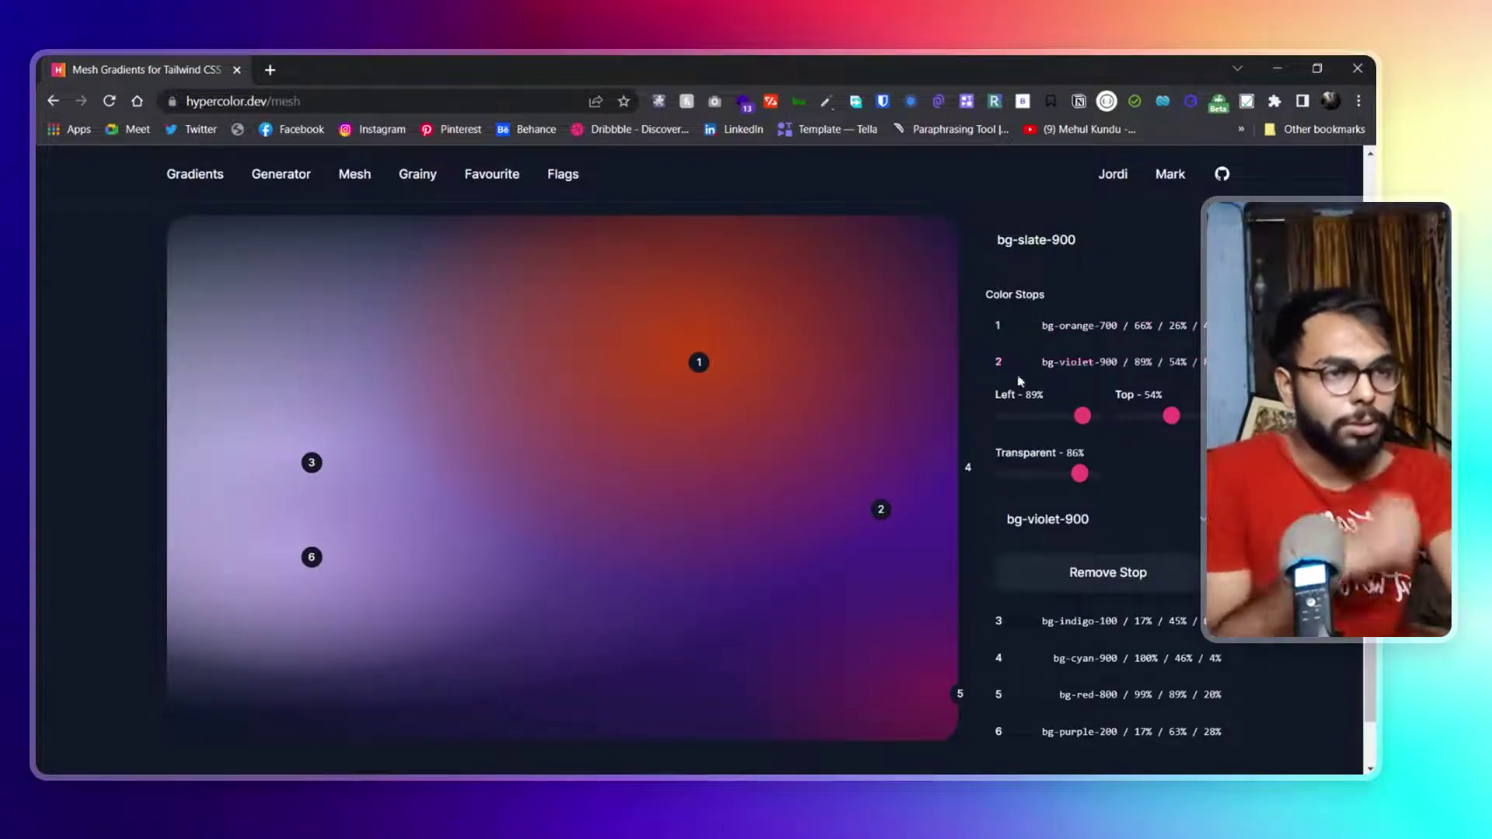
{"action": "scroll", "coordinate": [1053, 363], "scroll_direction": "down", "scroll_amount": 1}
{"action": "left_click_drag", "start_coordinate": [1081, 331], "coordinate": [1175, 331]}
{"action": "mouse_move", "coordinate": [1080, 387]}
{"action": "left_mouse_down"}
{"action": "mouse_move", "coordinate": [1093, 388]}
{"action": "mouse_move", "coordinate": [1044, 402]}
{"action": "mouse_move", "coordinate": [1072, 388]}
{"action": "left_mouse_up"}
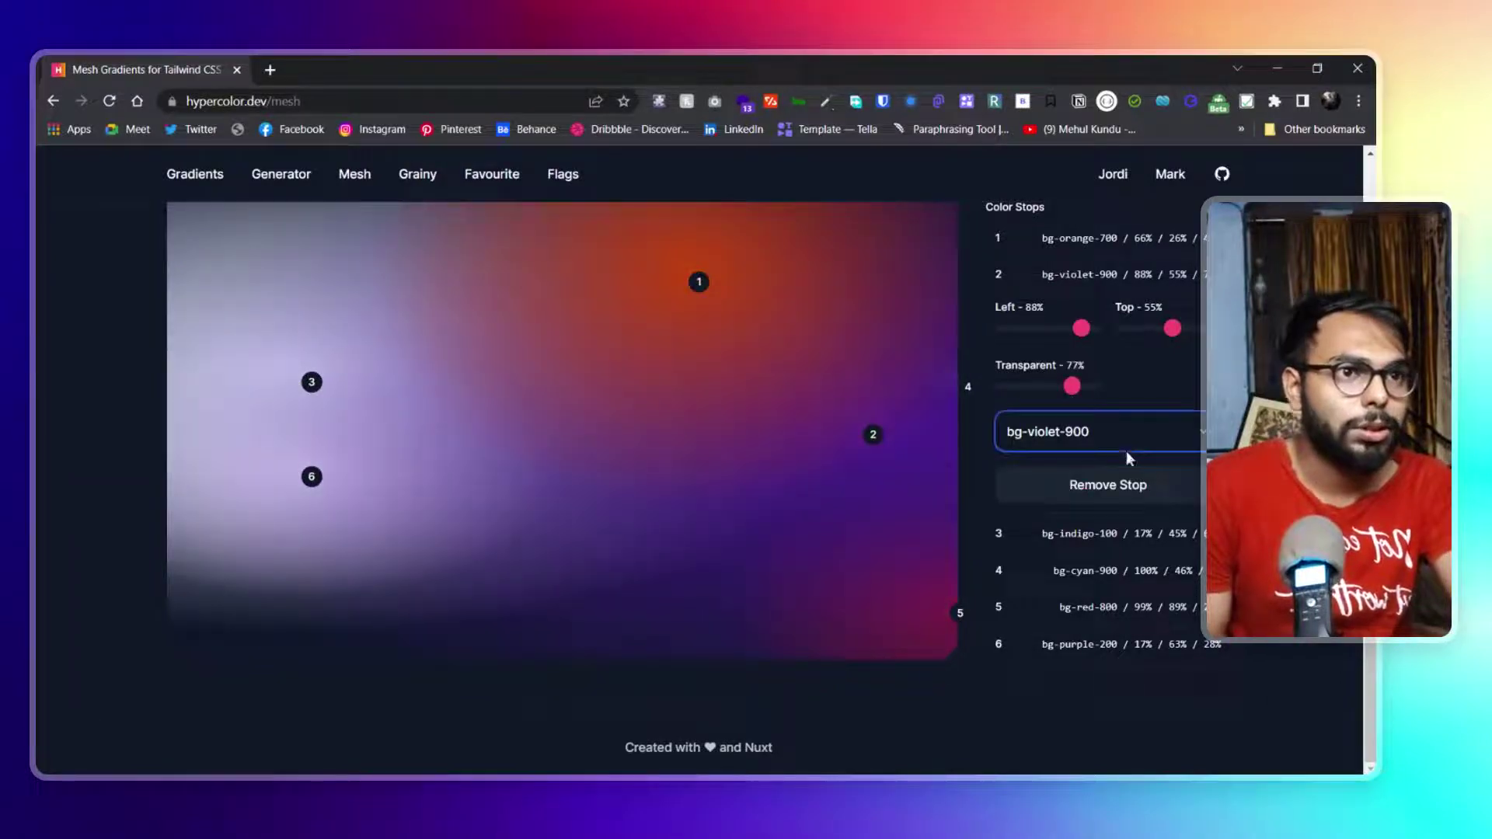
{"action": "left_click", "coordinate": [1126, 451]}
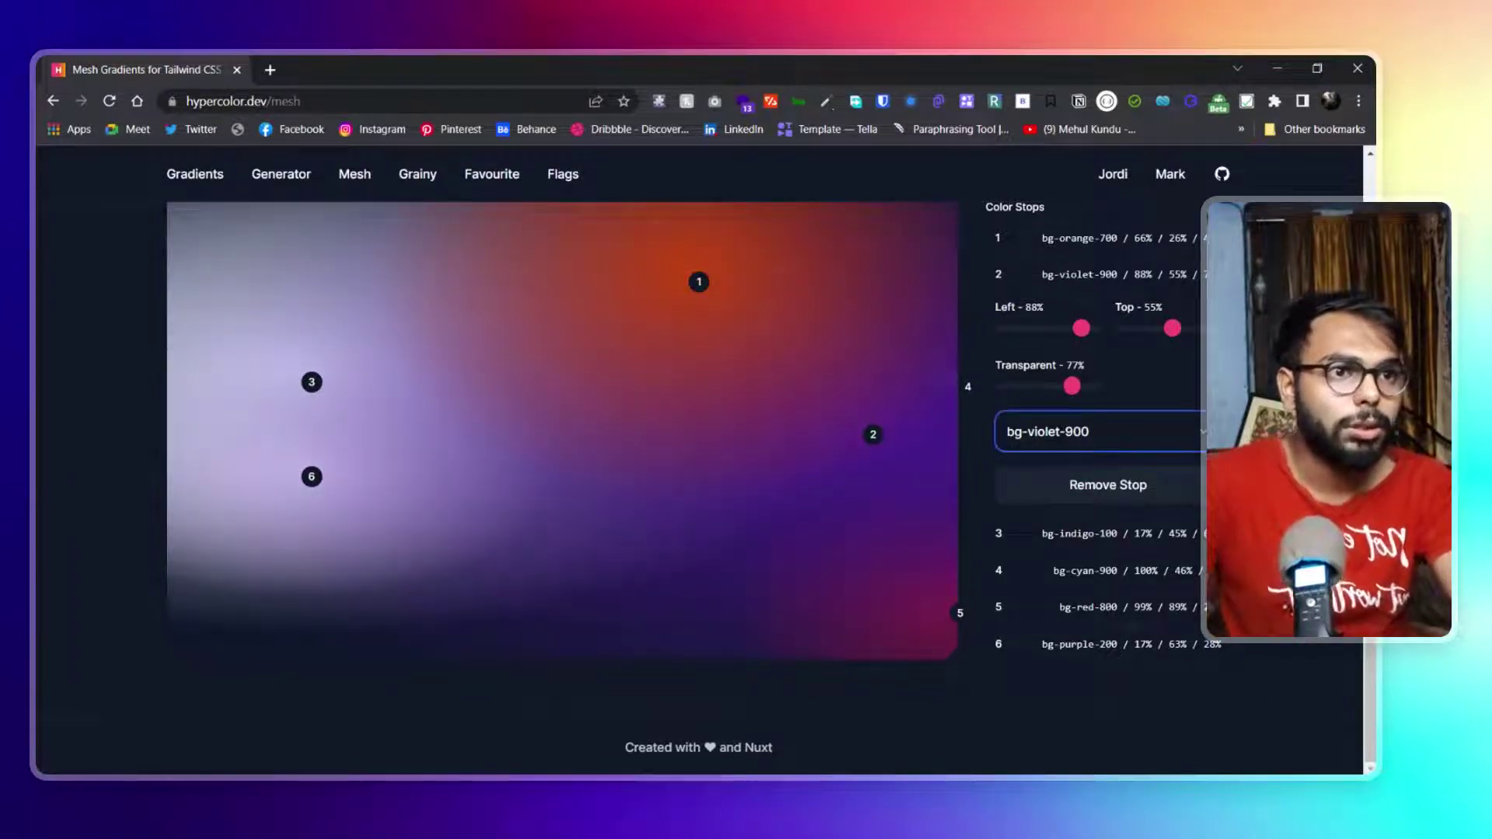
{"action": "left_click", "coordinate": [1103, 466]}
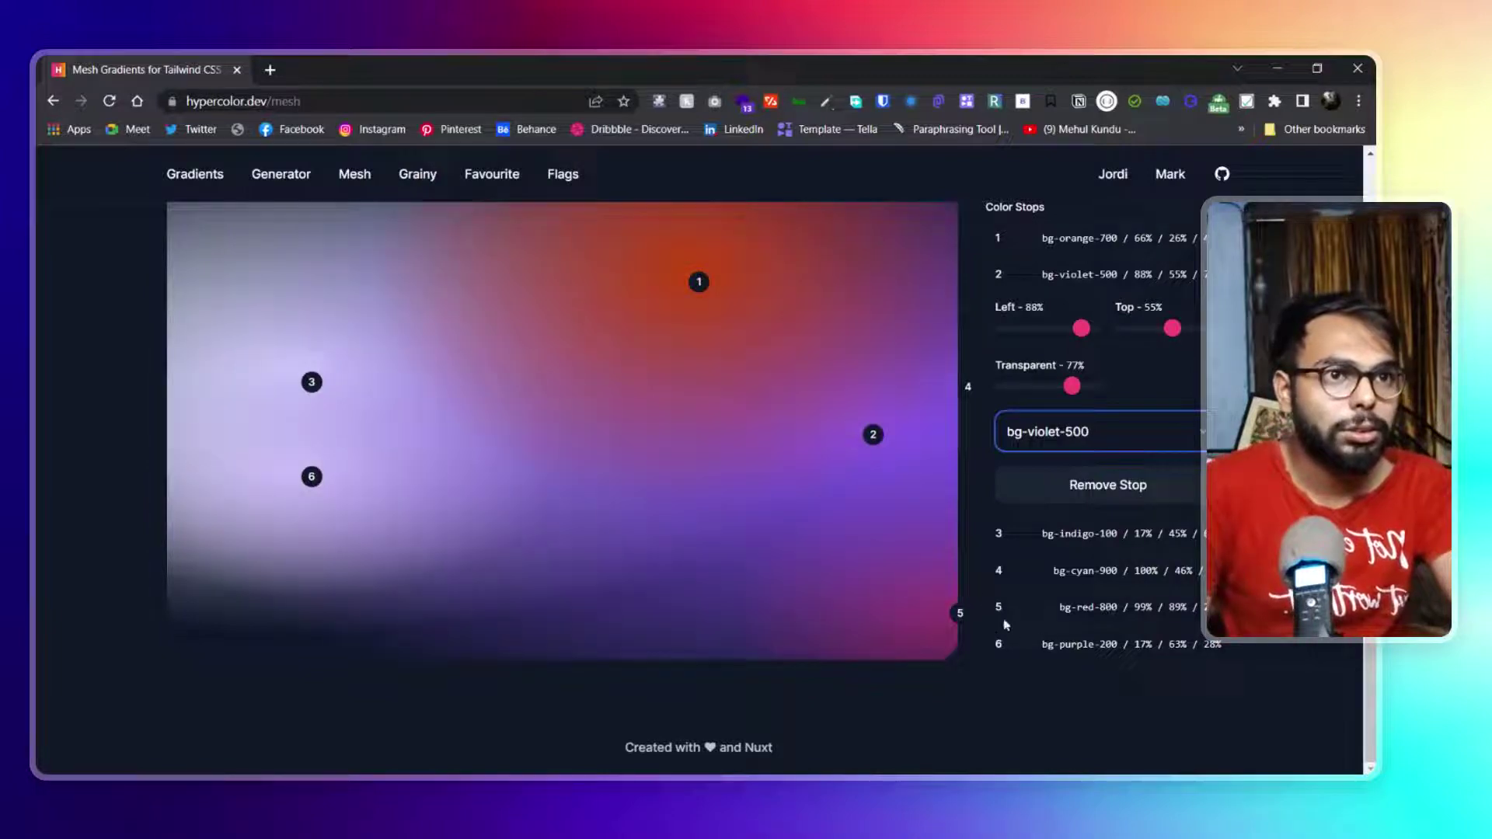
{"action": "scroll", "coordinate": [1104, 416], "scroll_direction": "up", "scroll_amount": 1}
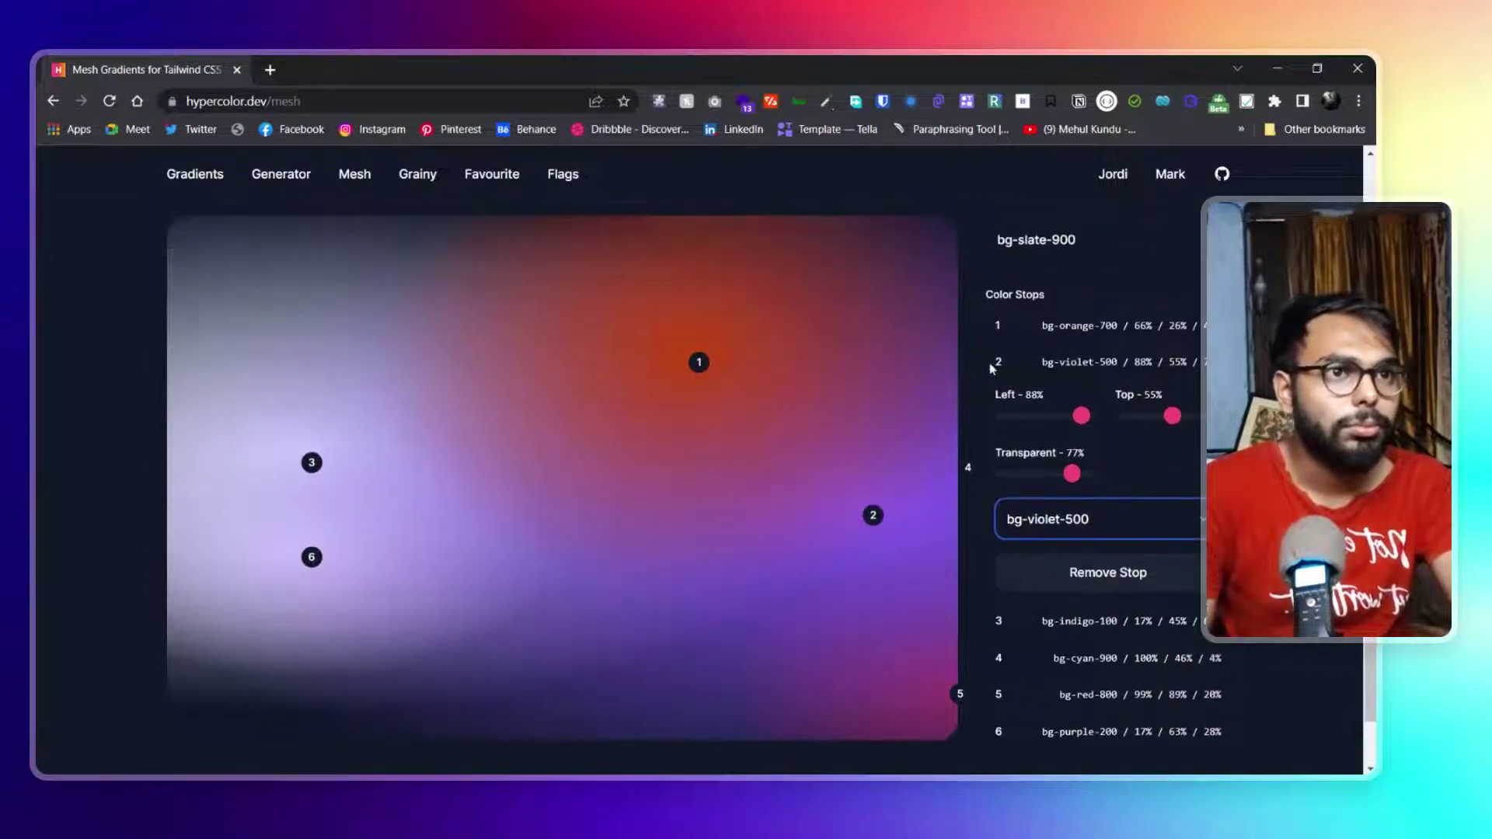
{"action": "left_click", "coordinate": [998, 364]}
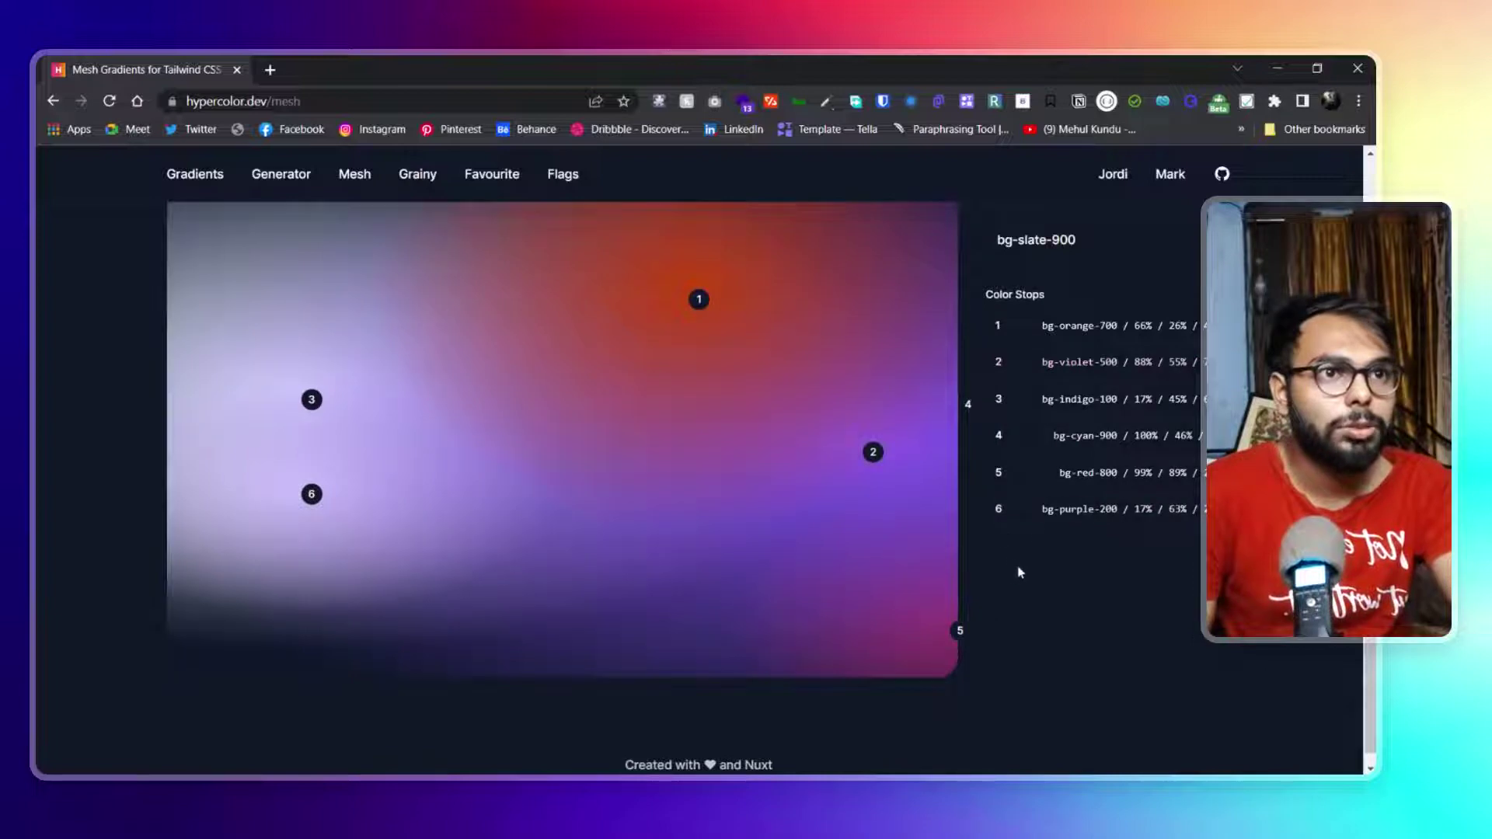
Step: Move the bg-red-800 stop 5 to 92% left, 75% top with 53% transparency
{"action": "left_click", "coordinate": [1002, 474]}
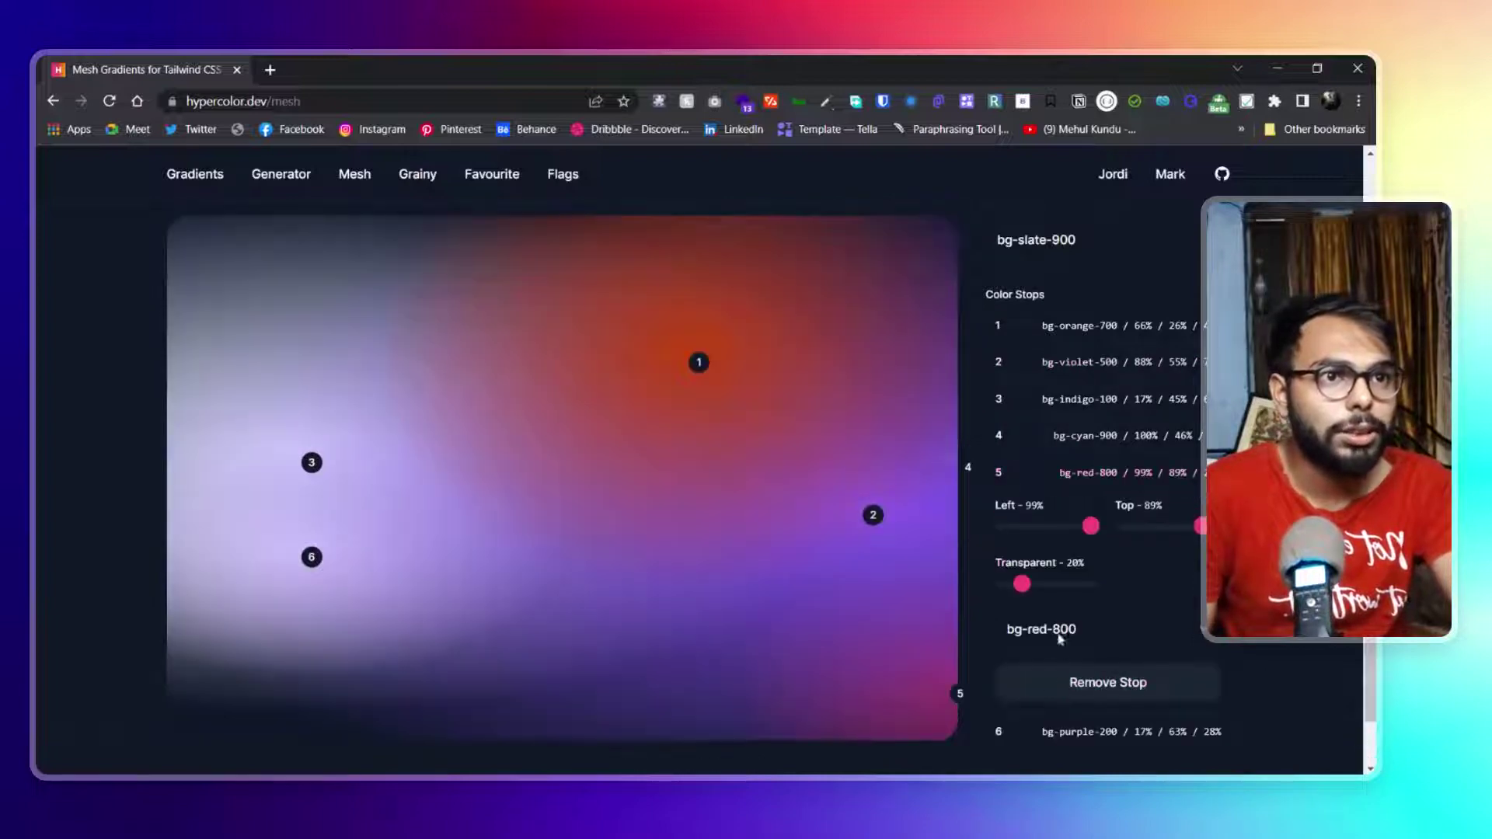
{"action": "left_click_drag", "start_coordinate": [1034, 581], "coordinate": [1052, 583]}
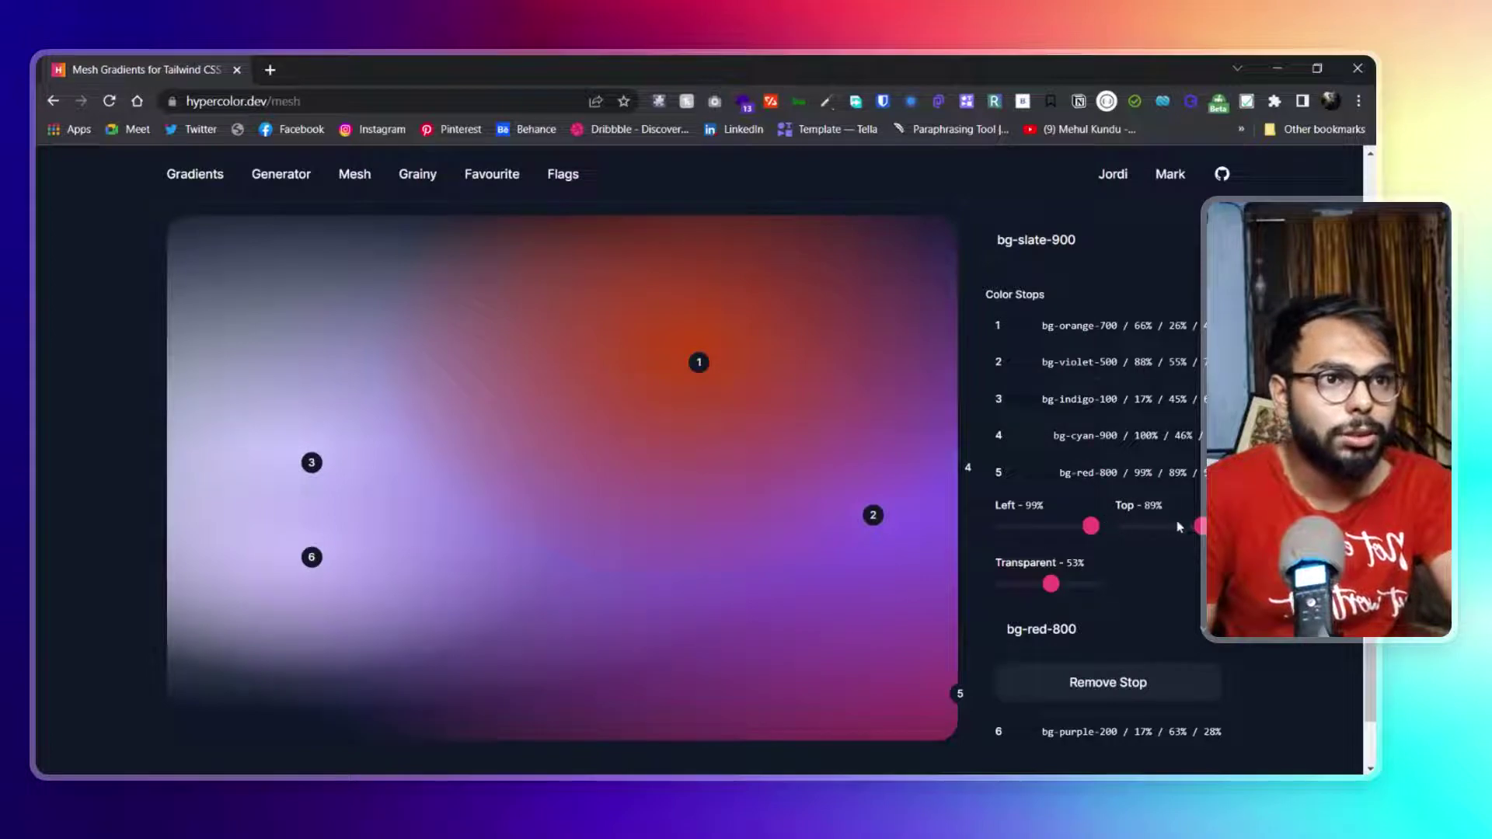
{"action": "left_click_drag", "start_coordinate": [1201, 531], "coordinate": [1190, 530]}
{"action": "left_click_drag", "start_coordinate": [1091, 529], "coordinate": [1088, 531]}
{"action": "scroll", "coordinate": [1088, 530], "scroll_direction": "down", "scroll_amount": 1}
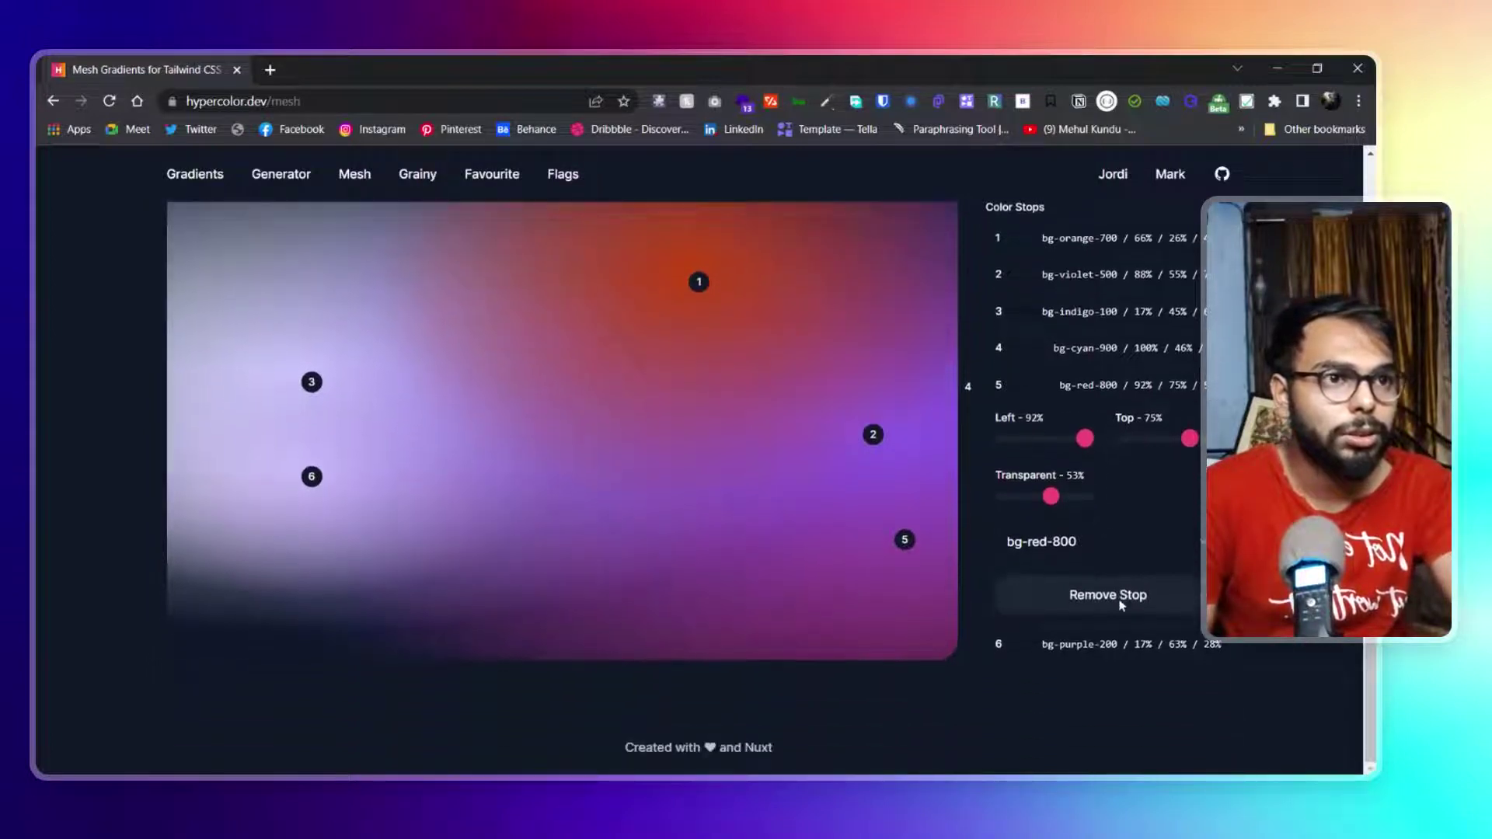
{"action": "scroll", "coordinate": [1158, 421], "scroll_direction": "up", "scroll_amount": 2}
{"action": "left_click", "coordinate": [1003, 561]}
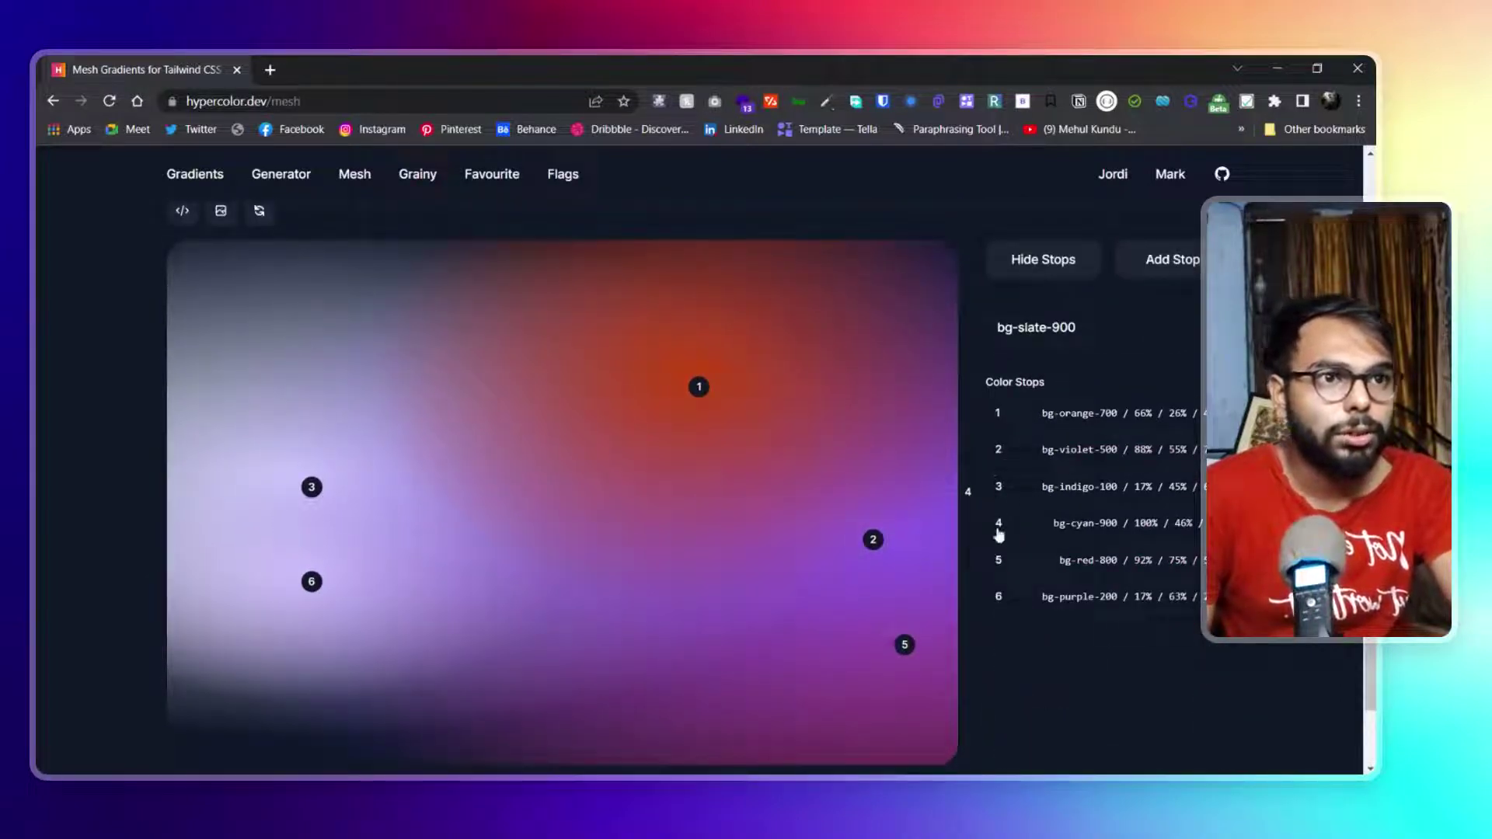
Step: Place stop 3 at 9% left, 2% top, recoloured bg-amber-500 at 60% transparency
{"action": "left_click", "coordinate": [999, 488]}
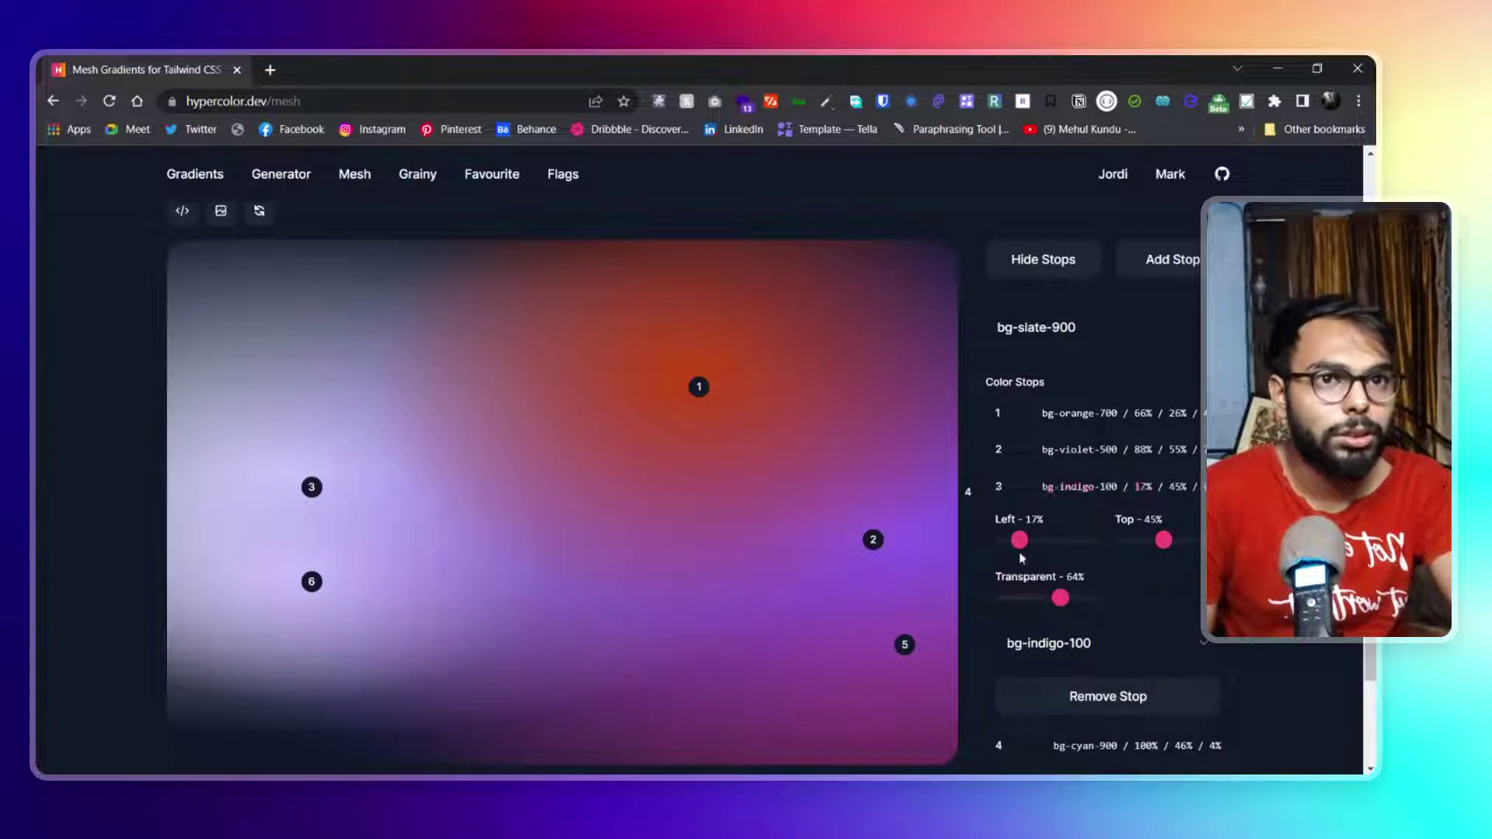
{"action": "mouse_move", "coordinate": [1019, 540]}
{"action": "left_mouse_down"}
{"action": "mouse_move", "coordinate": [1050, 544]}
{"action": "mouse_move", "coordinate": [1029, 541]}
{"action": "left_mouse_up"}
{"action": "left_click_drag", "start_coordinate": [1163, 548], "coordinate": [1014, 554]}
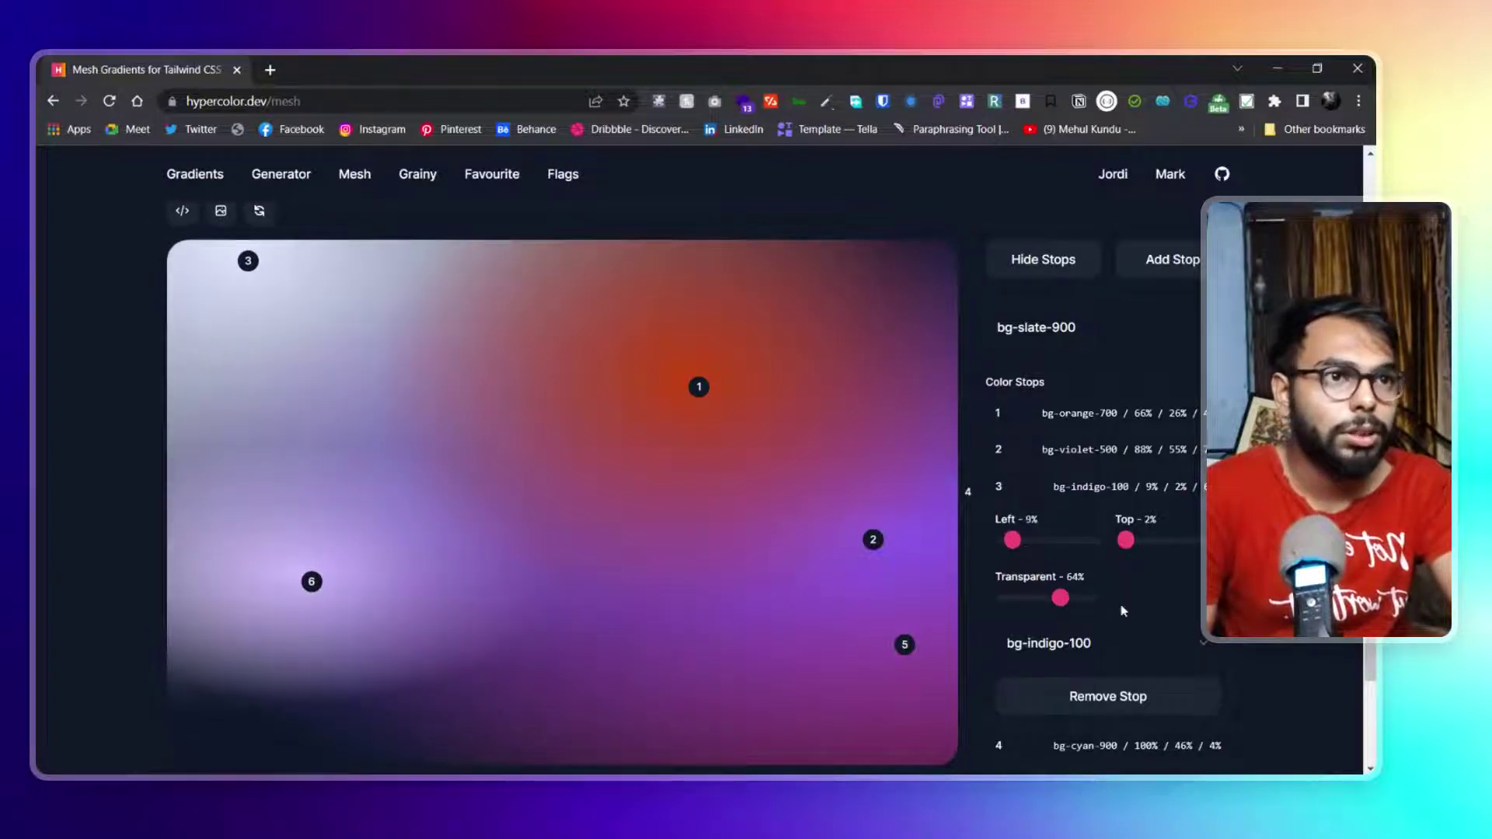
{"action": "scroll", "coordinate": [1123, 611], "scroll_direction": "down", "scroll_amount": 3}
{"action": "scroll", "coordinate": [1119, 614], "scroll_direction": "up", "scroll_amount": 2}
{"action": "left_click", "coordinate": [1106, 565]}
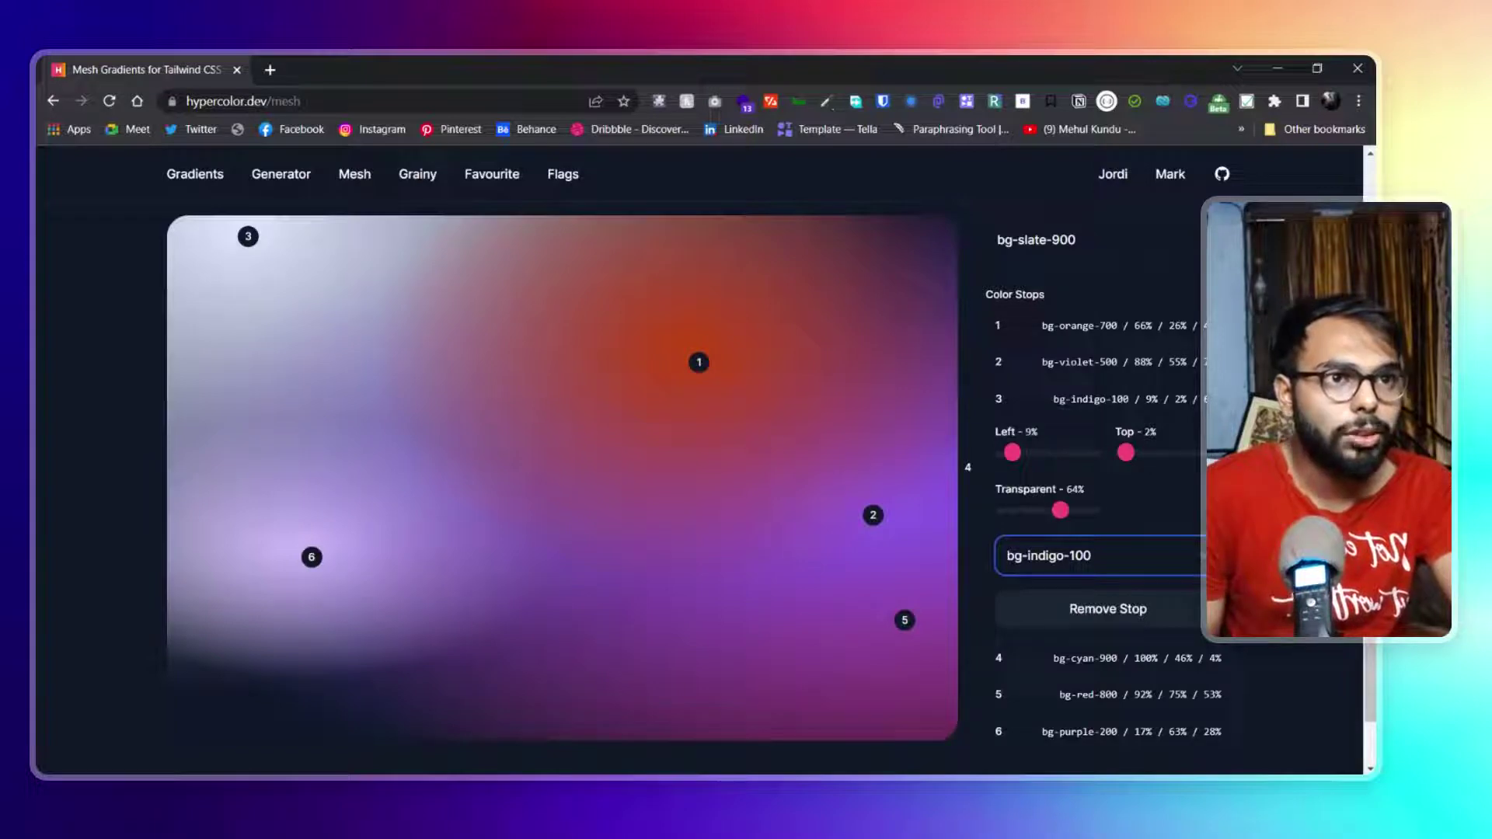
{"action": "key", "text": "Return"}
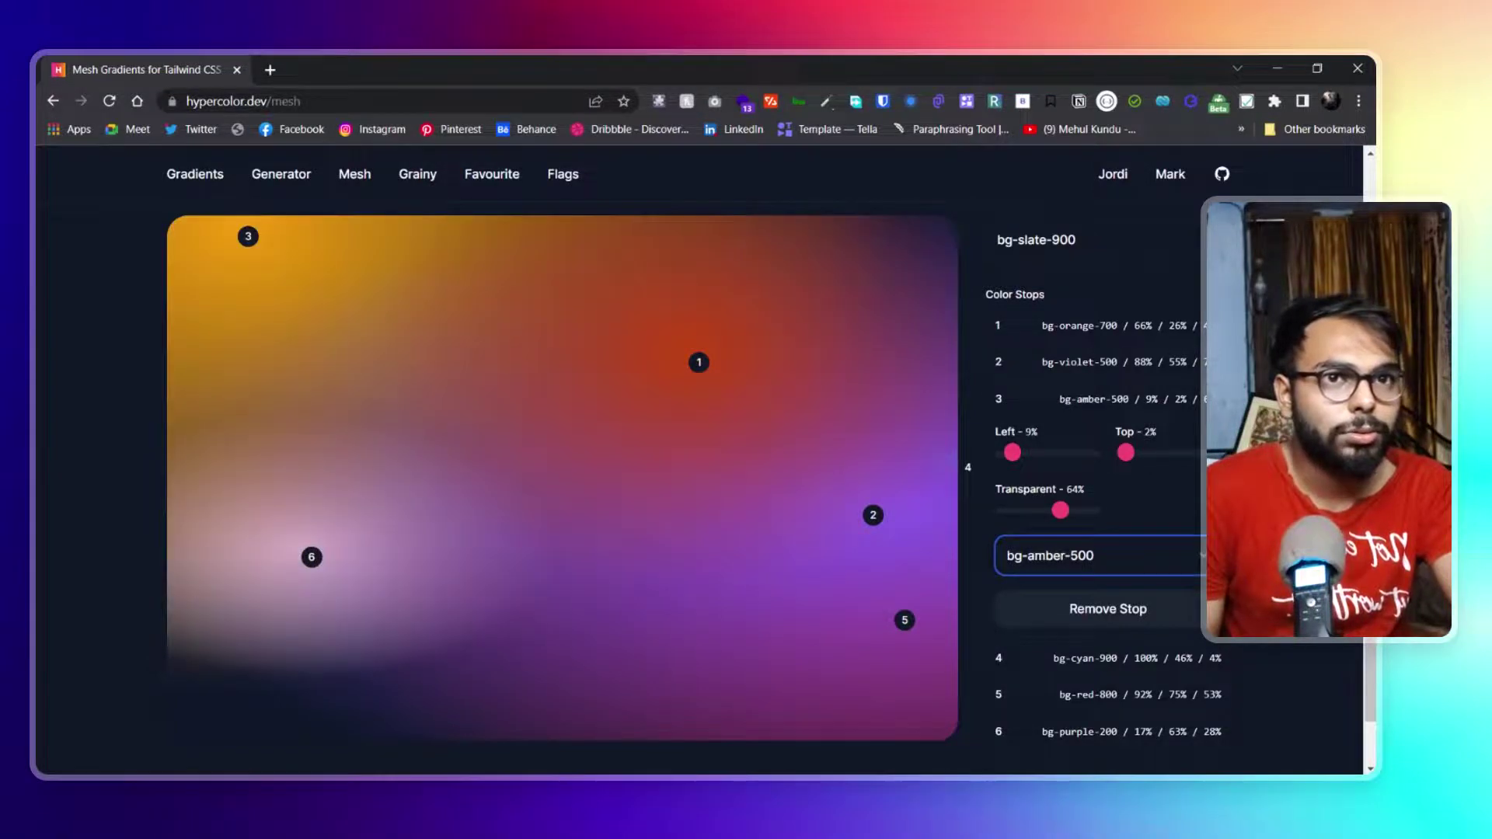
{"action": "left_click_drag", "start_coordinate": [1060, 511], "coordinate": [1057, 511]}
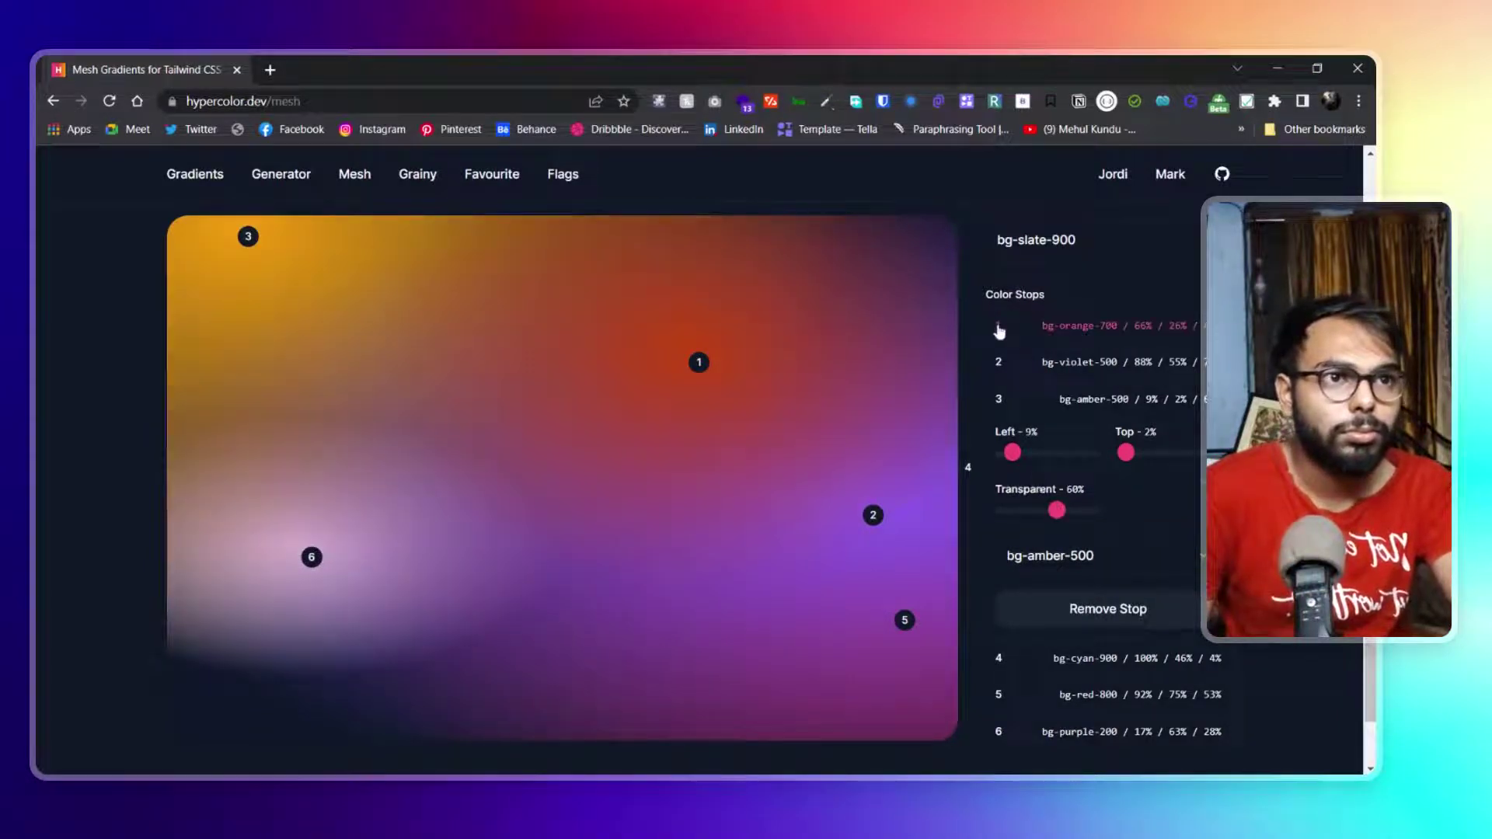
Step: Reposition stop 1 to 54% left, 3% top, then collapse stops 1 and 3
{"action": "left_click", "coordinate": [1000, 332]}
{"action": "left_click_drag", "start_coordinate": [1062, 380], "coordinate": [1051, 380]}
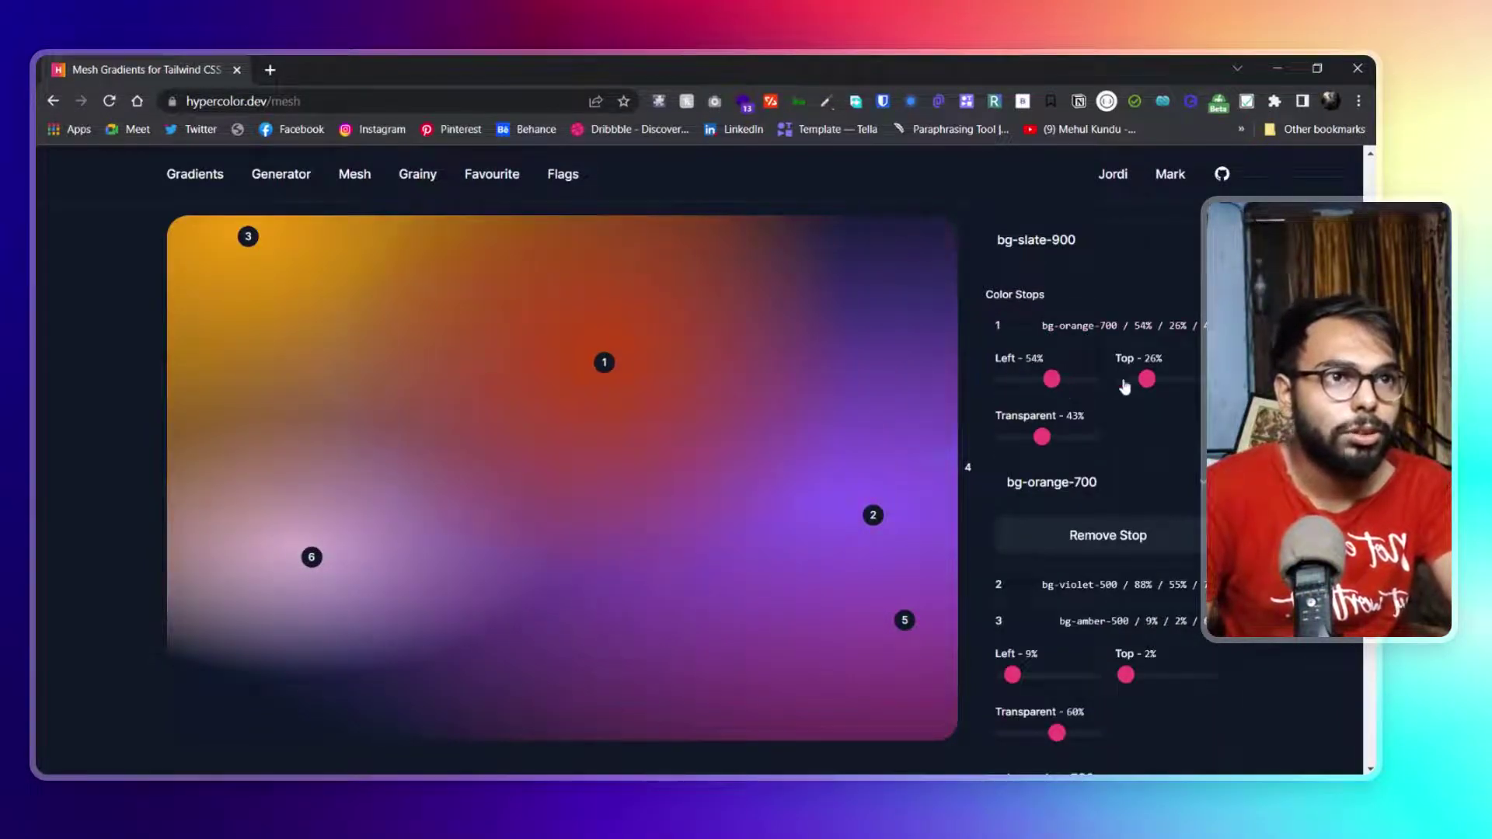
{"action": "left_click_drag", "start_coordinate": [1147, 380], "coordinate": [1128, 419]}
{"action": "scroll", "coordinate": [1134, 567], "scroll_direction": "down", "scroll_amount": 3}
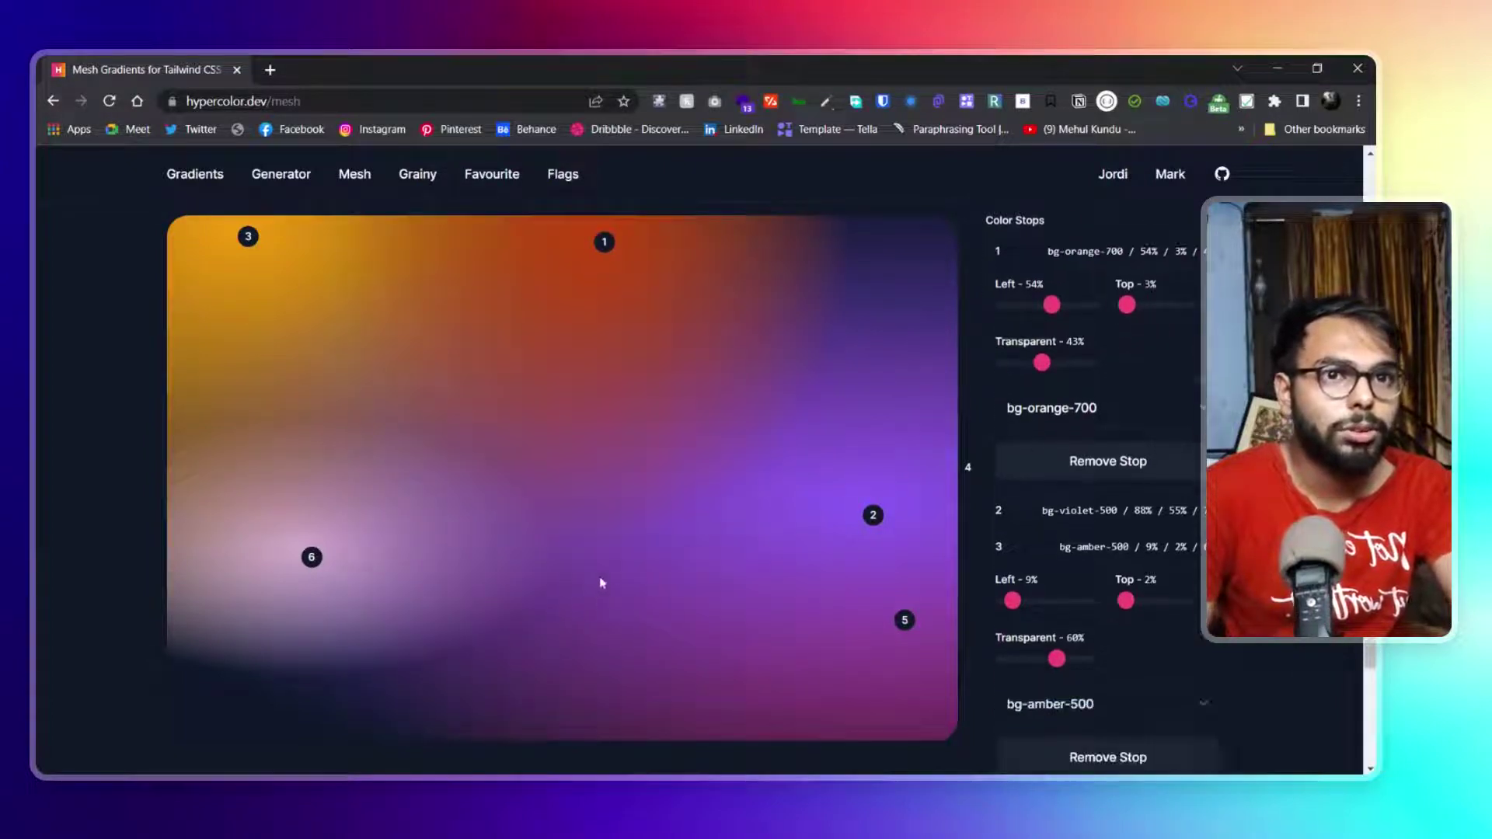
{"action": "scroll", "coordinate": [1072, 350], "scroll_direction": "up", "scroll_amount": 3}
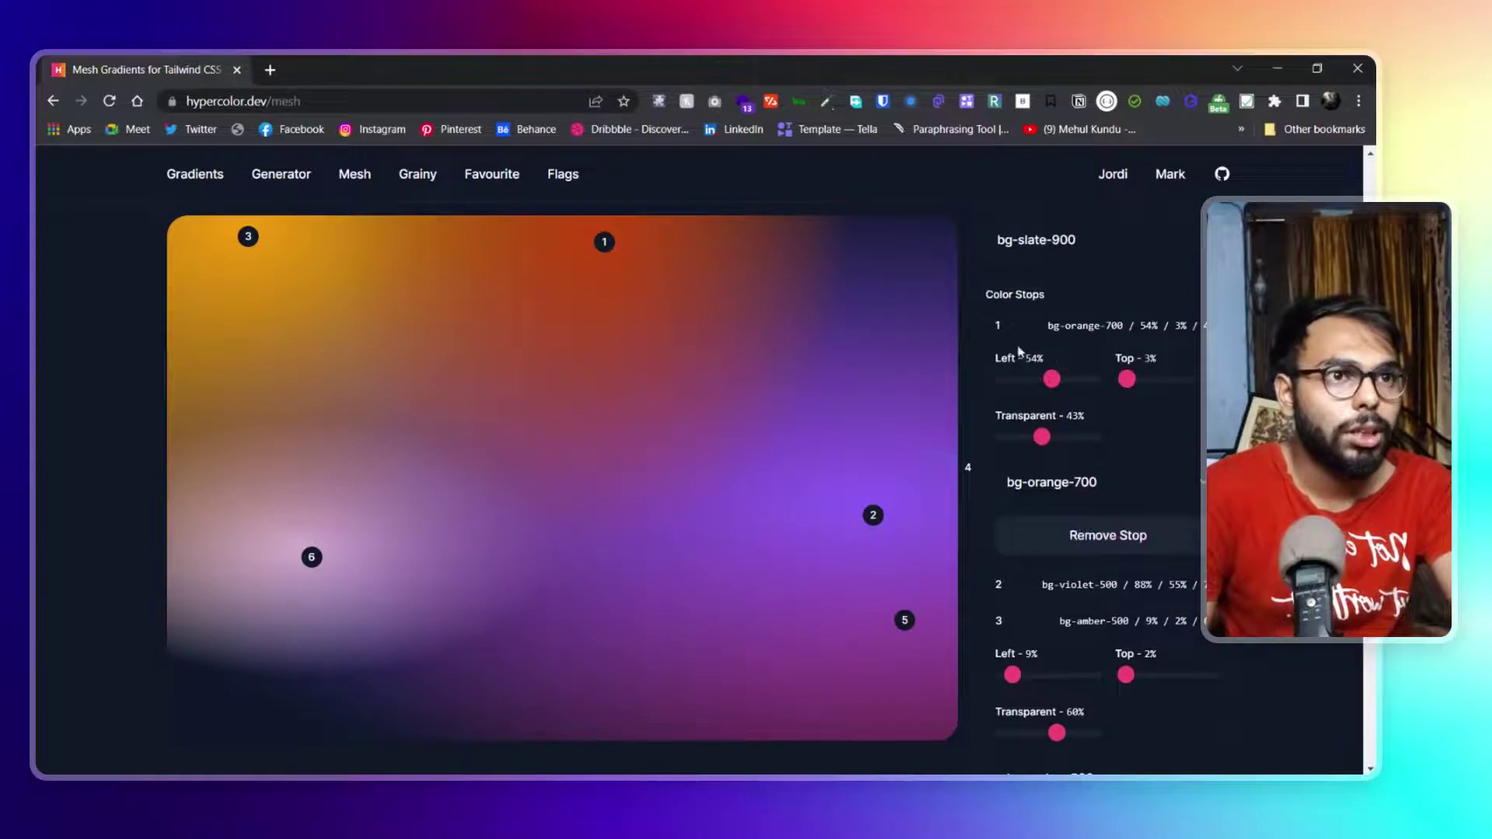
{"action": "left_click", "coordinate": [1034, 328]}
{"action": "left_click", "coordinate": [1046, 405]}
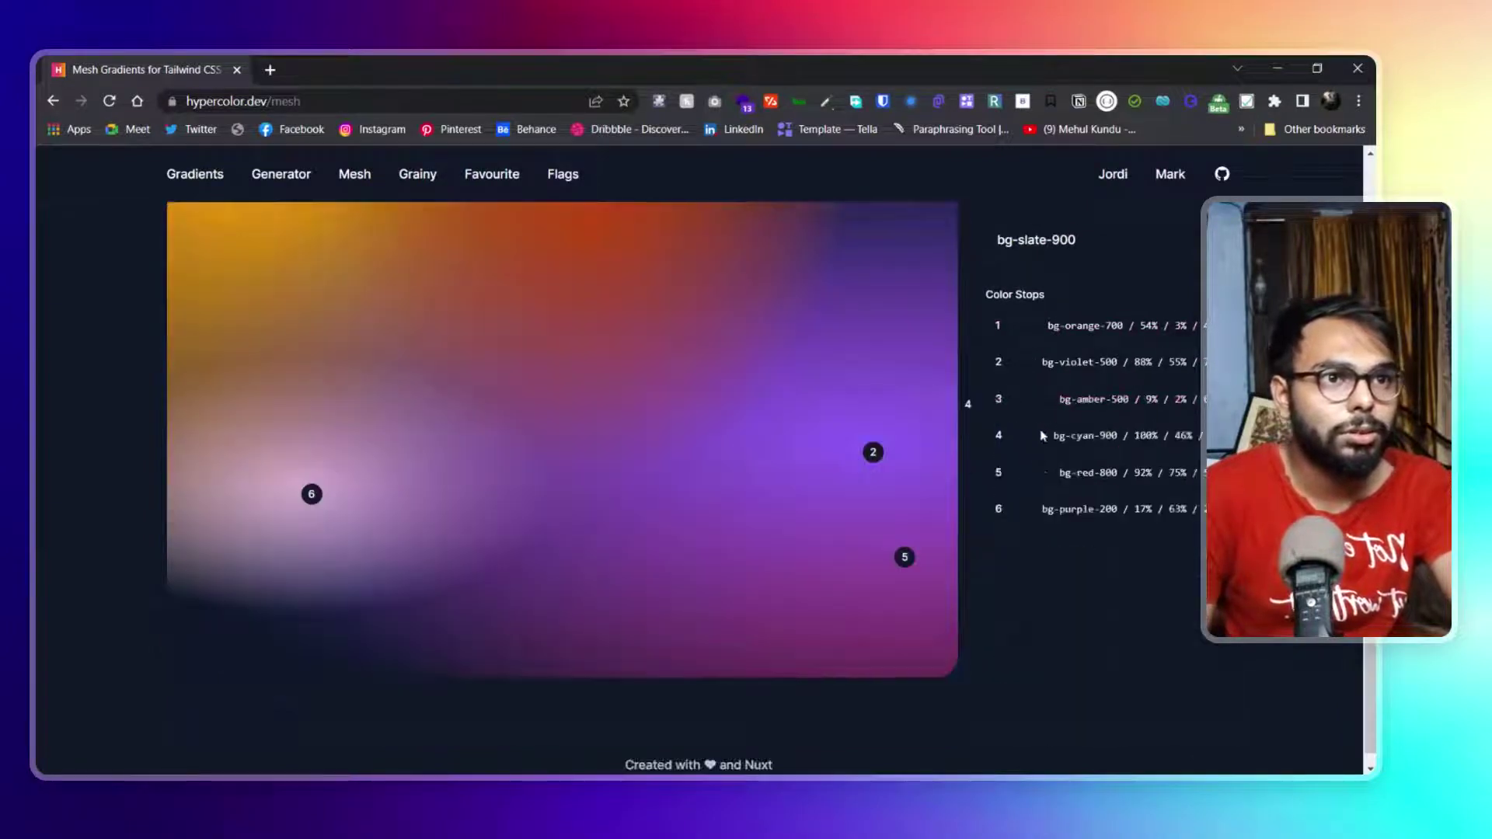
{"action": "scroll", "coordinate": [1057, 495], "scroll_direction": "up", "scroll_amount": 2}
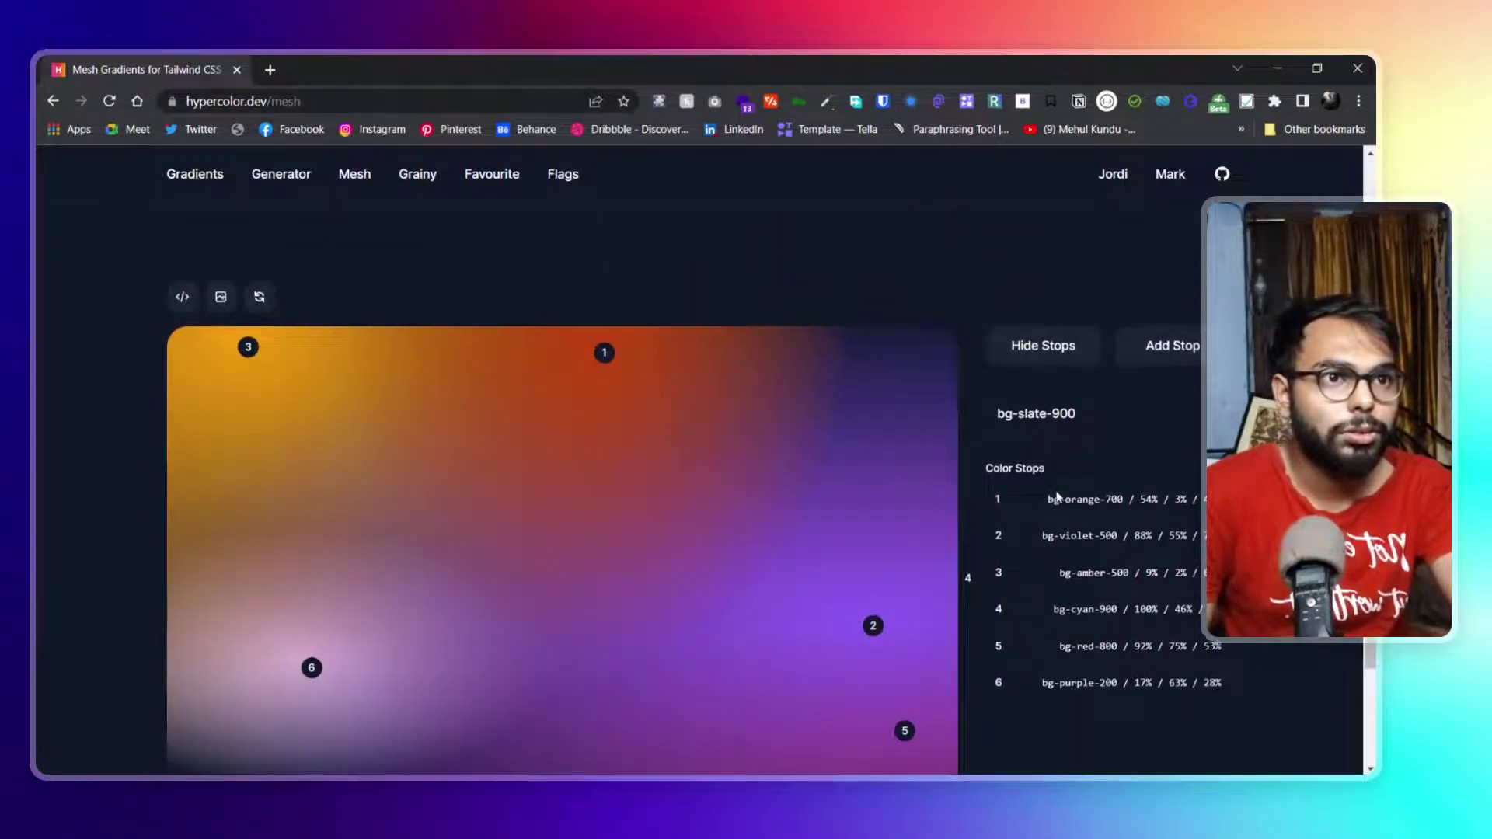
{"action": "scroll", "coordinate": [1057, 497], "scroll_direction": "down", "scroll_amount": 1}
Step: Move stop 4 to 31% left and 42% top
{"action": "left_click", "coordinate": [1089, 519]}
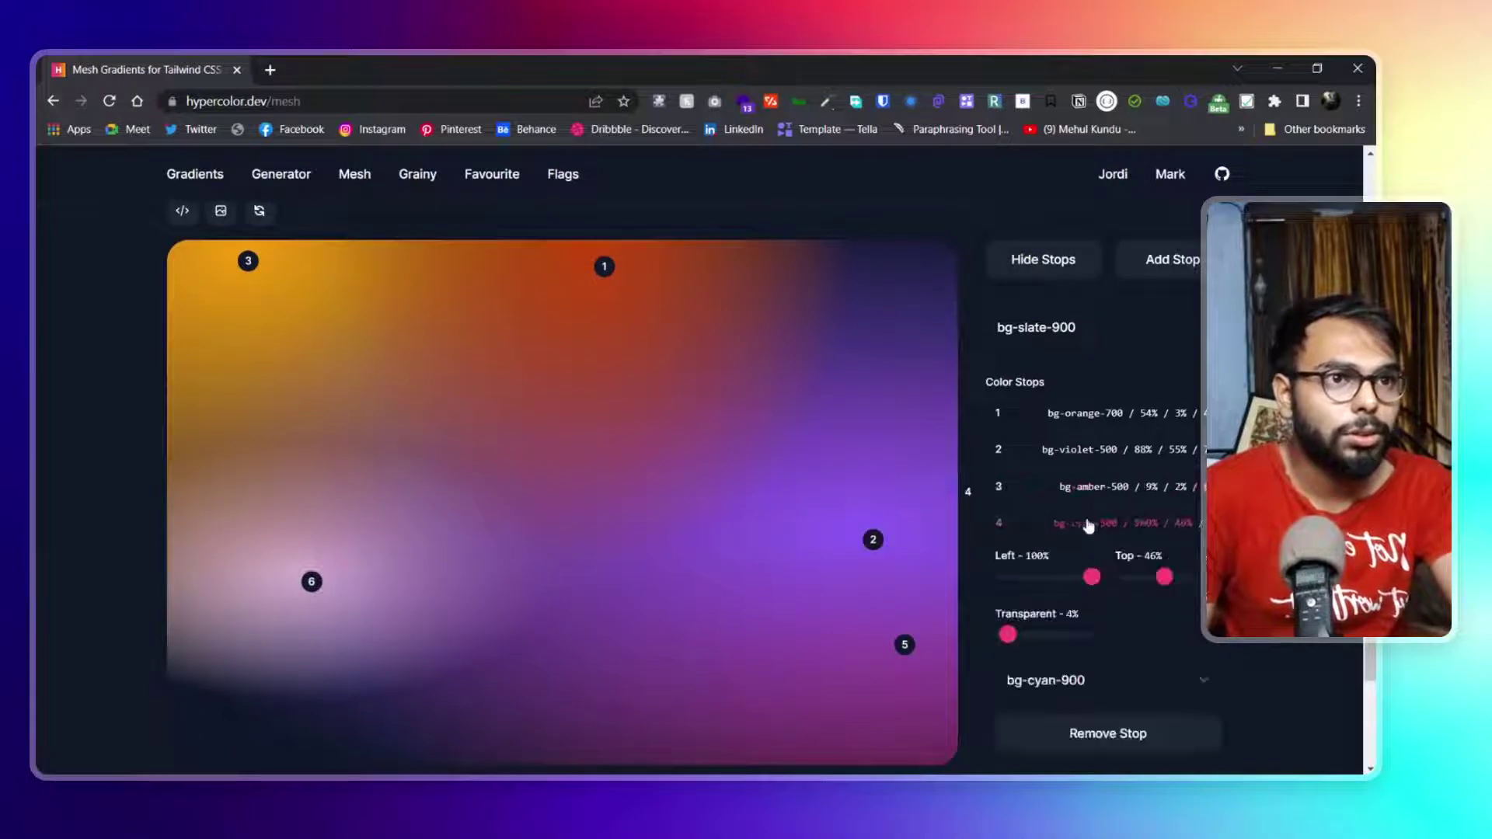
{"action": "left_click_drag", "start_coordinate": [1091, 576], "coordinate": [1042, 578]}
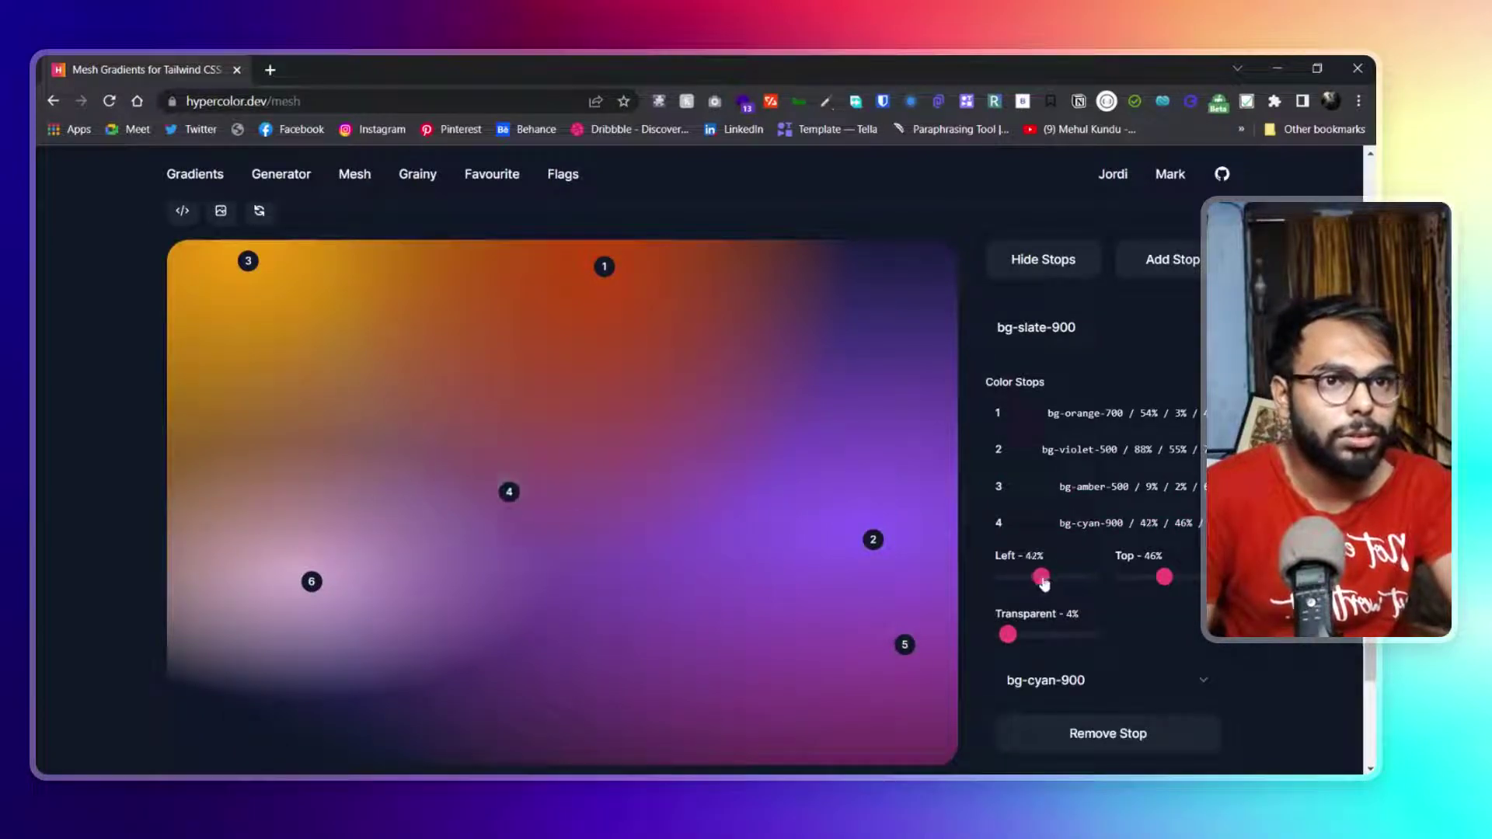
{"action": "left_click_drag", "start_coordinate": [1163, 576], "coordinate": [1147, 575]}
{"action": "left_click_drag", "start_coordinate": [1042, 578], "coordinate": [1031, 577]}
{"action": "left_click_drag", "start_coordinate": [1150, 577], "coordinate": [1164, 576]}
{"action": "scroll", "coordinate": [1107, 570], "scroll_direction": "down", "scroll_amount": 3}
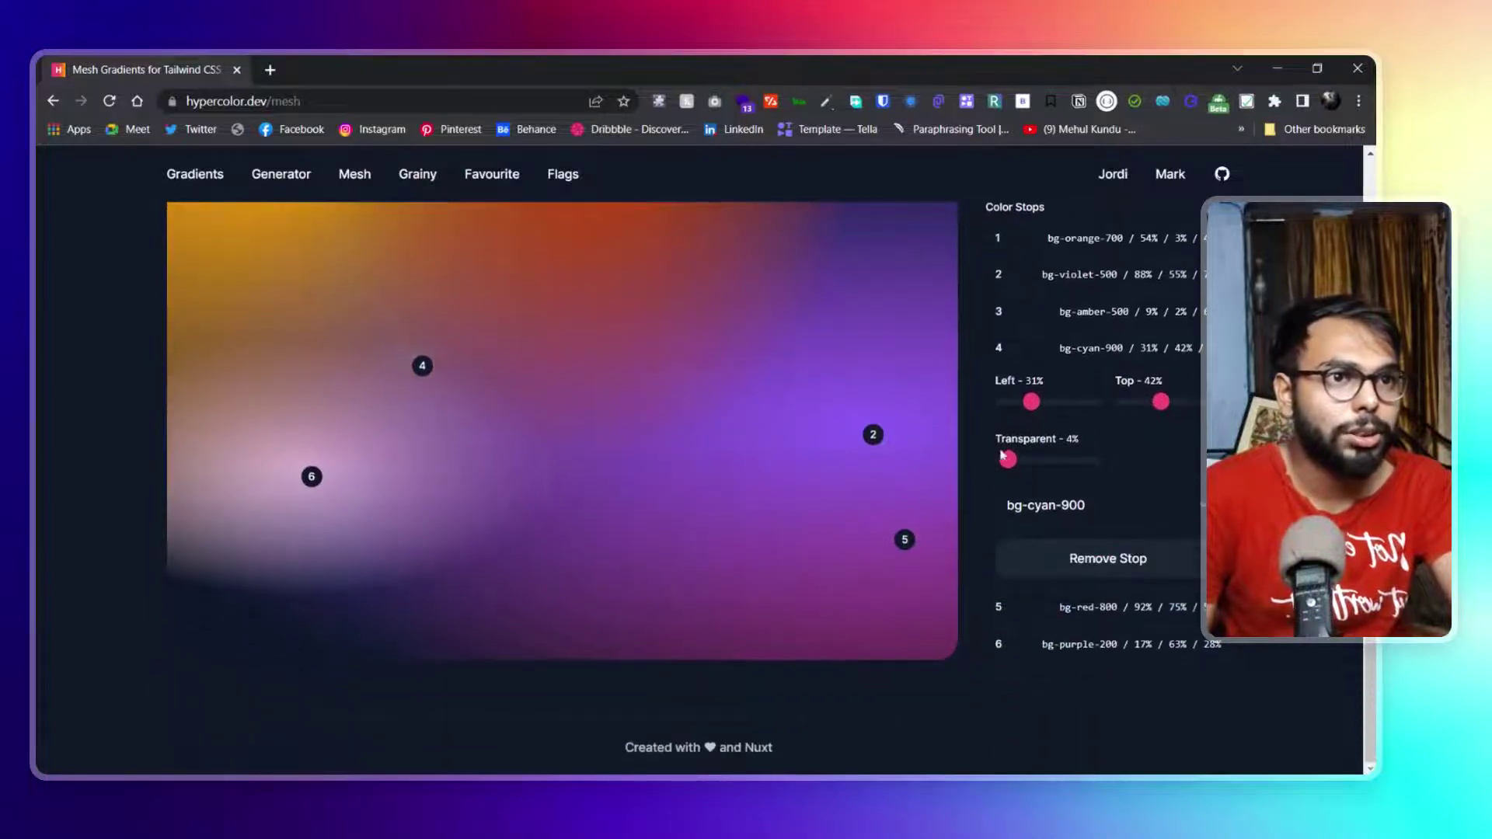
Step: Raise stop 4's transparency to 44% and recolour it bg-rose-500
{"action": "left_click_drag", "start_coordinate": [1007, 460], "coordinate": [1045, 463]}
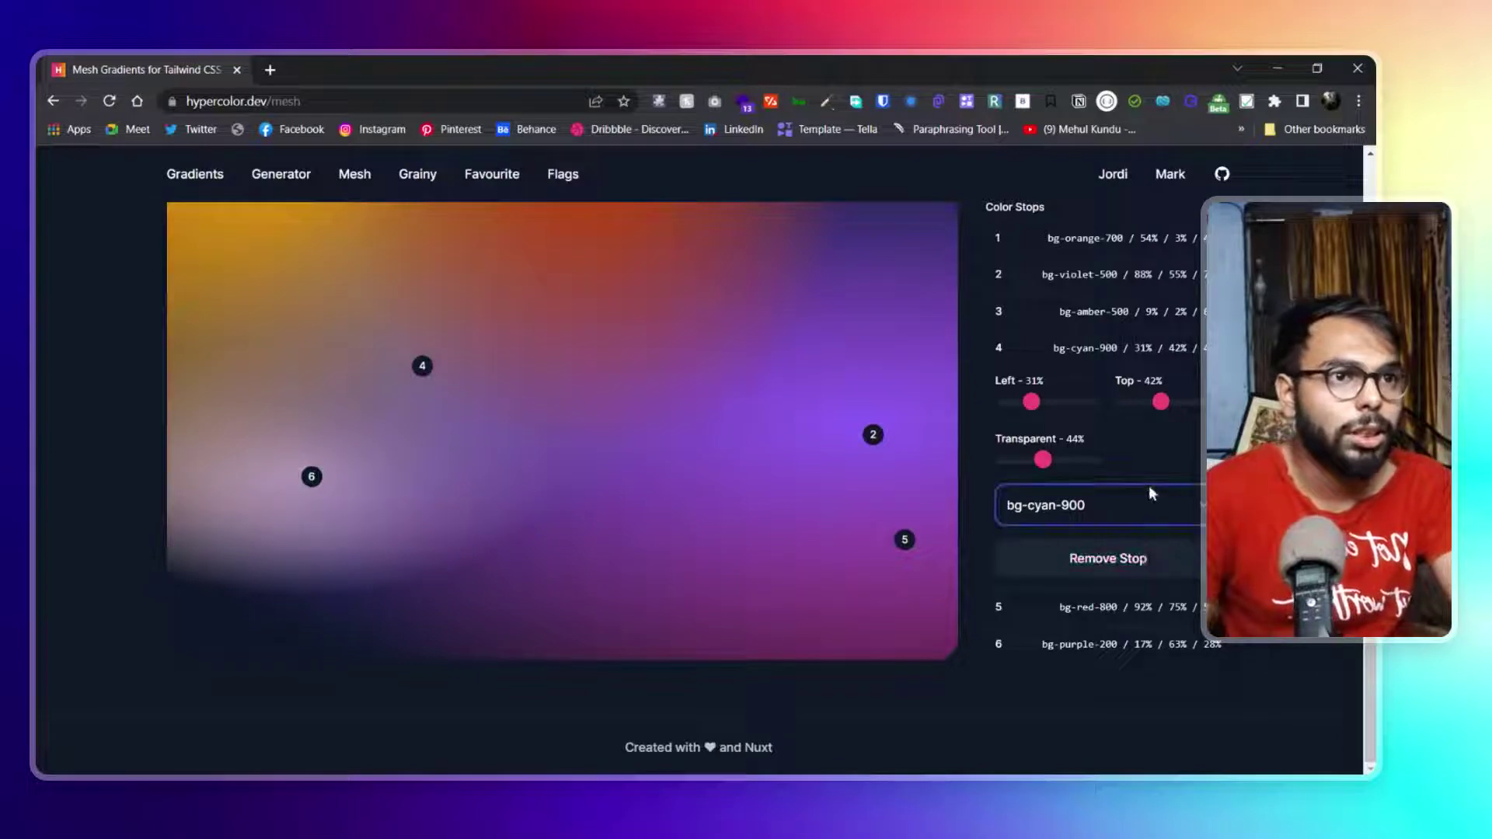
{"action": "scroll", "coordinate": [1149, 485], "scroll_direction": "up", "scroll_amount": 3}
{"action": "scroll", "coordinate": [1132, 699], "scroll_direction": "down", "scroll_amount": 2}
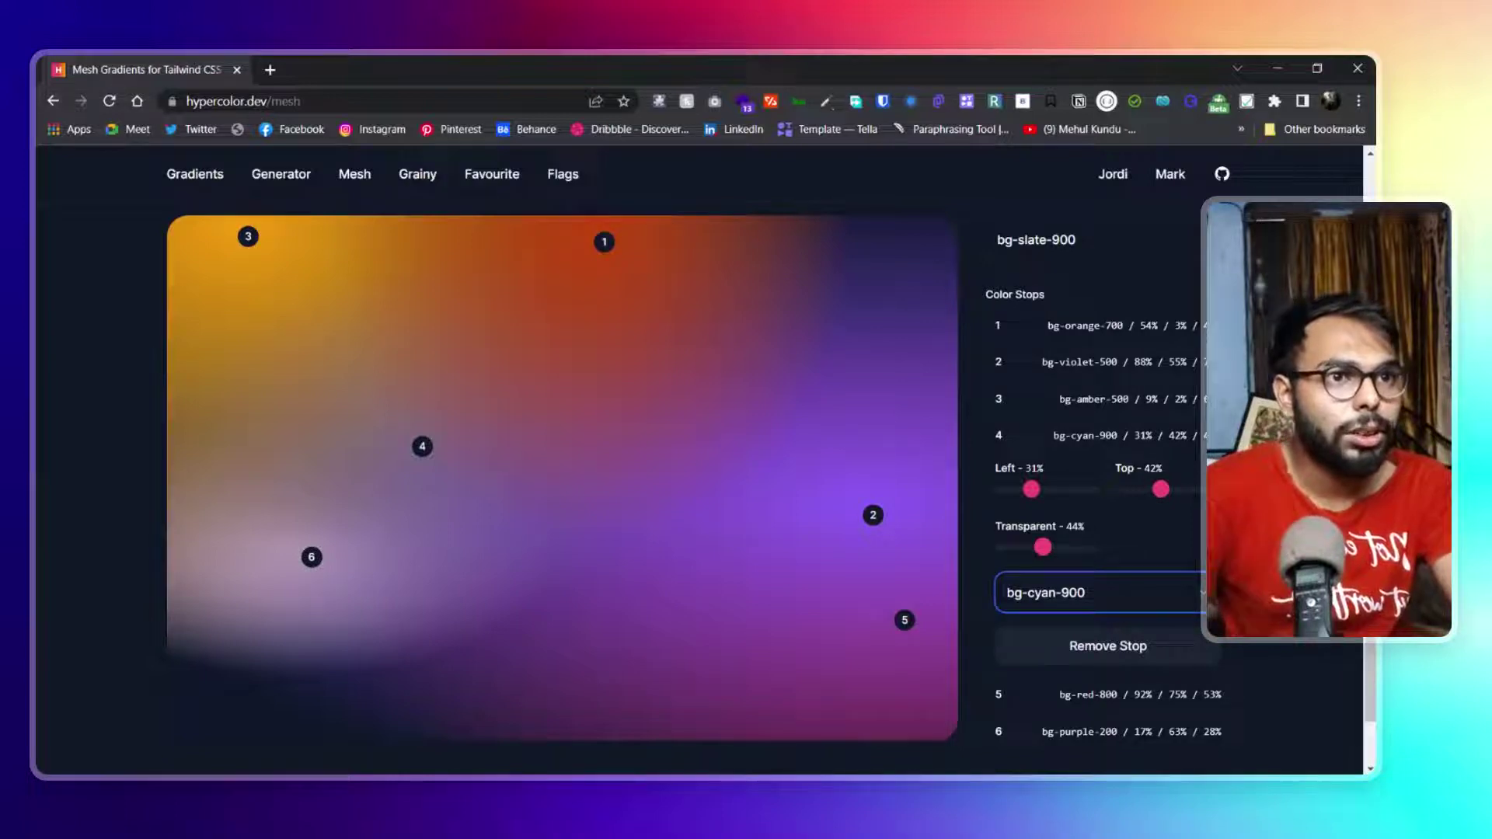
{"action": "key", "text": "Return"}
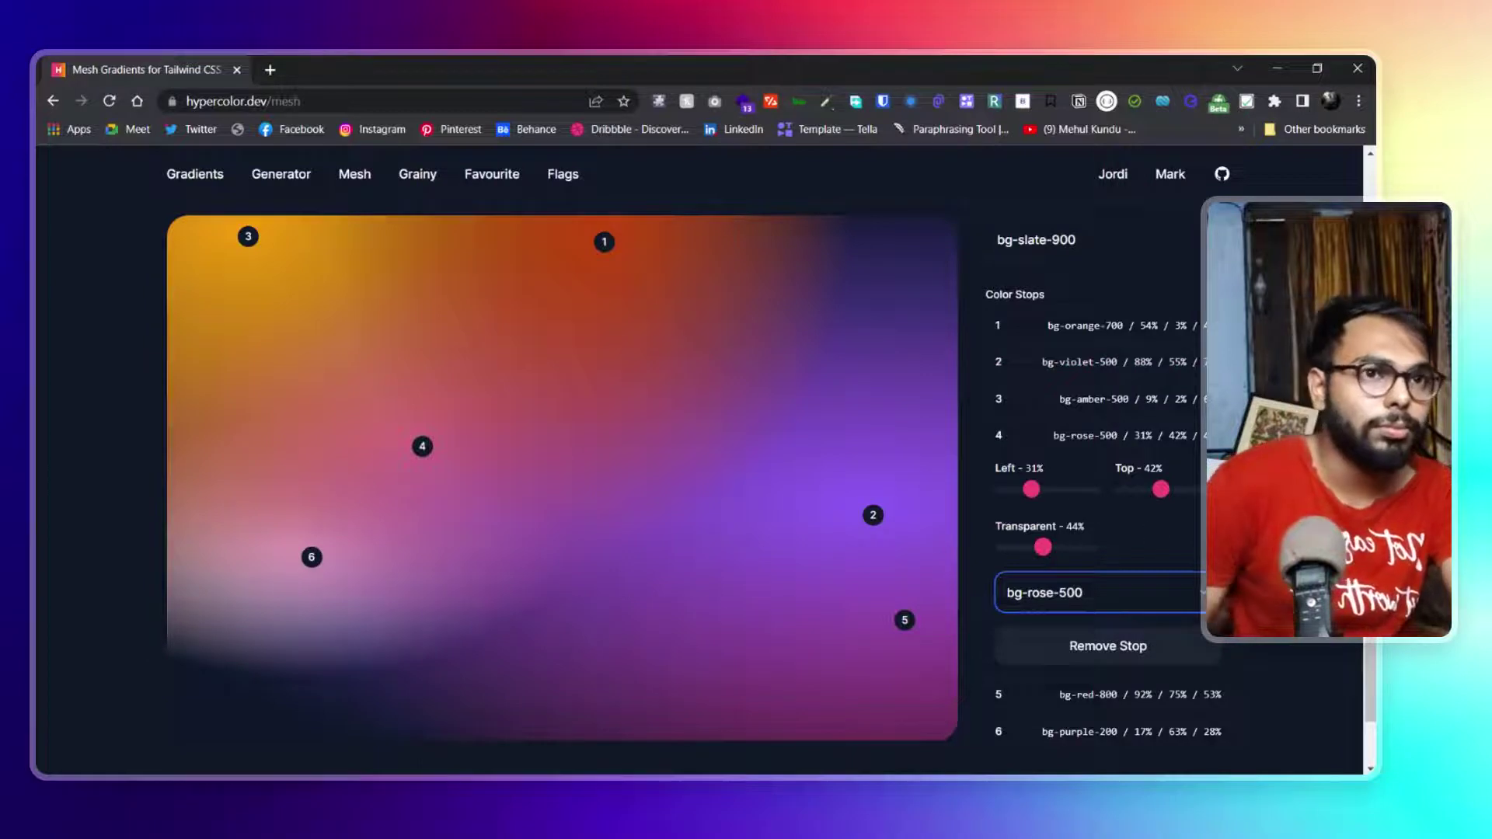
{"action": "scroll", "coordinate": [847, 558], "scroll_direction": "down", "scroll_amount": 2}
{"action": "scroll", "coordinate": [1103, 519], "scroll_direction": "up", "scroll_amount": 2}
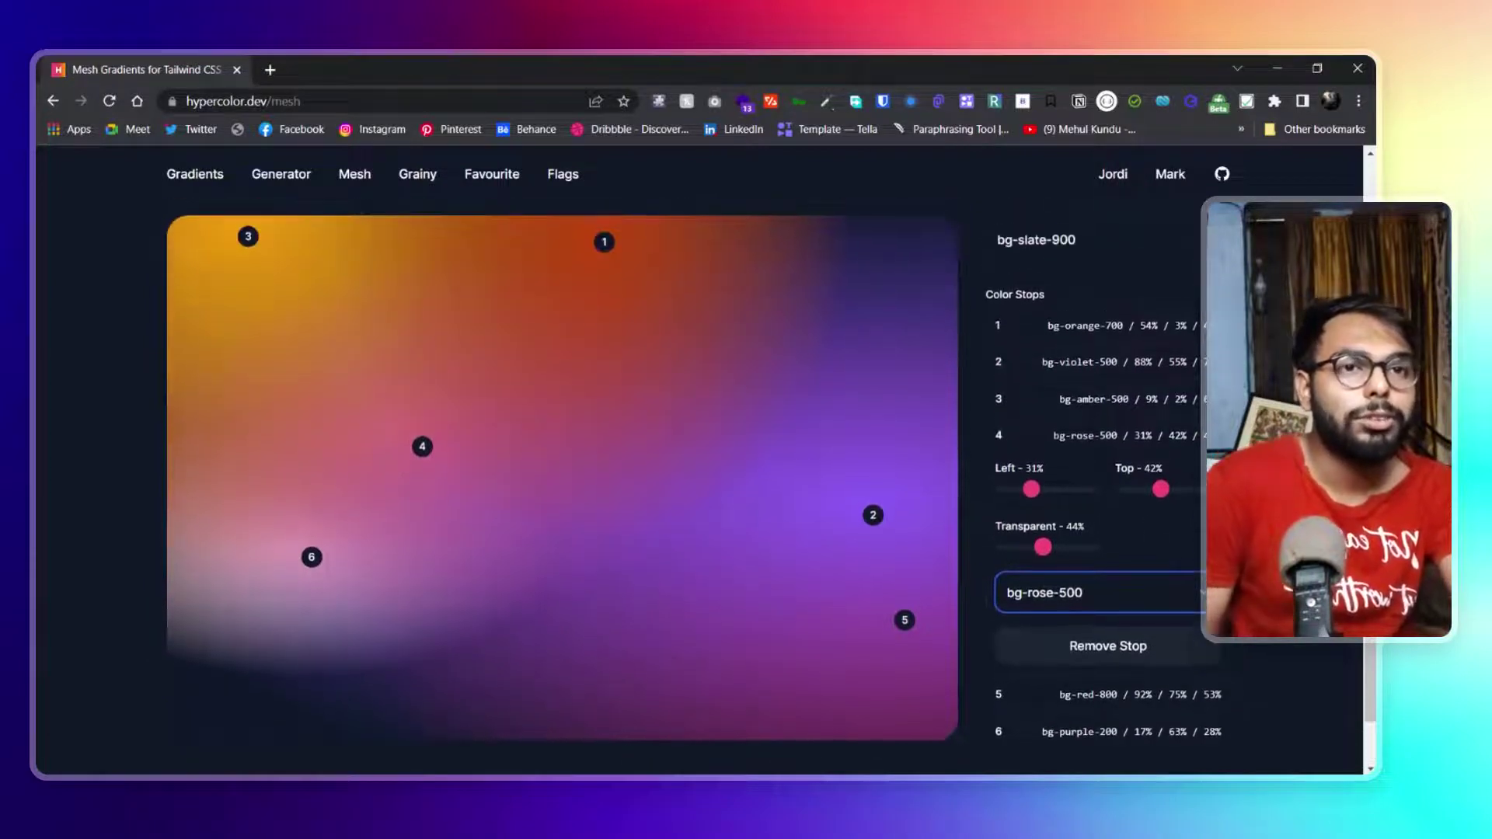
Step: Make stop 6 bg-purple-600 at 32% left, 68% top, 44% transparency
{"action": "left_click", "coordinate": [1090, 439]}
{"action": "left_click", "coordinate": [1080, 509]}
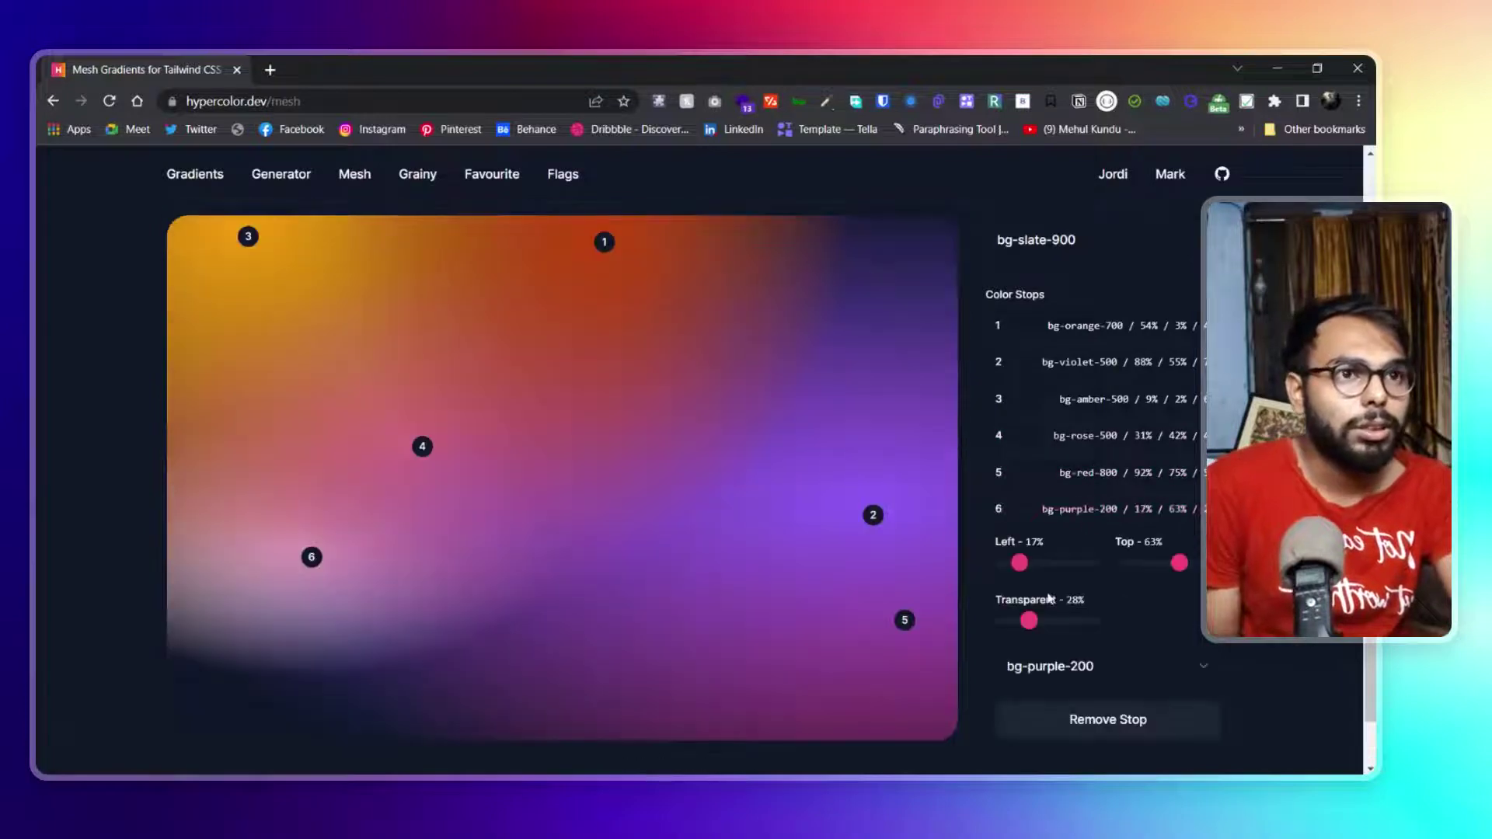
{"action": "left_click_drag", "start_coordinate": [1019, 563], "coordinate": [1033, 563]}
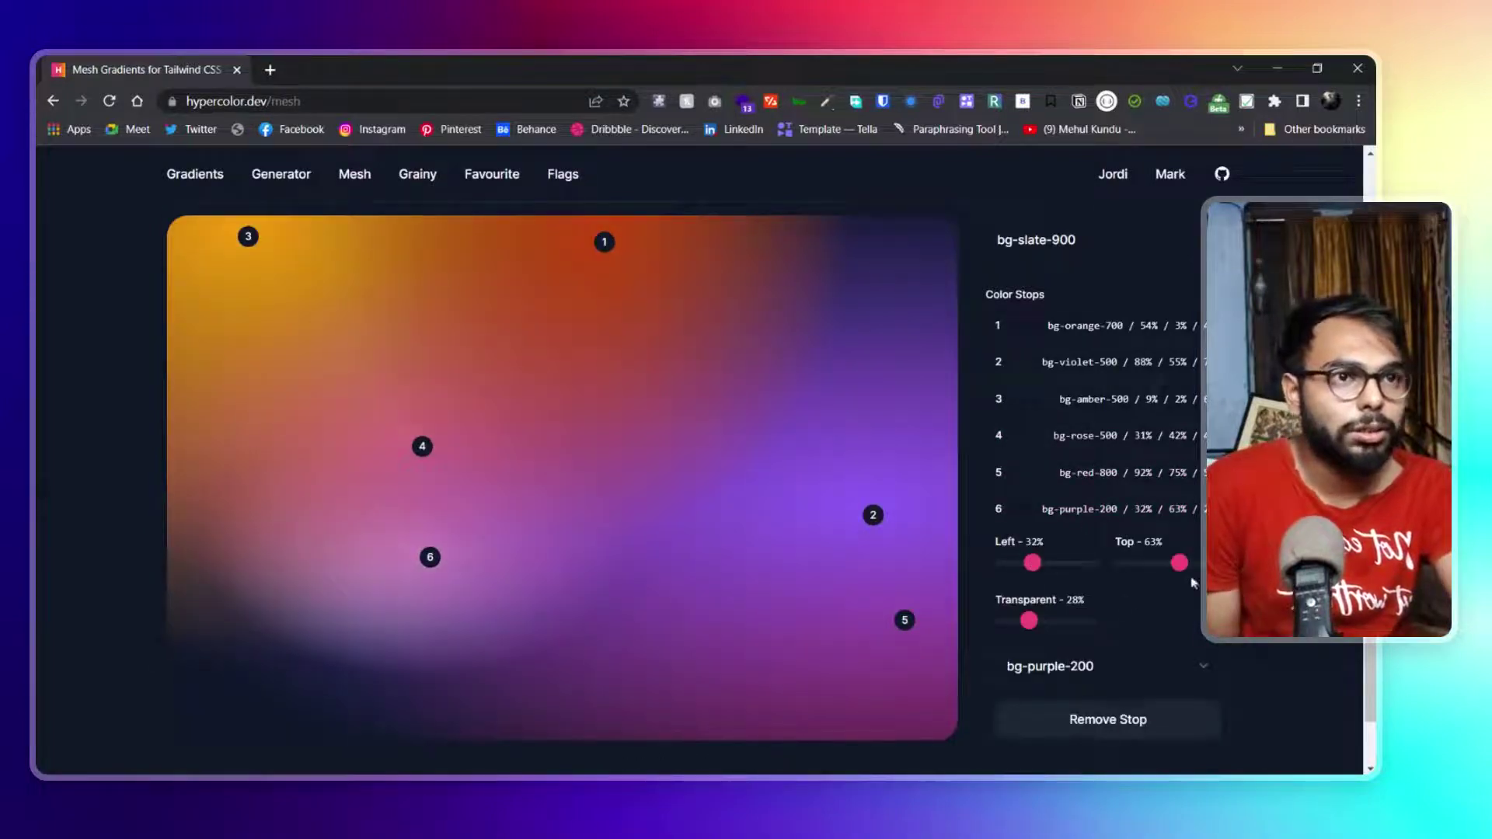
{"action": "left_click_drag", "start_coordinate": [1178, 565], "coordinate": [1184, 564]}
{"action": "mouse_move", "coordinate": [1027, 621]}
{"action": "left_mouse_down"}
{"action": "mouse_move", "coordinate": [1053, 622]}
{"action": "mouse_move", "coordinate": [1010, 624]}
{"action": "mouse_move", "coordinate": [1043, 620]}
{"action": "left_mouse_up"}
{"action": "scroll", "coordinate": [1125, 594], "scroll_direction": "down", "scroll_amount": 2}
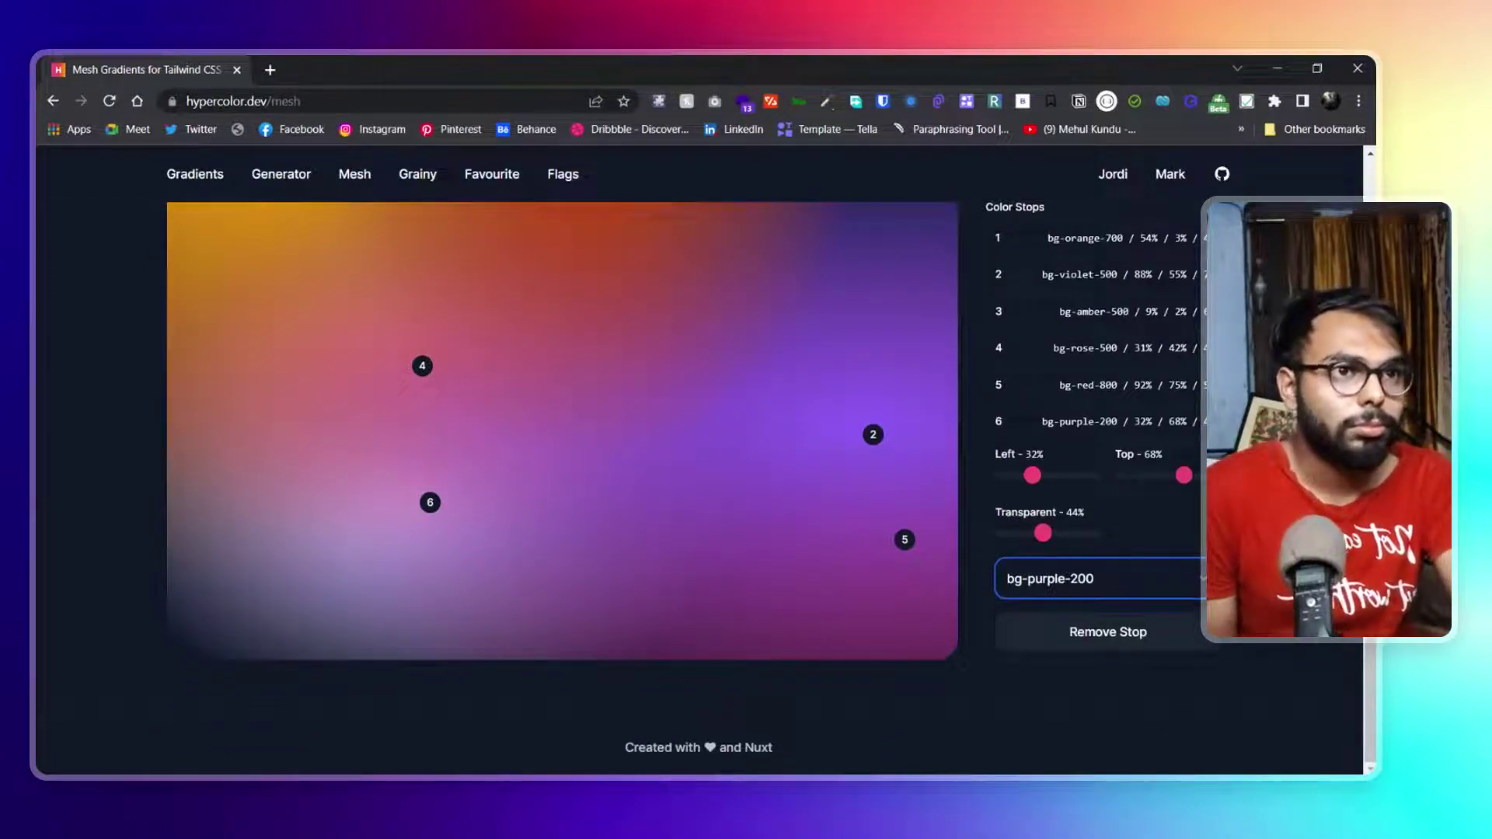
{"action": "key", "text": "Down"}
{"action": "key", "text": "Down"}
{"action": "key", "text": "Down"}
{"action": "key", "text": "Down"}
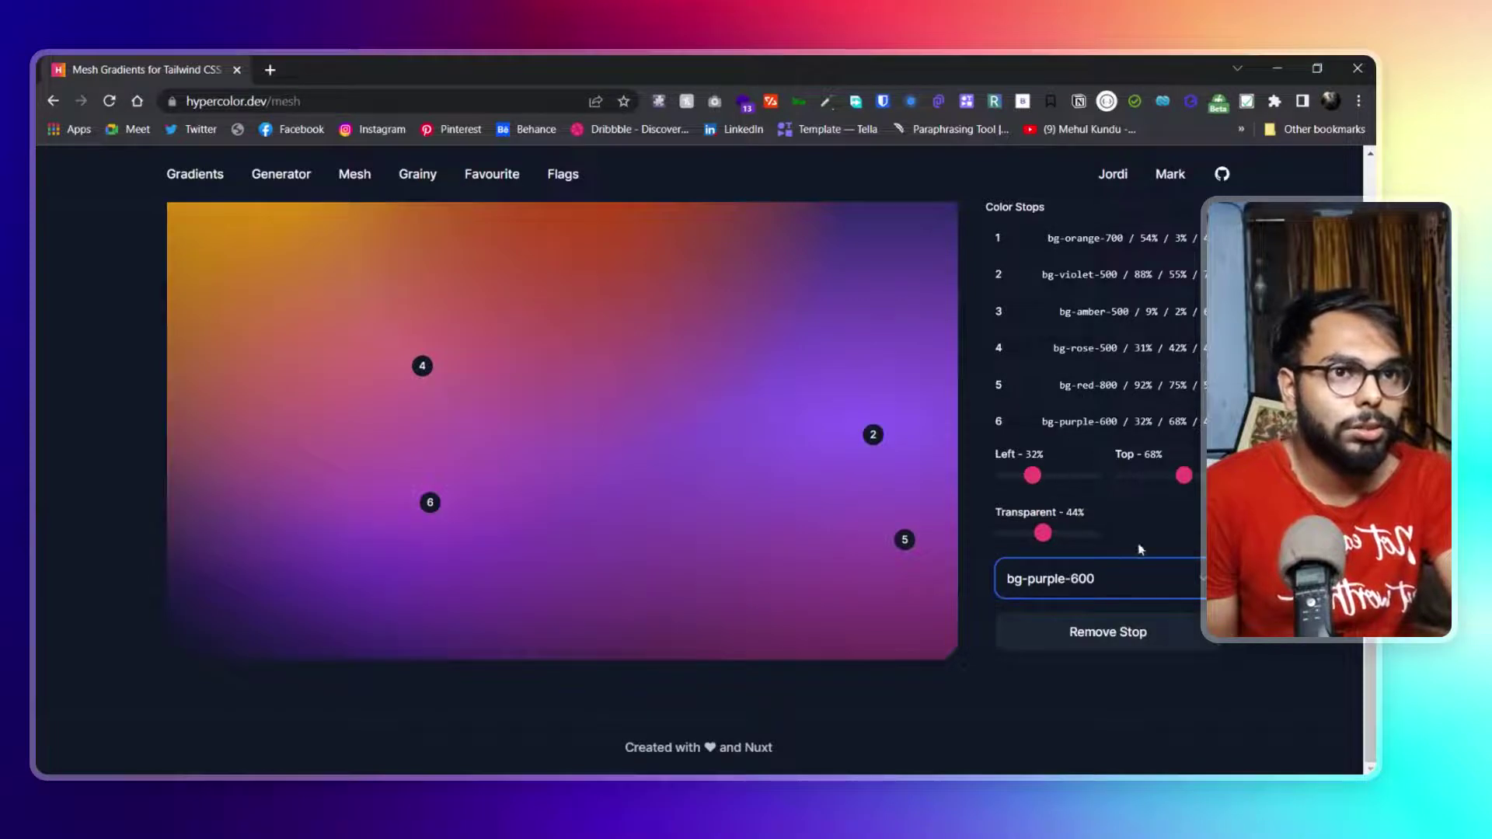
{"action": "scroll", "coordinate": [1218, 639], "scroll_direction": "up", "scroll_amount": 2}
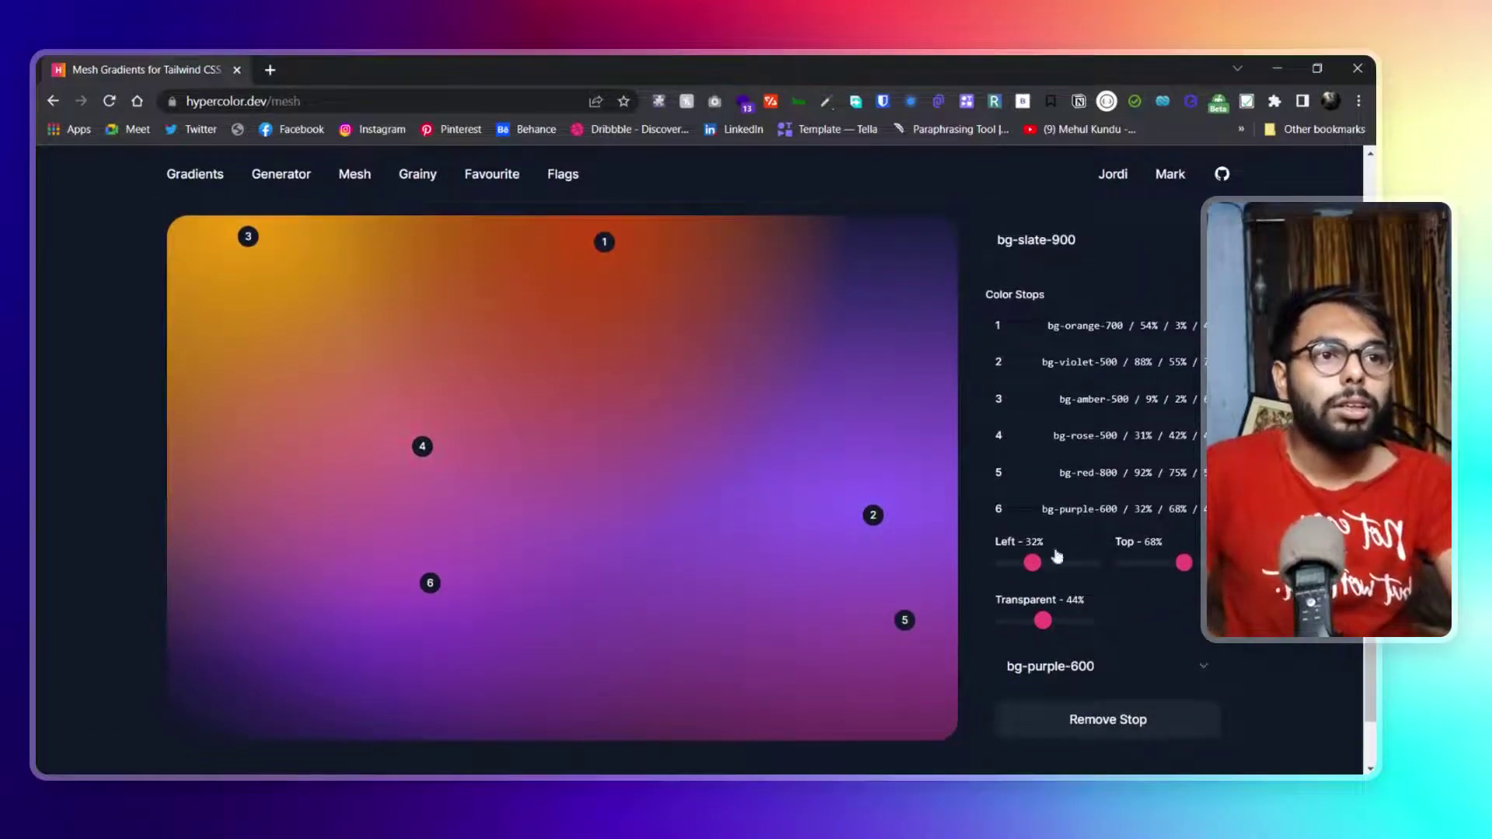
{"action": "left_click", "coordinate": [1042, 510]}
{"action": "scroll", "coordinate": [762, 558], "scroll_direction": "up", "scroll_amount": 4}
{"action": "scroll", "coordinate": [762, 560], "scroll_direction": "down", "scroll_amount": 2}
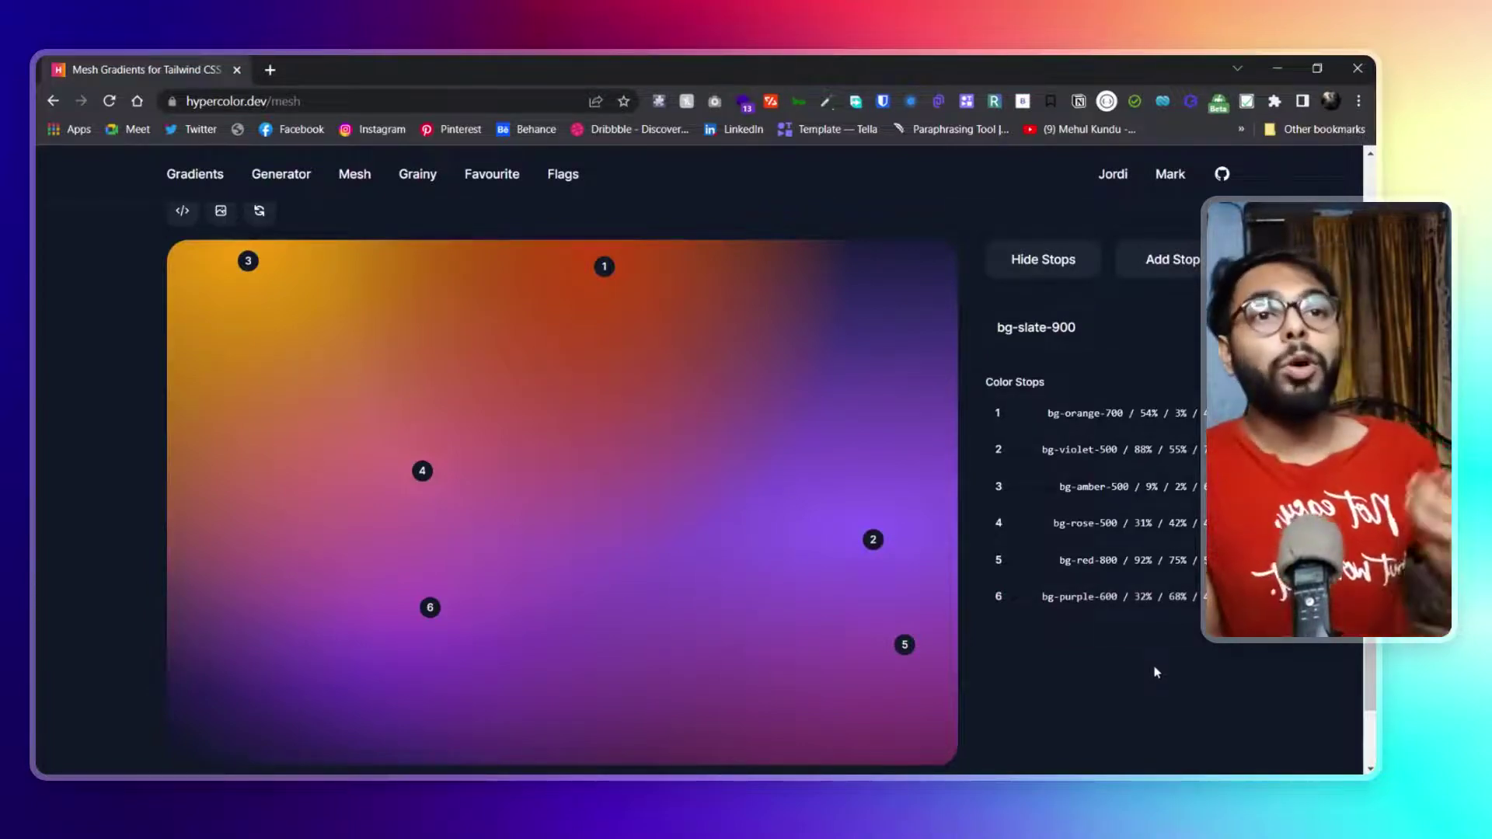
{"action": "left_click", "coordinate": [1171, 262]}
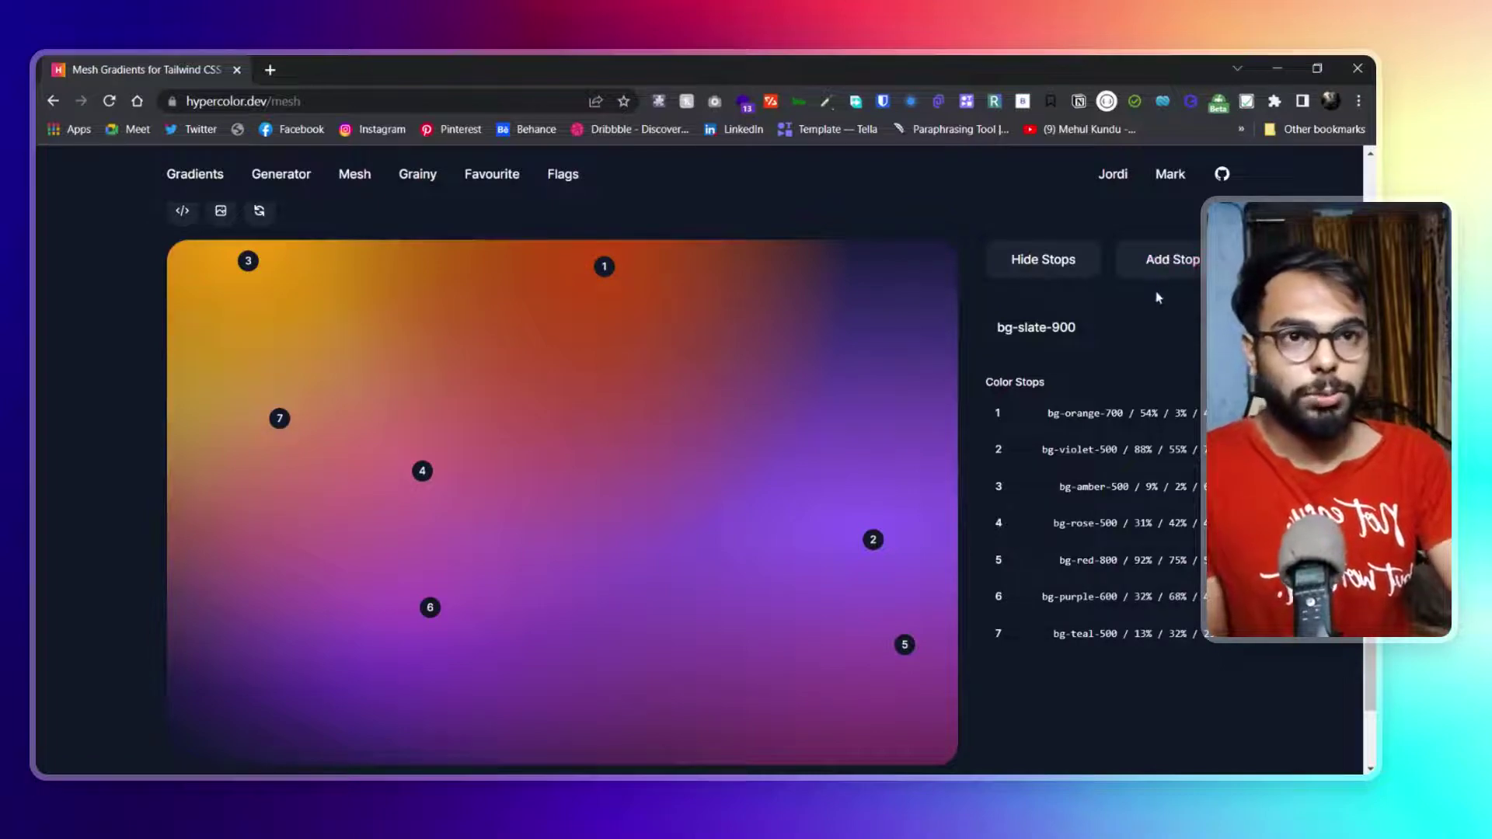
{"action": "left_click", "coordinate": [1052, 645]}
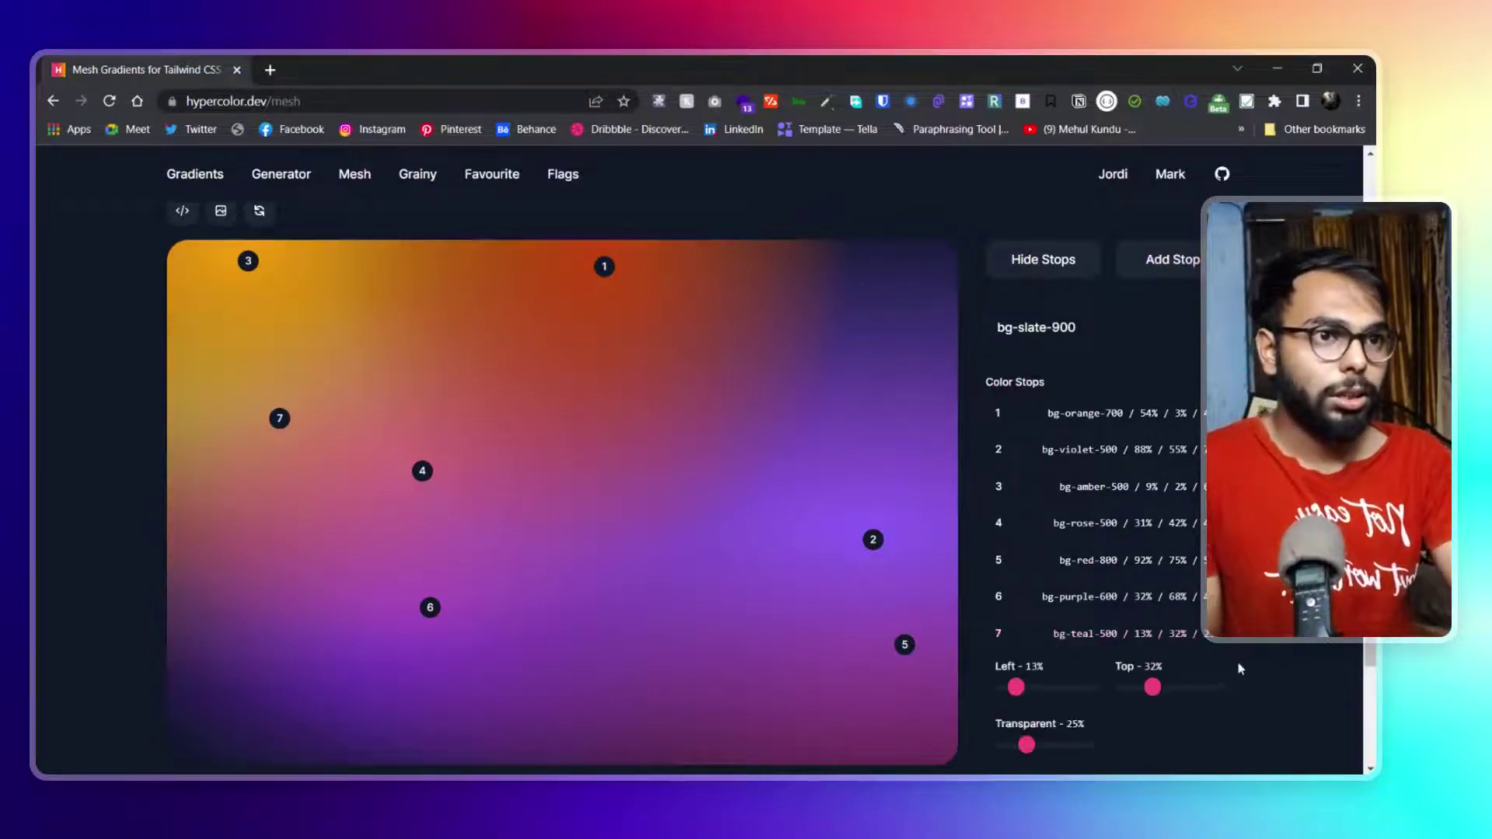
{"action": "scroll", "coordinate": [1057, 642], "scroll_direction": "down", "scroll_amount": 1}
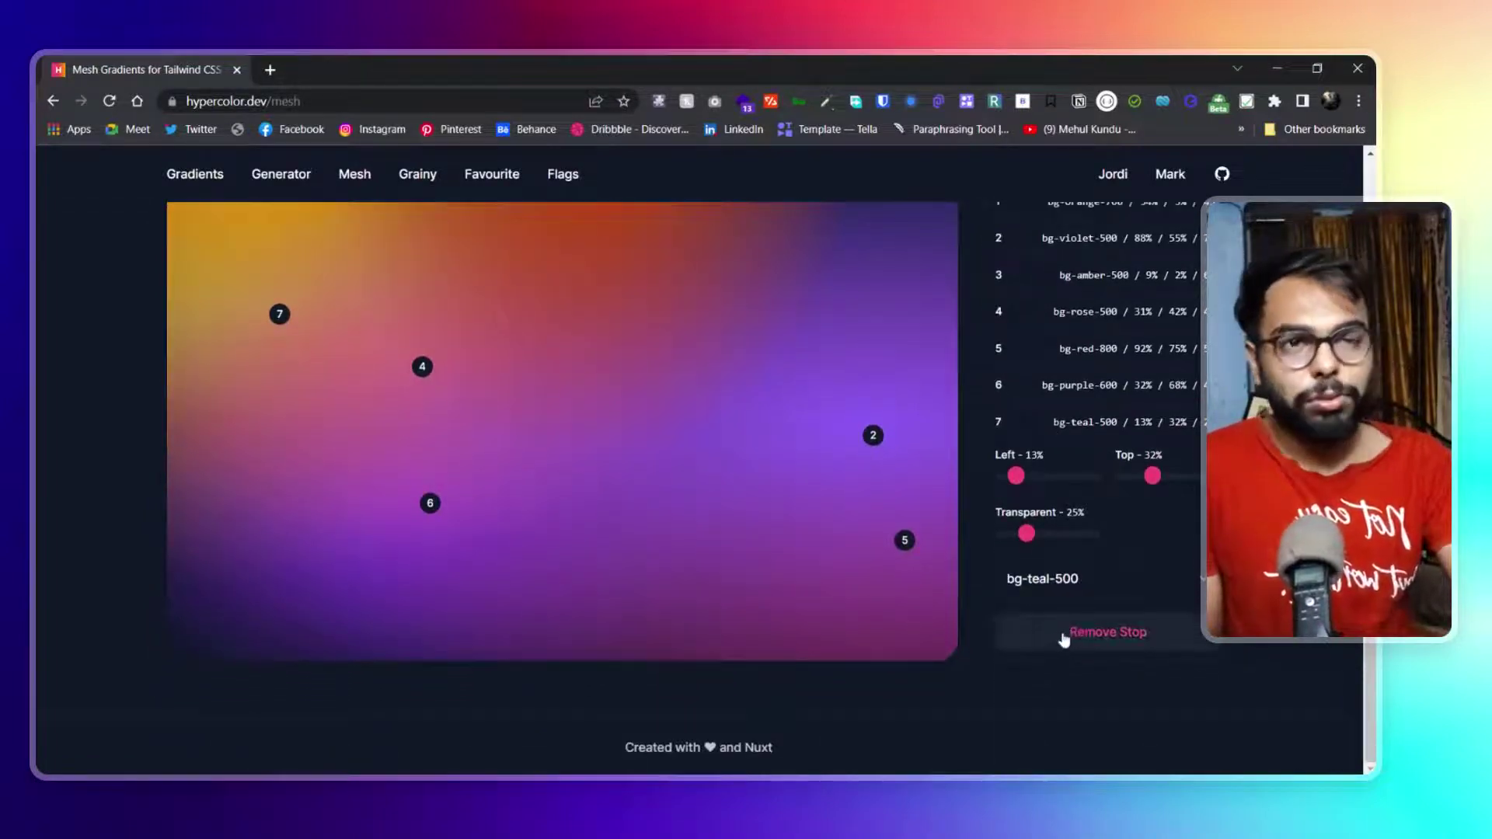
{"action": "left_click", "coordinate": [1064, 639]}
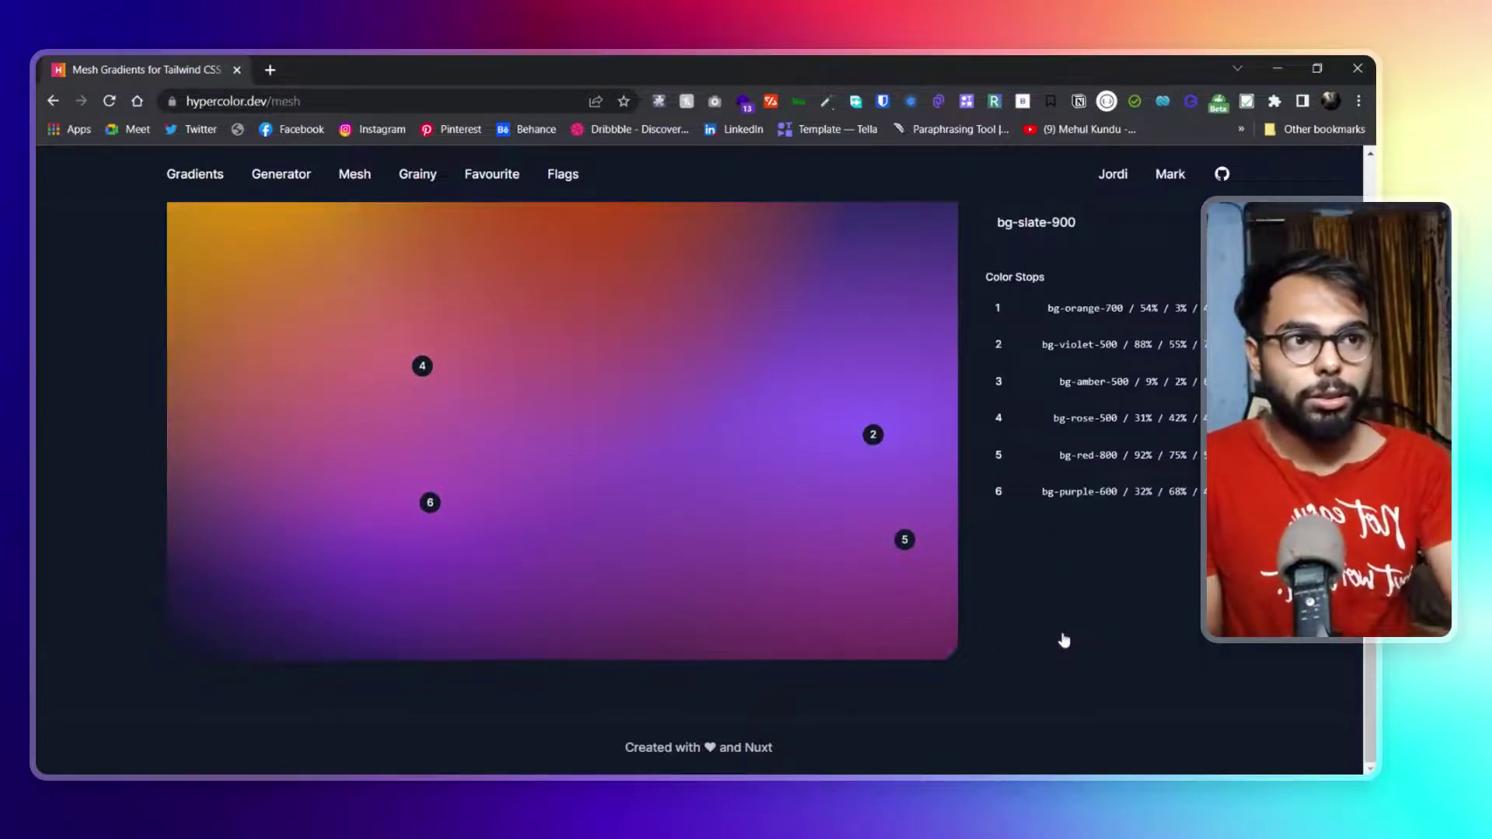
{"action": "scroll", "coordinate": [1073, 613], "scroll_direction": "up", "scroll_amount": 5}
{"action": "scroll", "coordinate": [1065, 613], "scroll_direction": "down", "scroll_amount": 3}
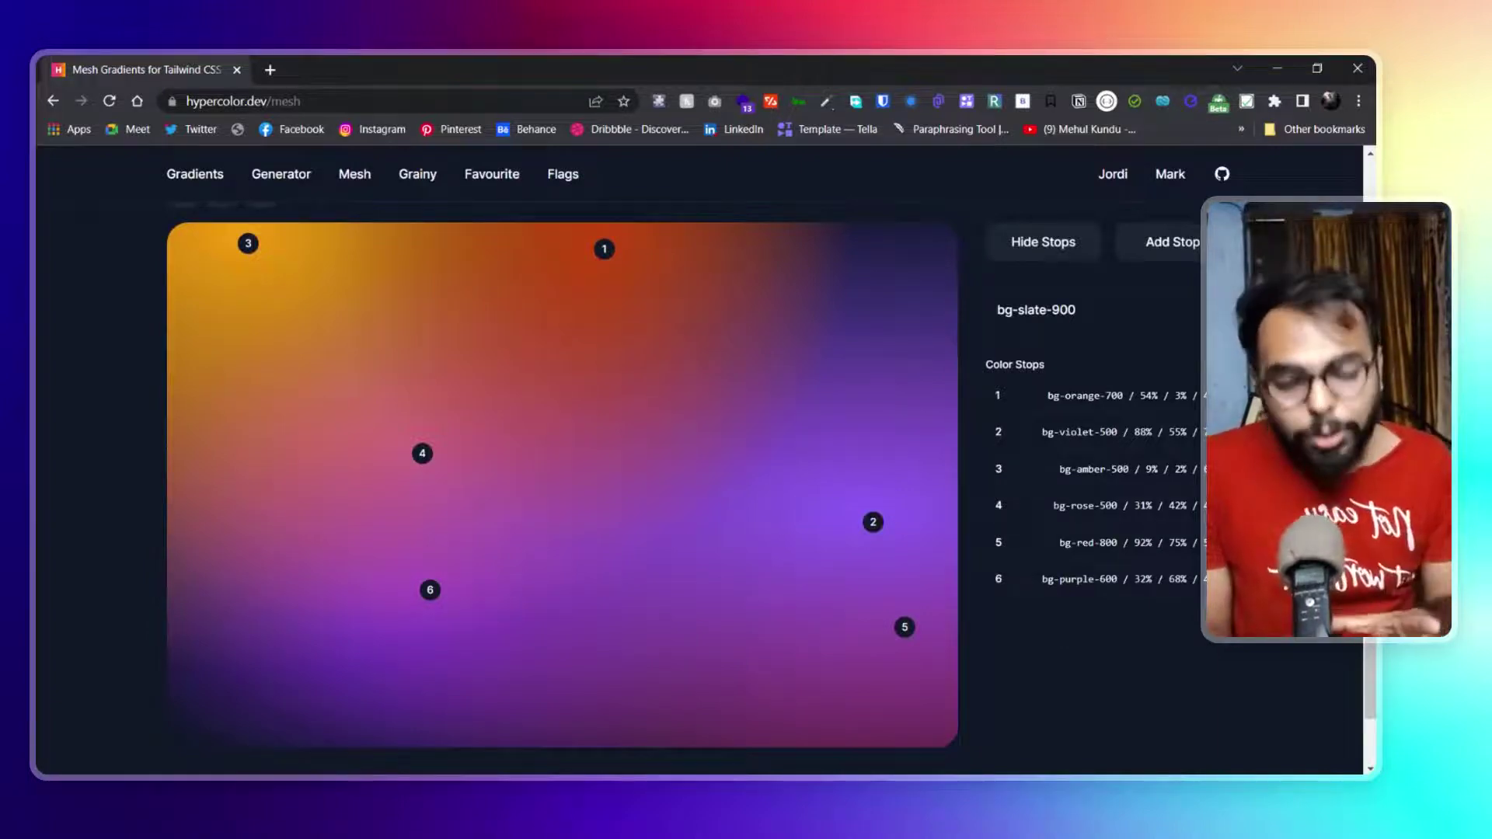
Step: Copy the gradient's CSS code and download the image as Hypercolor Gradient.jfif
{"action": "scroll", "coordinate": [390, 189], "scroll_direction": "up", "scroll_amount": 4}
{"action": "left_click", "coordinate": [182, 455]}
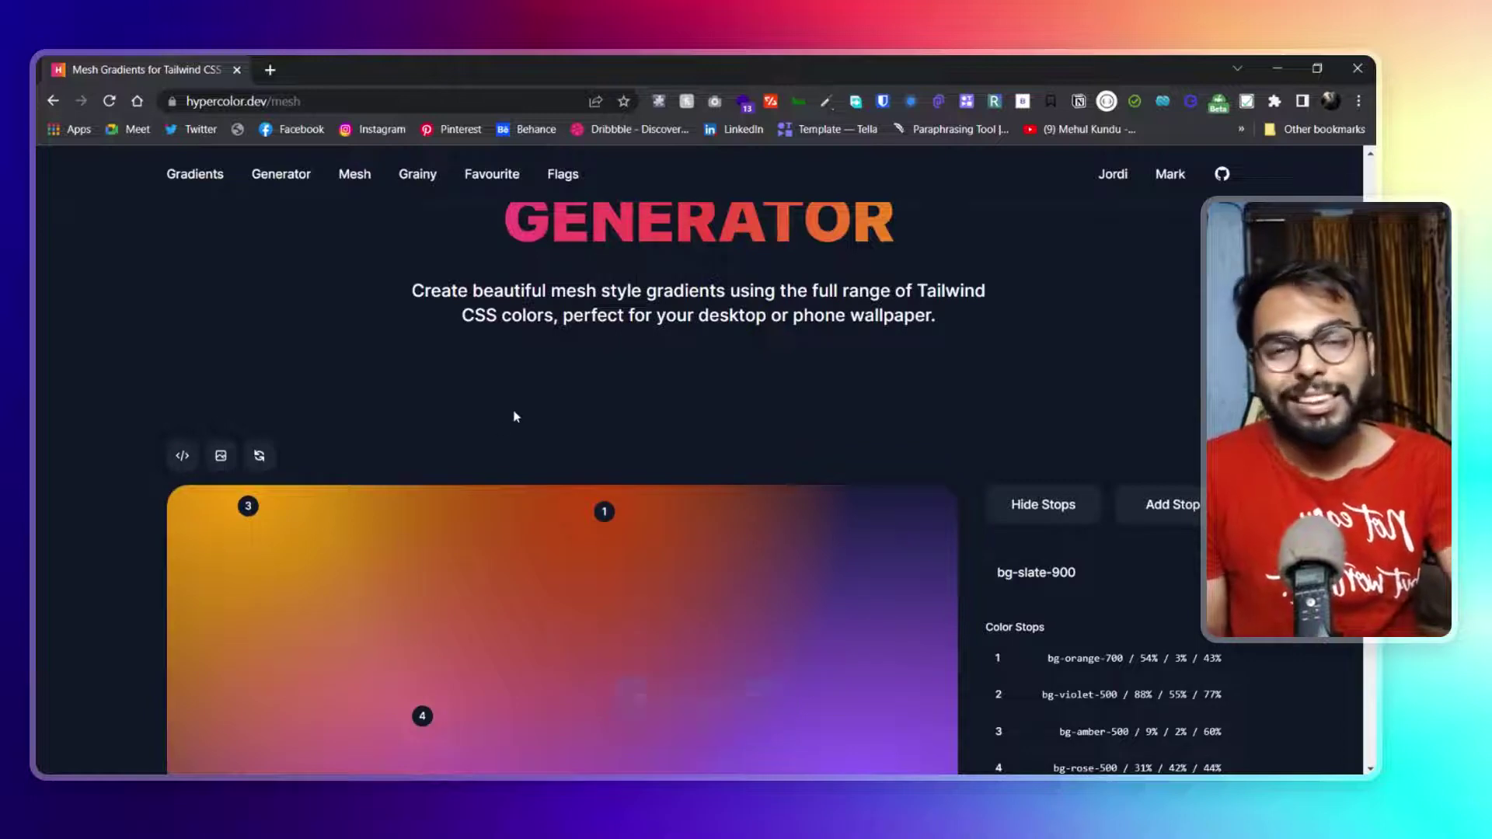
{"action": "scroll", "coordinate": [406, 370], "scroll_direction": "down", "scroll_amount": 3}
{"action": "left_click", "coordinate": [220, 281]}
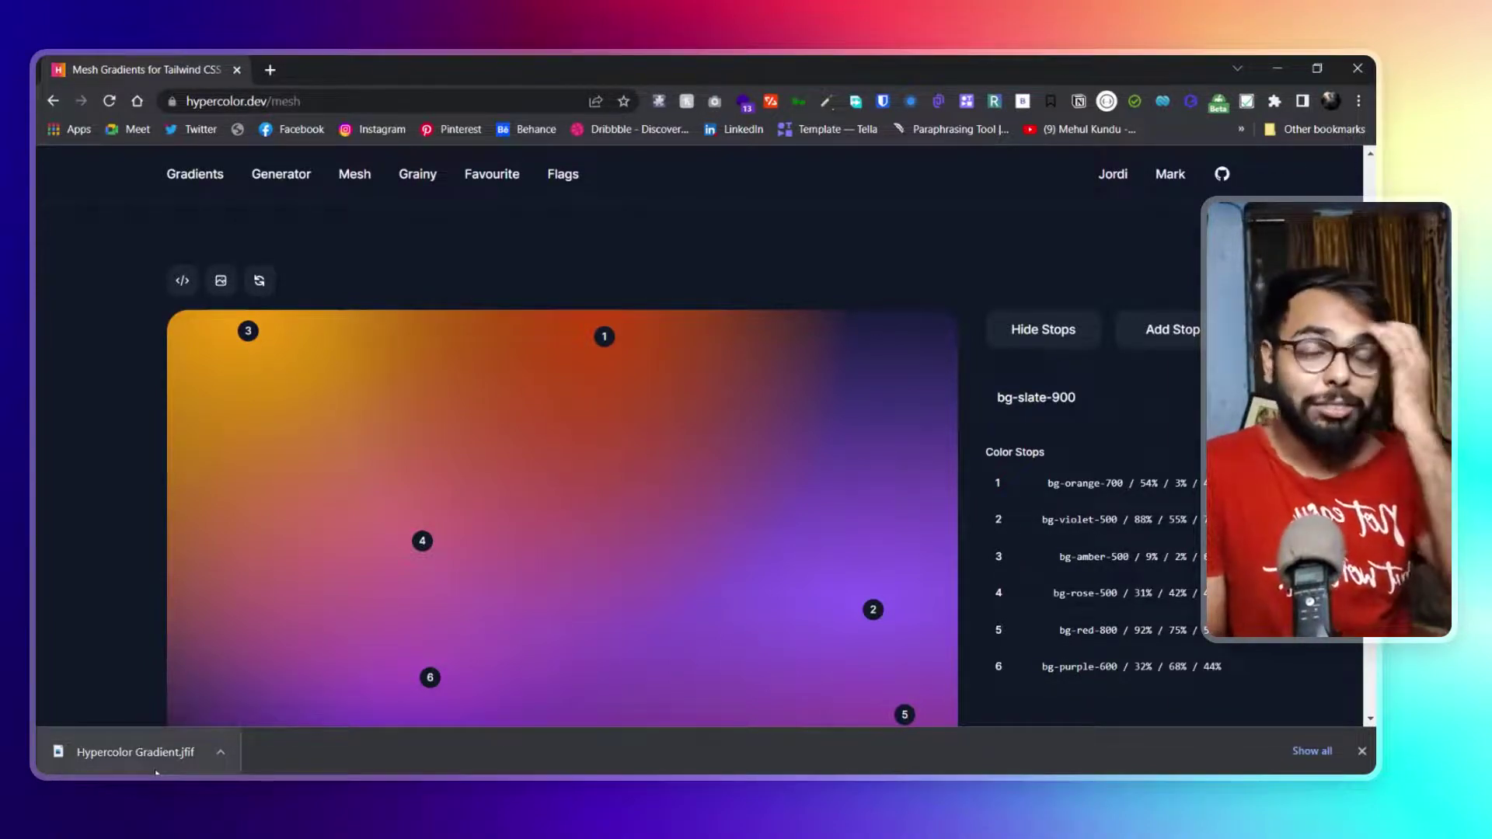
{"action": "left_click", "coordinate": [1362, 752]}
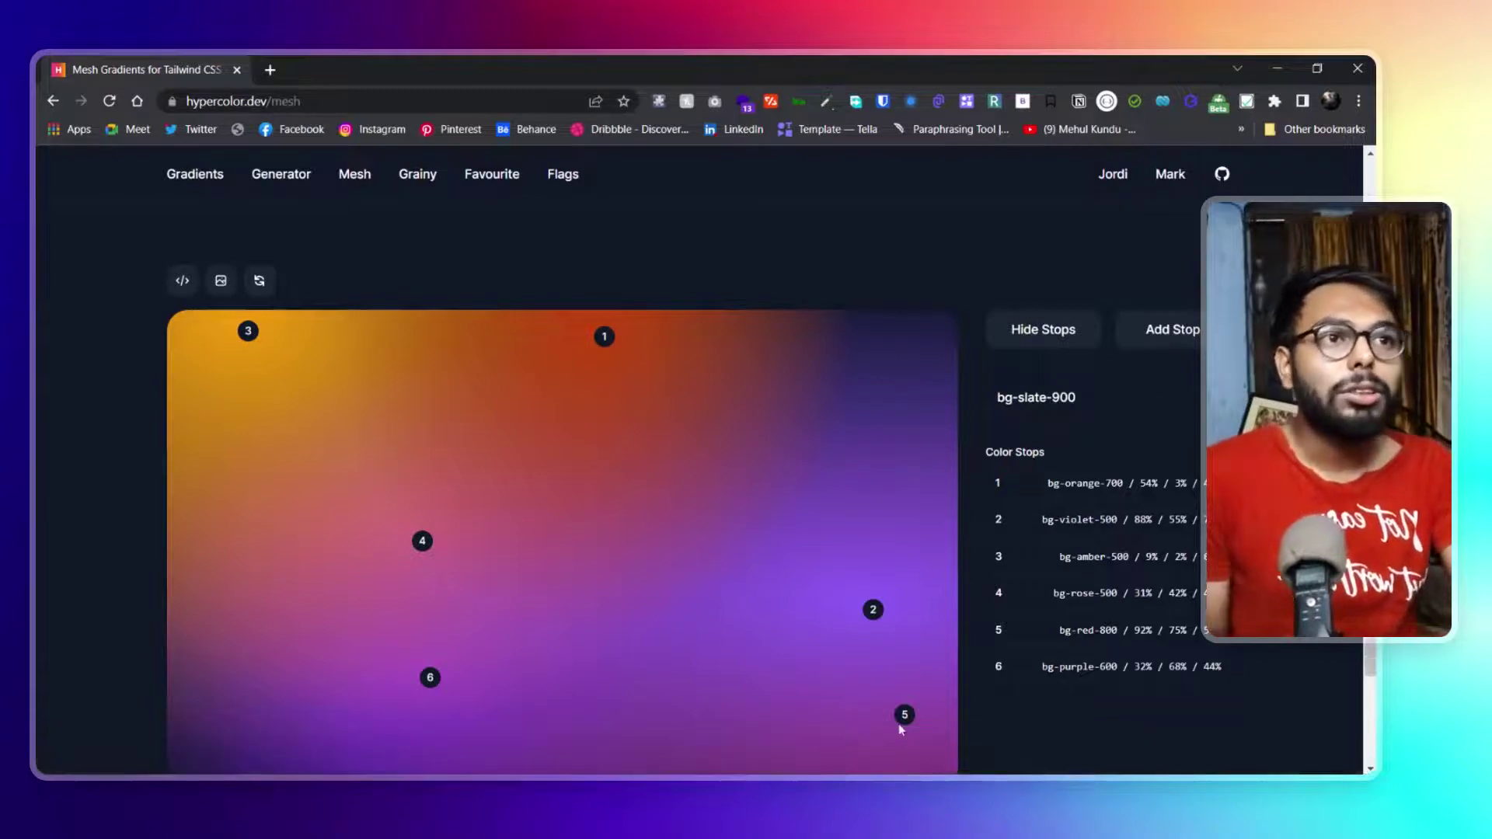
{"action": "scroll", "coordinate": [614, 536], "scroll_direction": "down", "scroll_amount": 3}
{"action": "scroll", "coordinate": [621, 553], "scroll_direction": "up", "scroll_amount": 3}
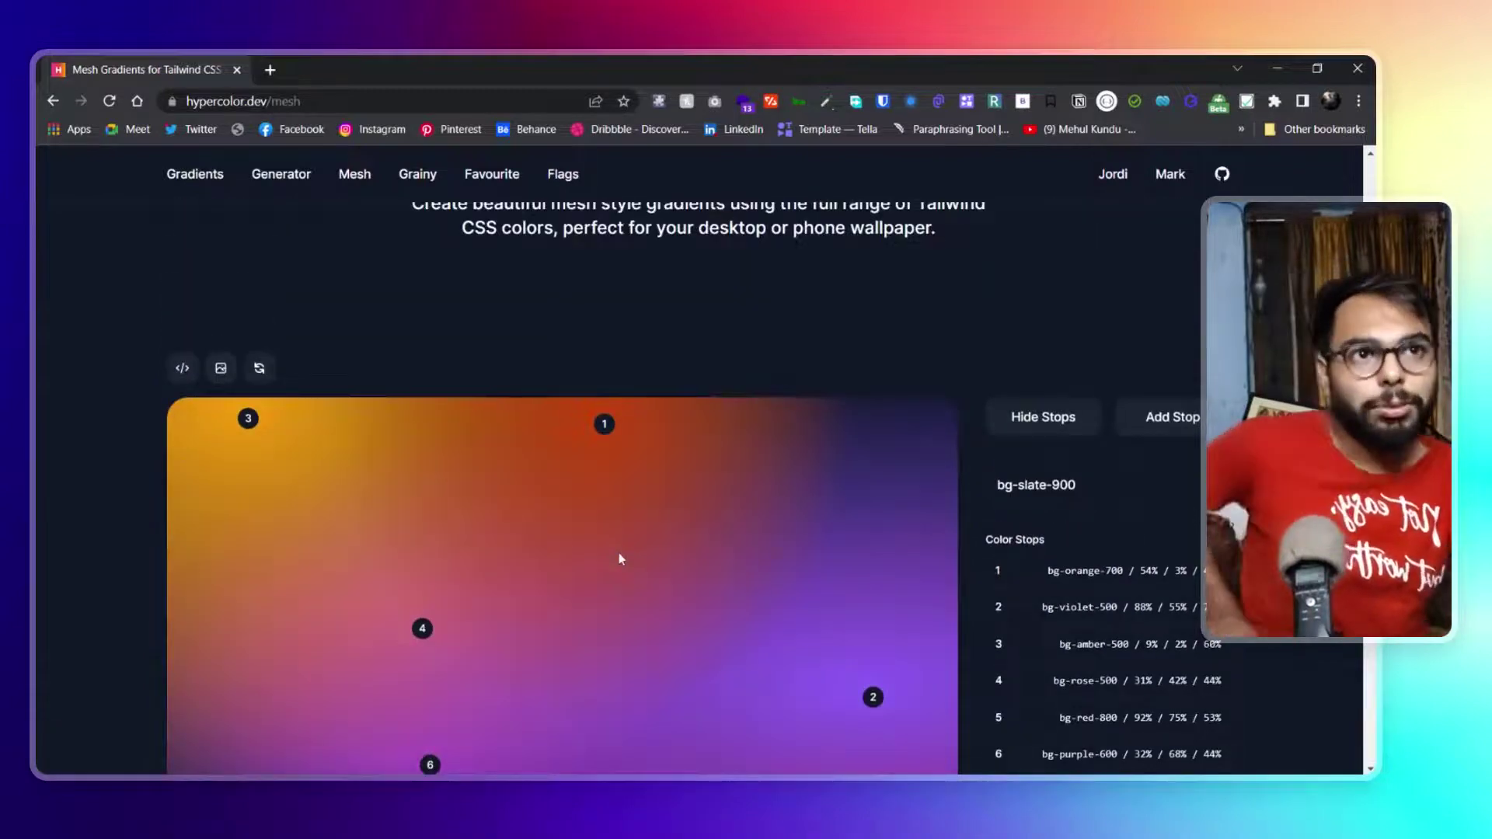
{"action": "scroll", "coordinate": [619, 556], "scroll_direction": "up", "scroll_amount": 3}
{"action": "scroll", "coordinate": [662, 528], "scroll_direction": "down", "scroll_amount": 2}
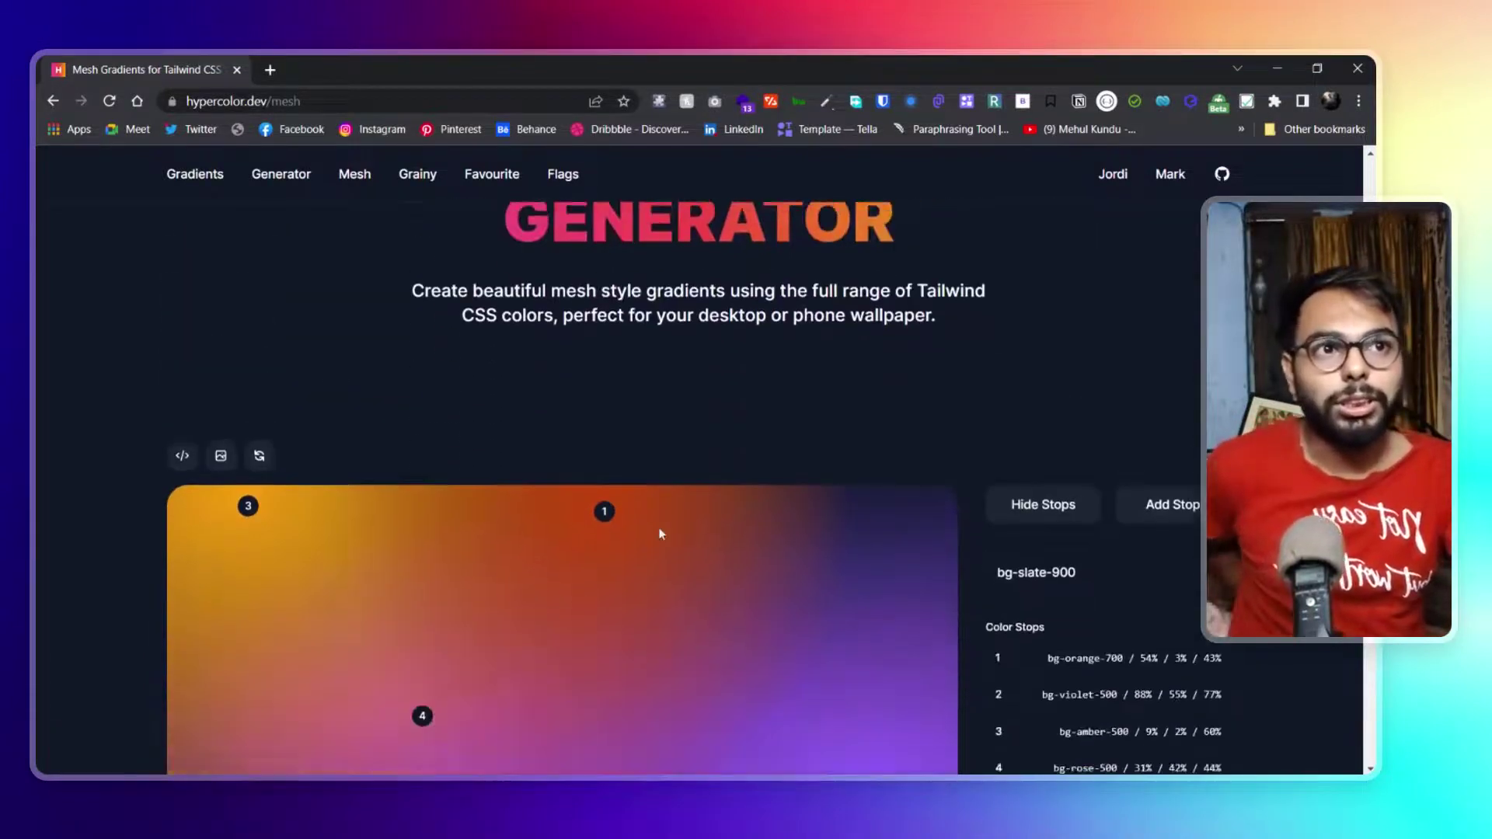
{"action": "scroll", "coordinate": [661, 535], "scroll_direction": "down", "scroll_amount": 3}
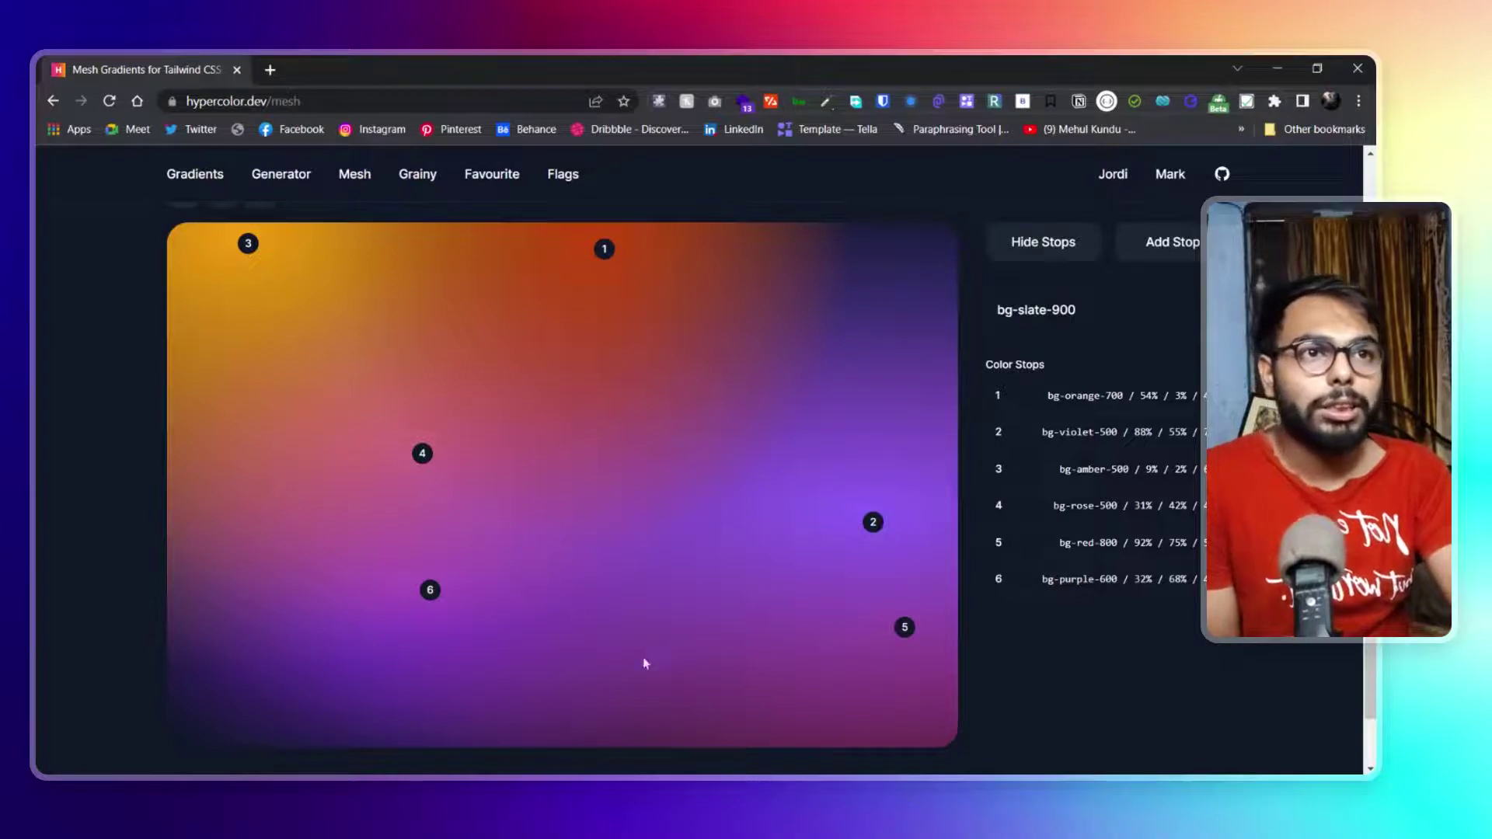
{"action": "scroll", "coordinate": [1006, 513], "scroll_direction": "up", "scroll_amount": 1}
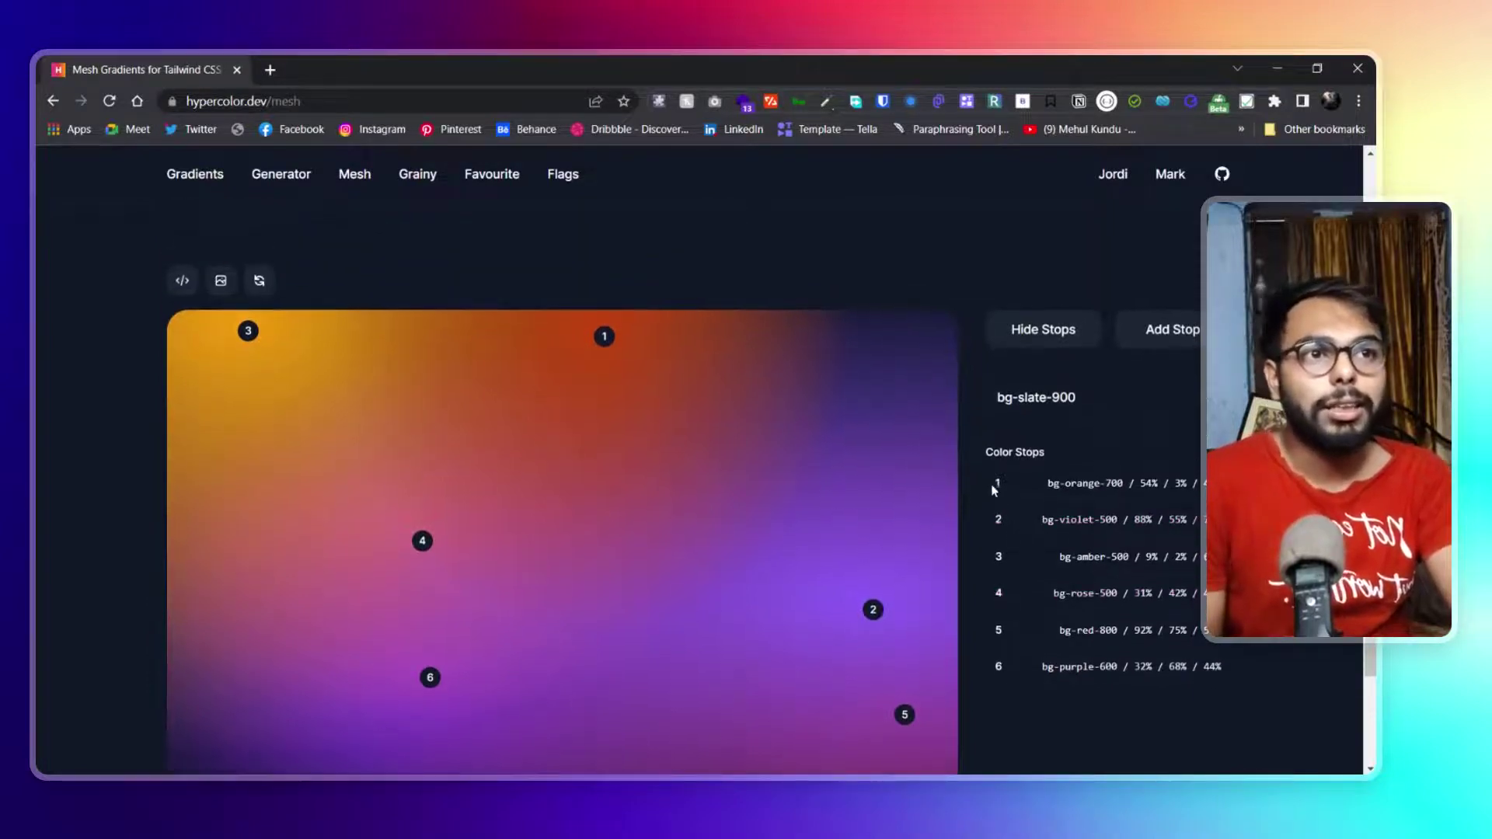
Step: Move stop 1 (bg-orange-700) left from 54% to 49%, keeping top at 3%
{"action": "left_click", "coordinate": [1010, 496]}
{"action": "mouse_move", "coordinate": [1055, 538]}
{"action": "left_mouse_down"}
{"action": "mouse_move", "coordinate": [1034, 537]}
{"action": "mouse_move", "coordinate": [1047, 546]}
{"action": "left_mouse_up"}
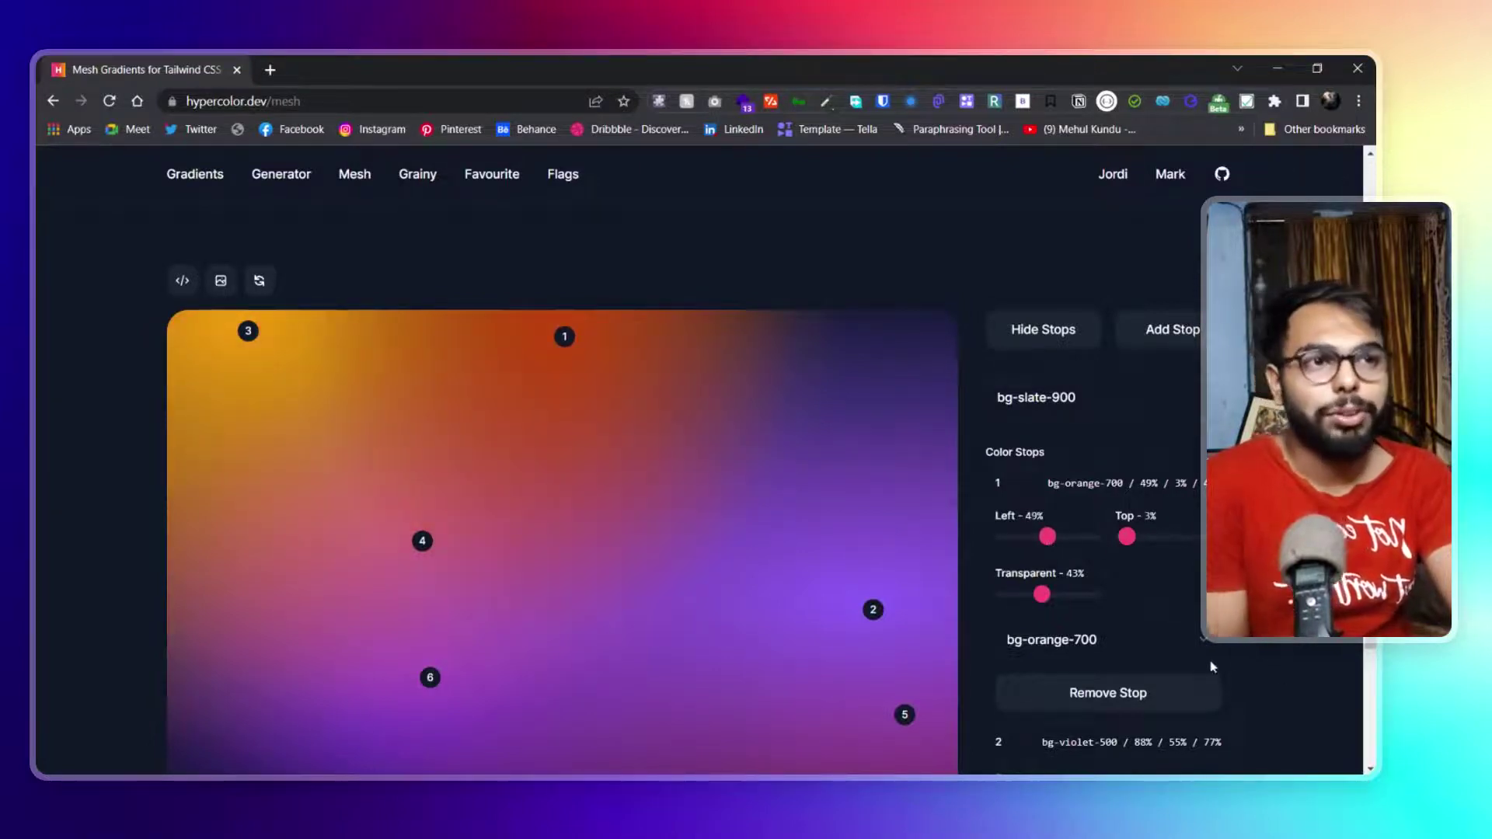
{"action": "left_click", "coordinate": [1073, 485]}
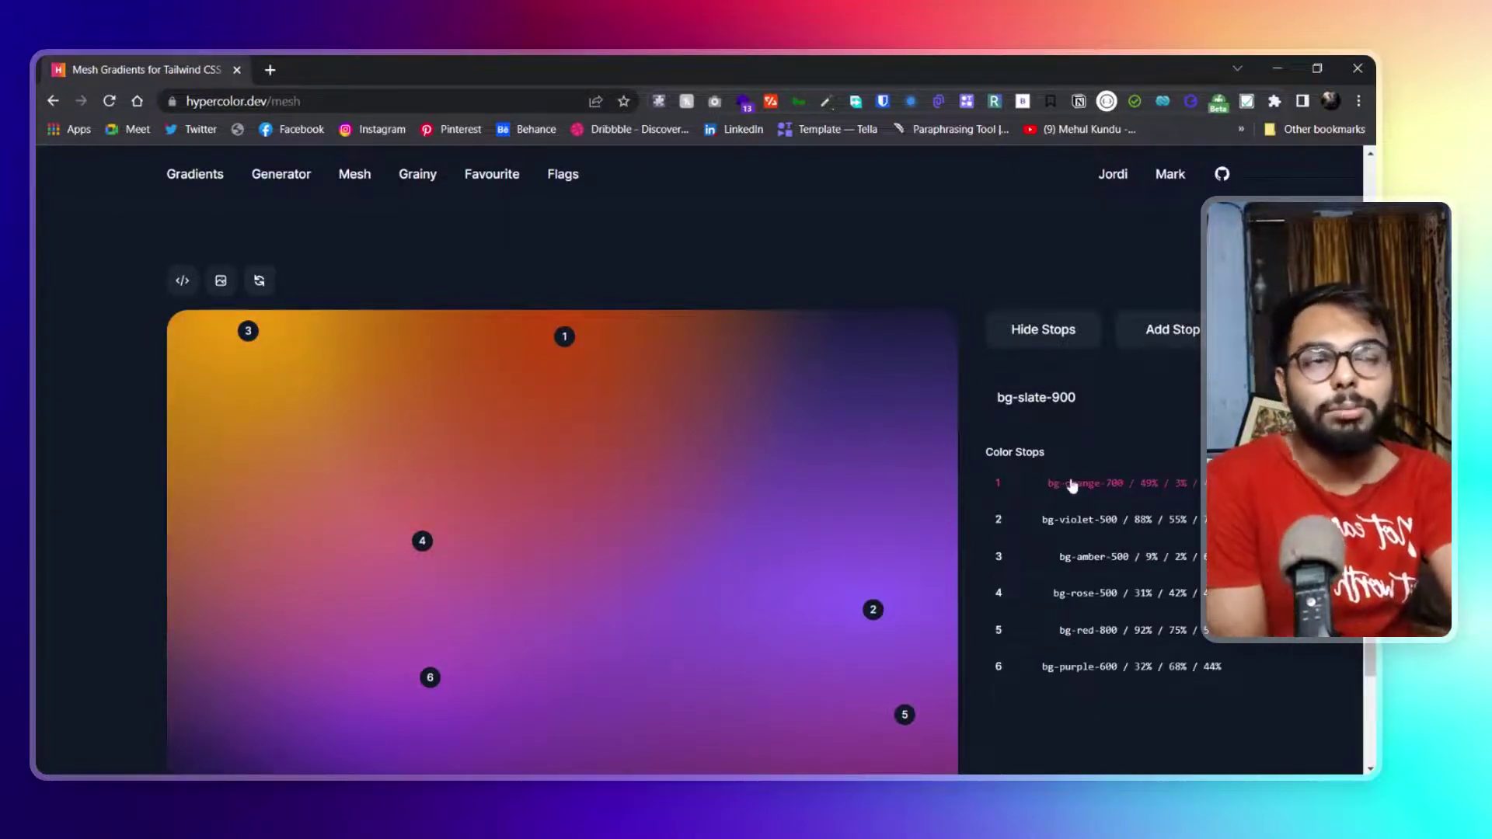
{"action": "scroll", "coordinate": [1117, 498], "scroll_direction": "down", "scroll_amount": 1}
{"action": "scroll", "coordinate": [1115, 498], "scroll_direction": "up", "scroll_amount": 2}
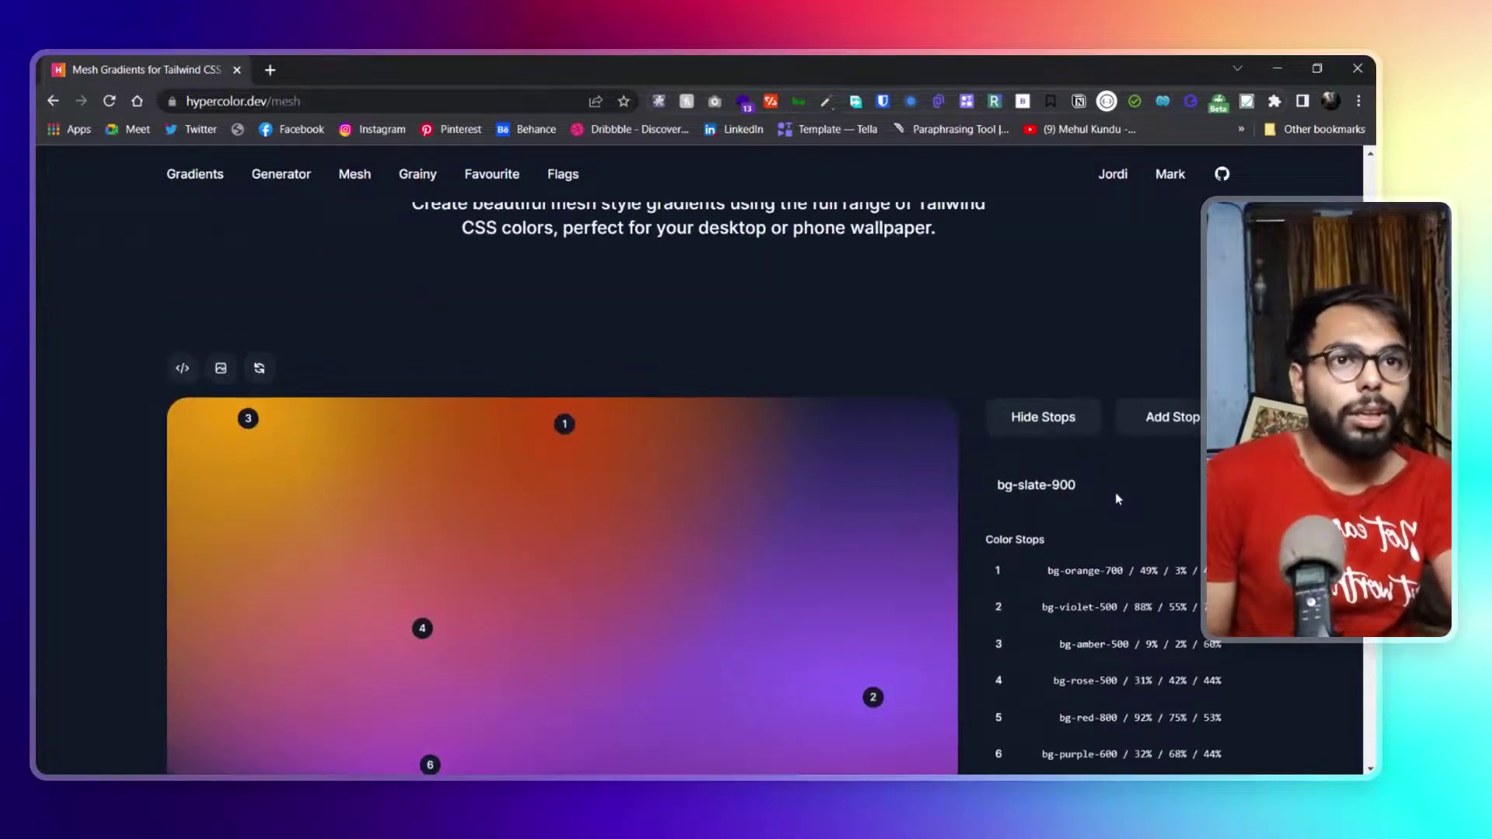
{"action": "scroll", "coordinate": [1010, 483], "scroll_direction": "down", "scroll_amount": 2}
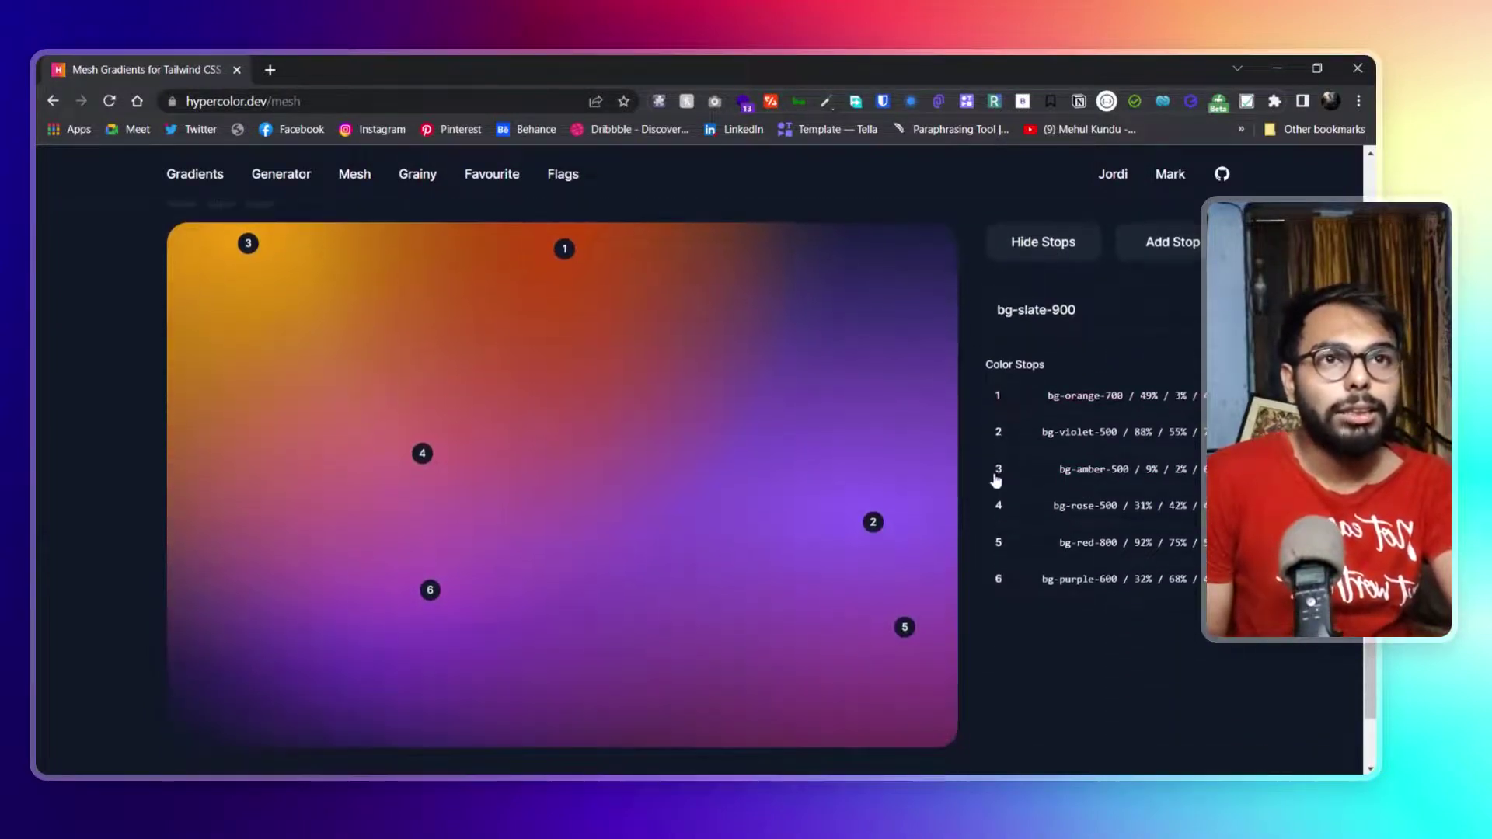
{"action": "scroll", "coordinate": [925, 466], "scroll_direction": "up", "scroll_amount": 1}
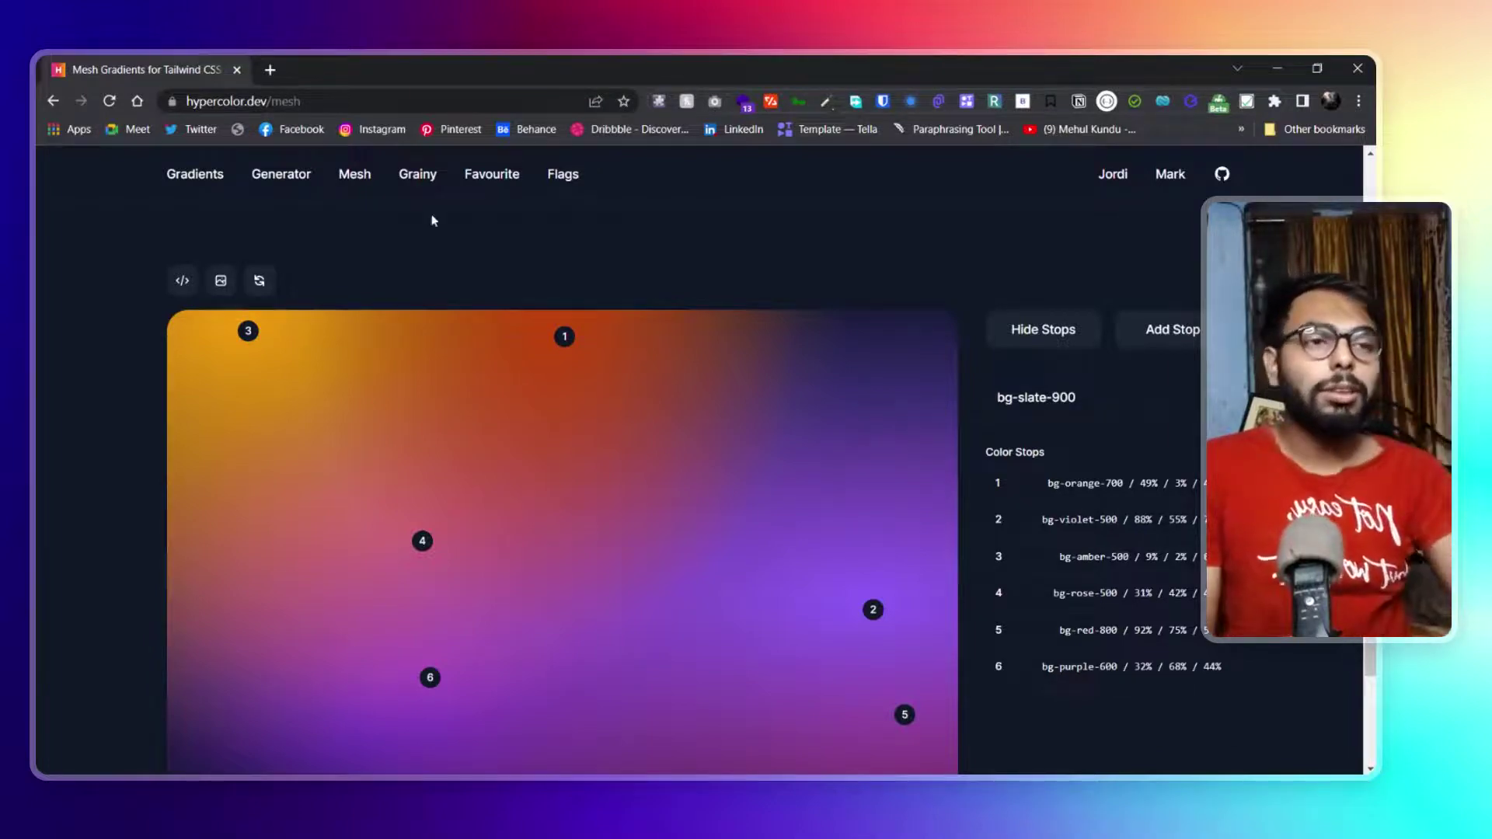
Step: Adjust stop 1's transparency between 34% and 47%, finally setting it to 44%
{"action": "left_click", "coordinate": [1030, 484]}
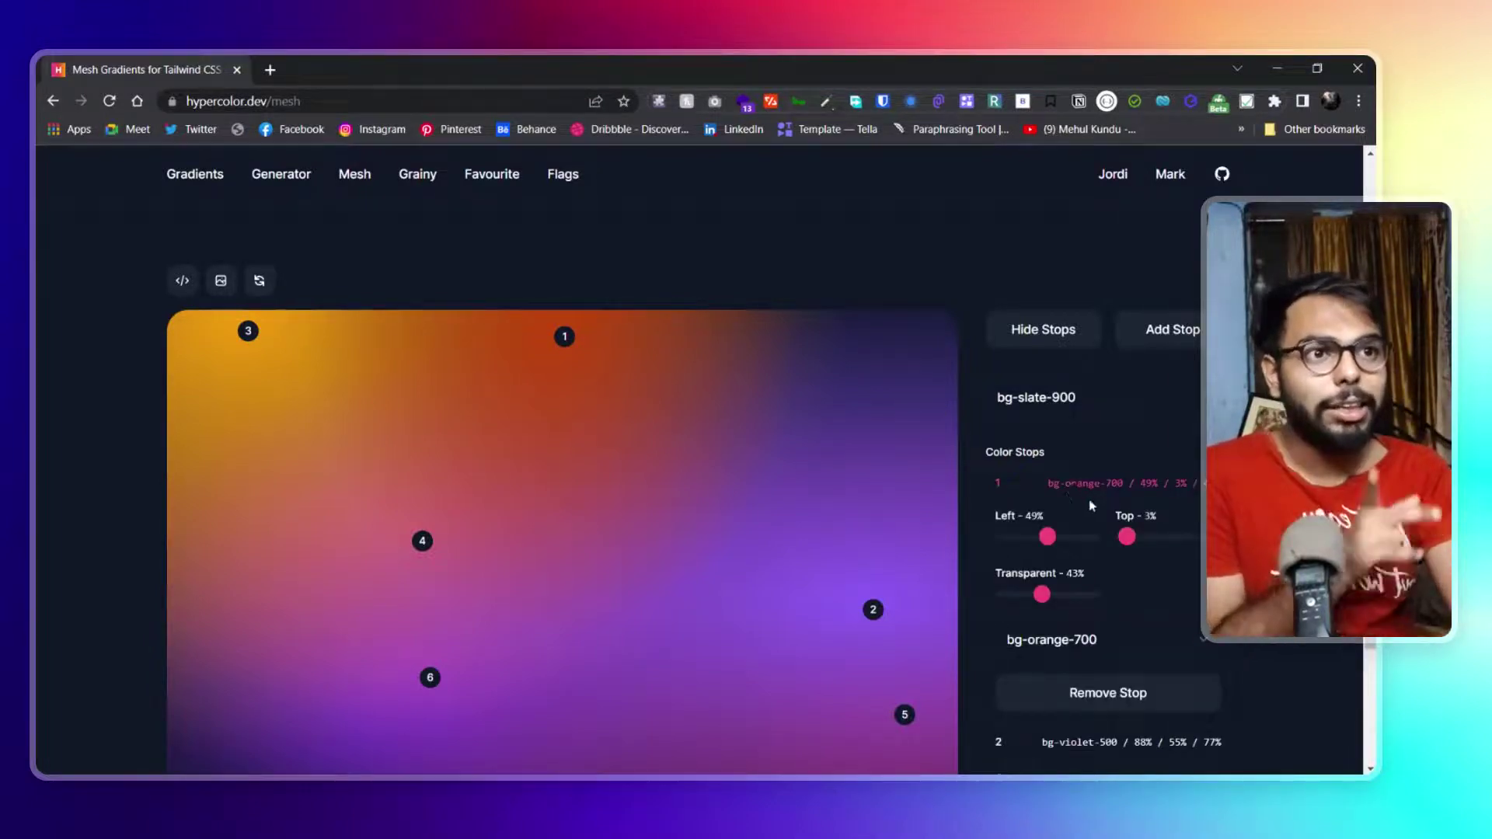
{"action": "mouse_move", "coordinate": [1043, 596]}
{"action": "left_mouse_down"}
{"action": "mouse_move", "coordinate": [1069, 595]}
{"action": "mouse_move", "coordinate": [1030, 606]}
{"action": "mouse_move", "coordinate": [1058, 595]}
{"action": "mouse_move", "coordinate": [1044, 595]}
{"action": "left_mouse_up"}
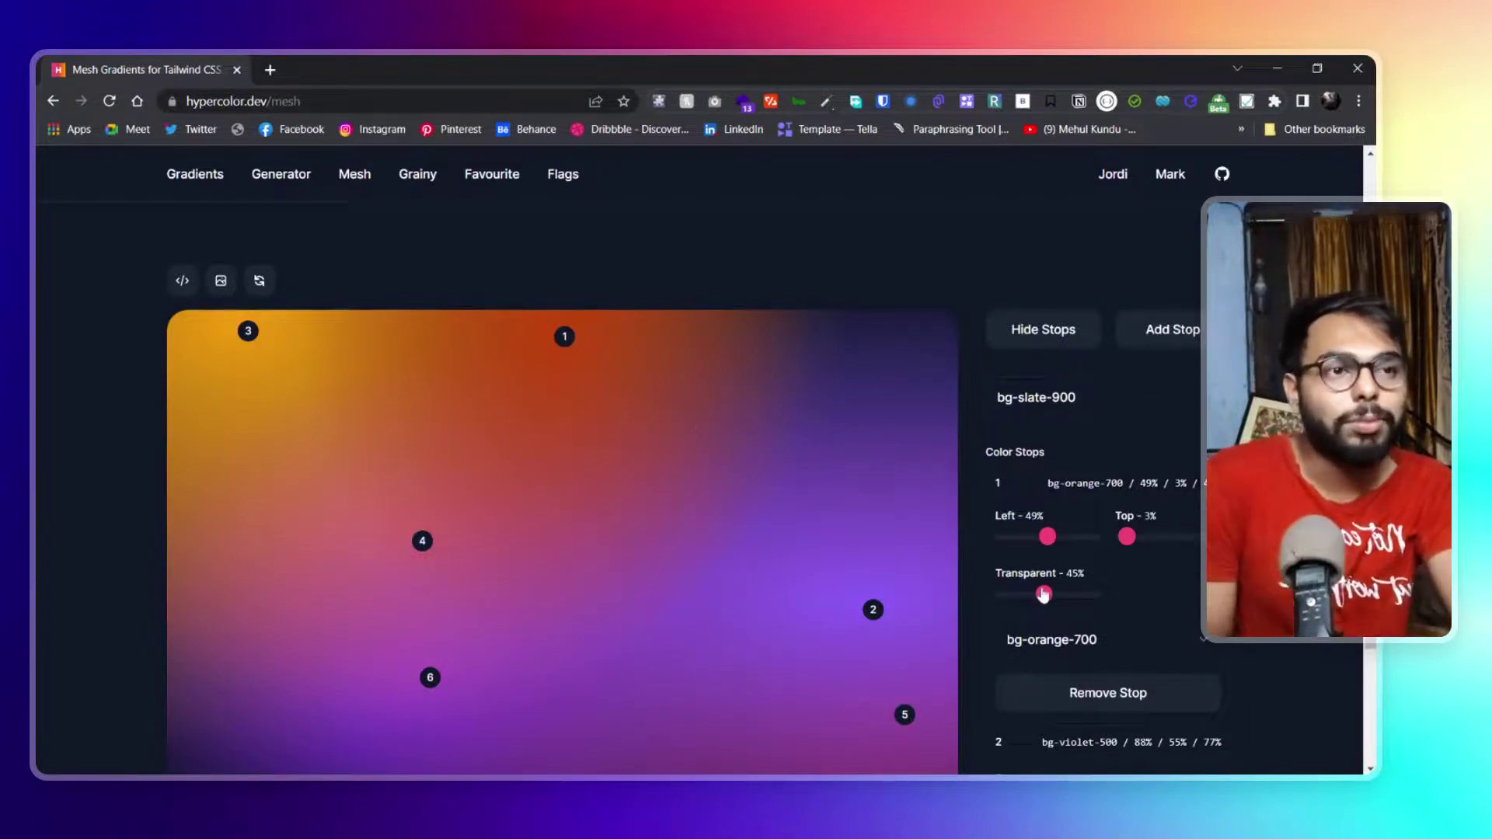
{"action": "mouse_move", "coordinate": [1044, 595]}
{"action": "left_mouse_down"}
{"action": "mouse_move", "coordinate": [1059, 596]}
{"action": "mouse_move", "coordinate": [1048, 606]}
{"action": "left_mouse_up"}
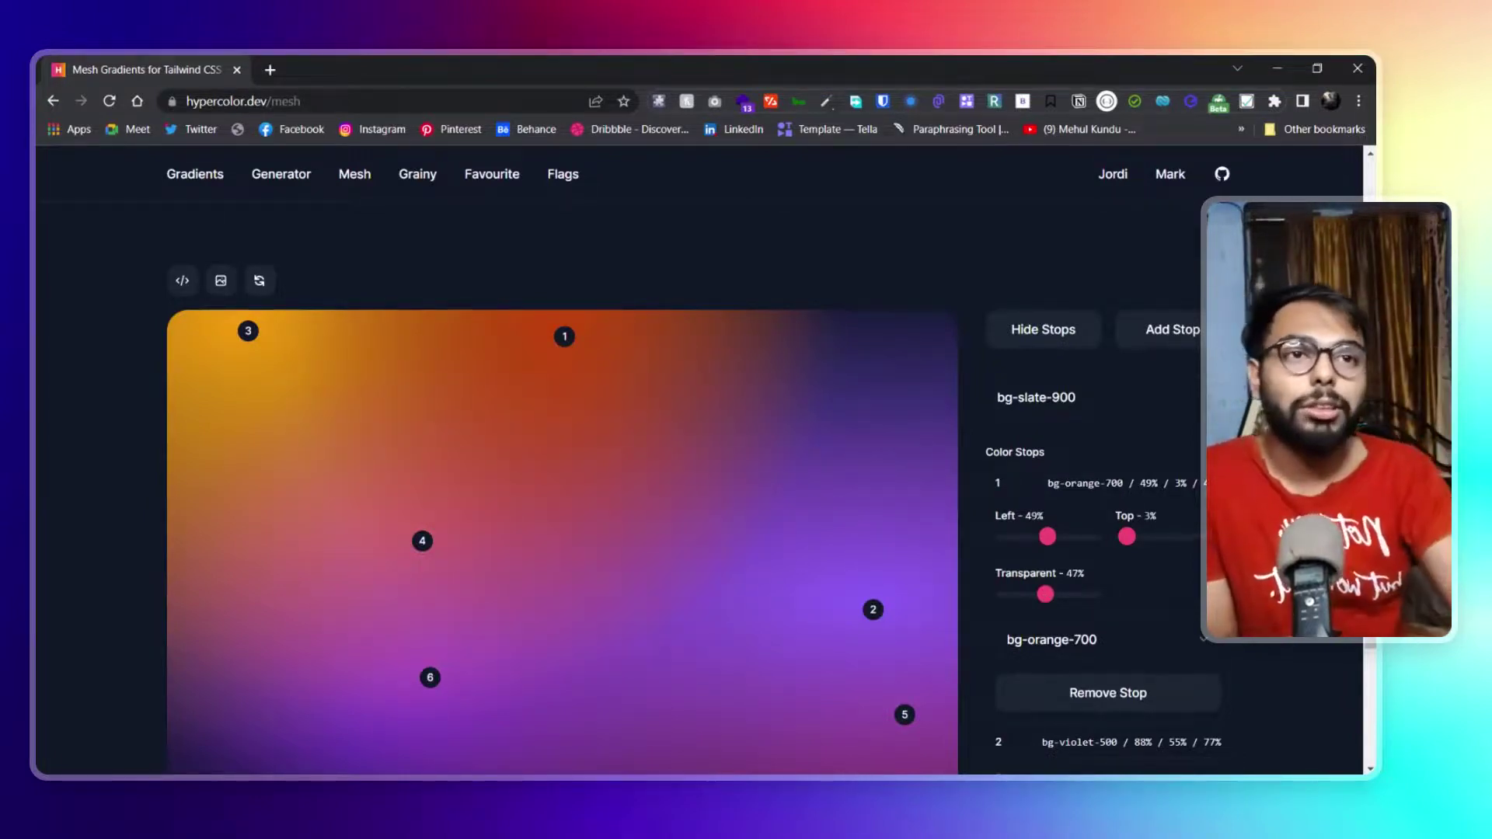
{"action": "left_click_drag", "start_coordinate": [1046, 596], "coordinate": [1037, 597]}
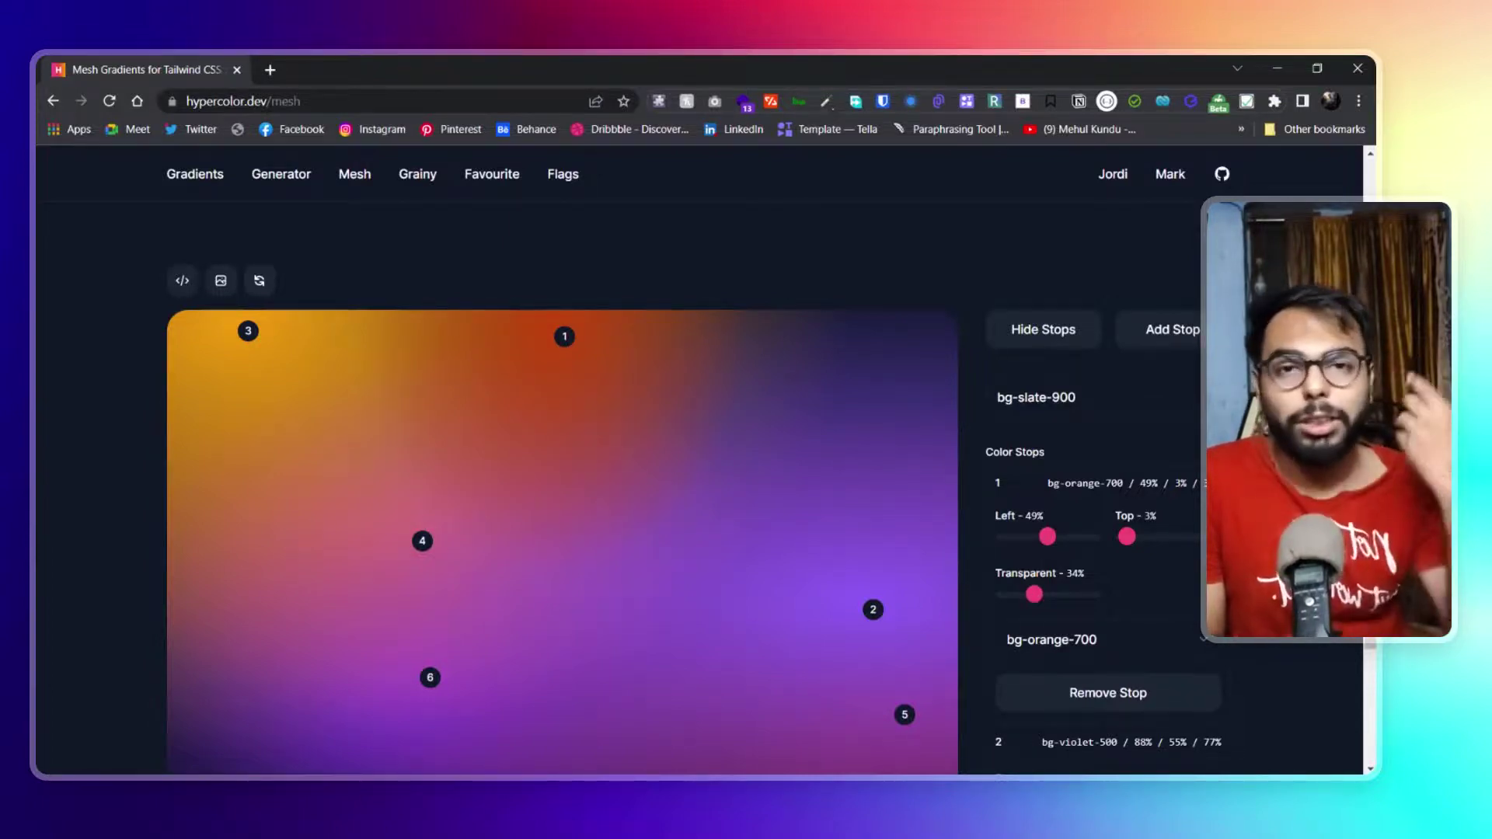
{"action": "left_click_drag", "start_coordinate": [1035, 595], "coordinate": [1043, 597]}
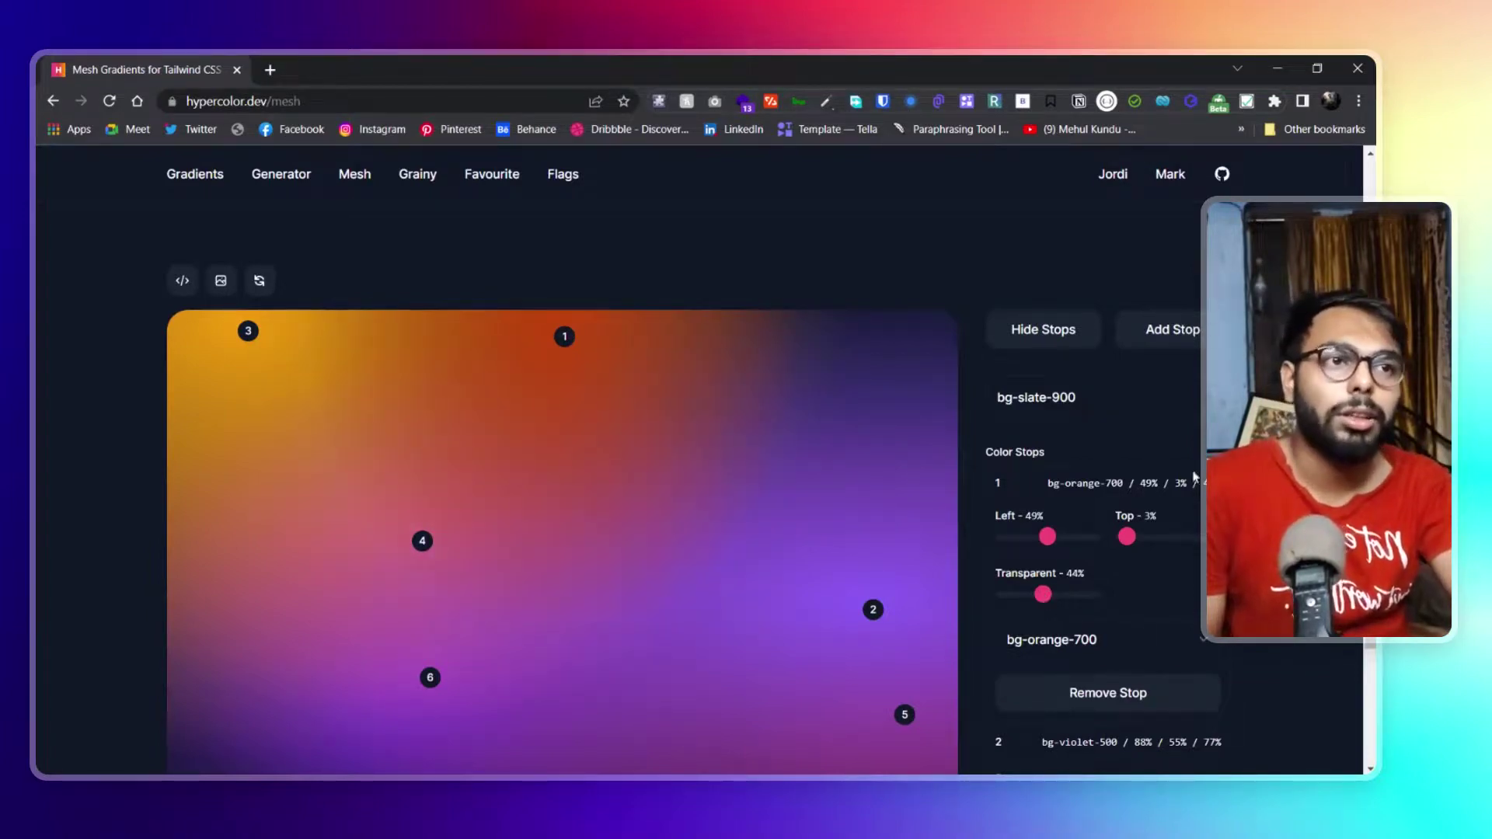